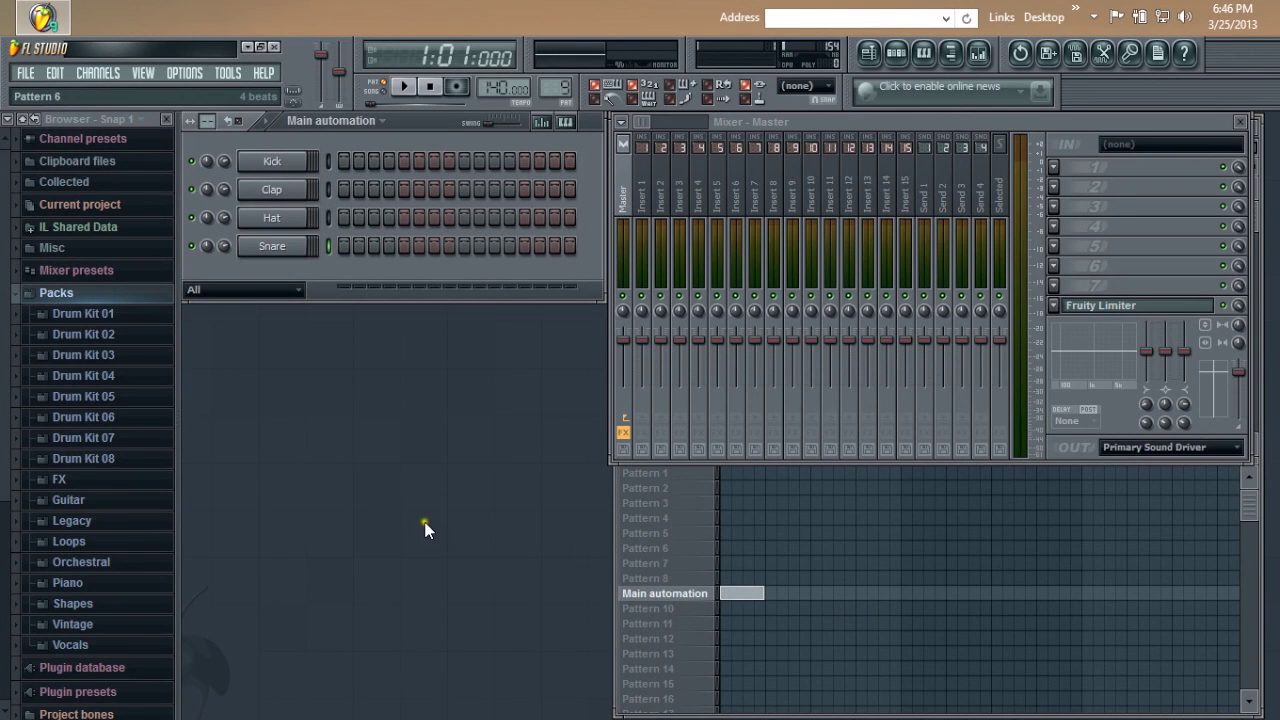
# Collapse the Packs folder in the browser.
pyautogui.click(93, 299)
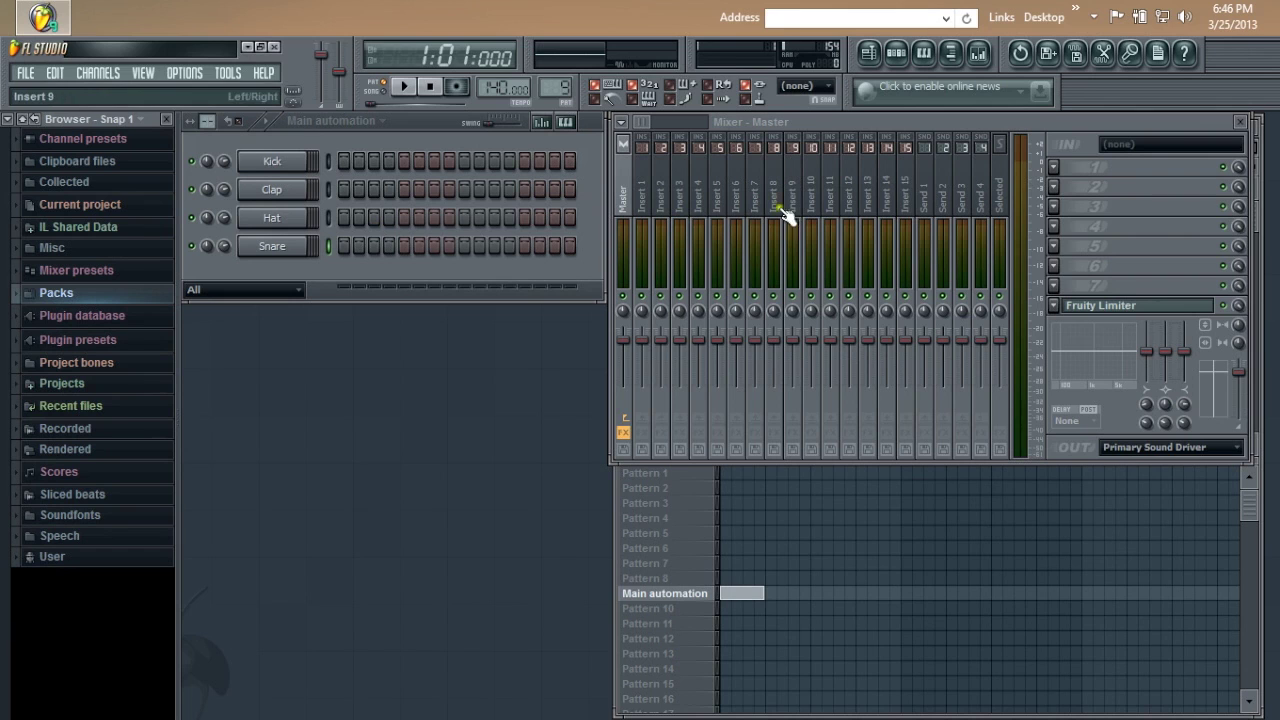
pyautogui.click(25, 74)
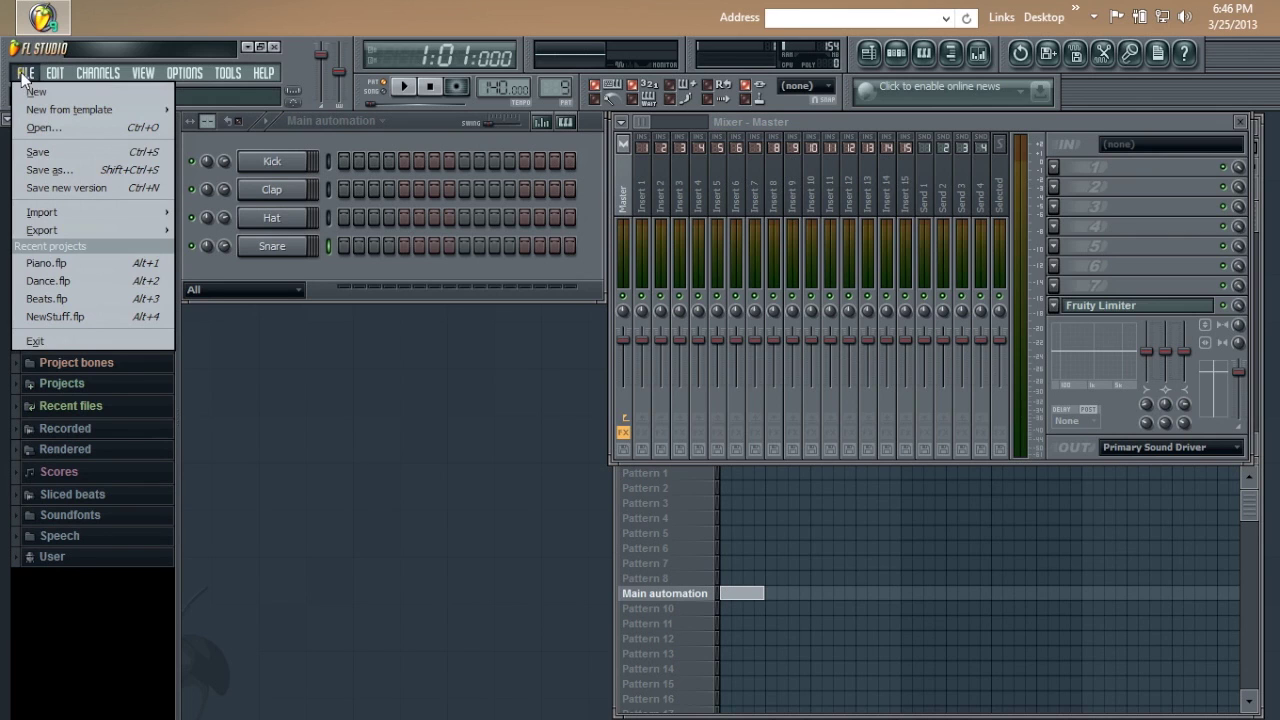
pyautogui.click(23, 76)
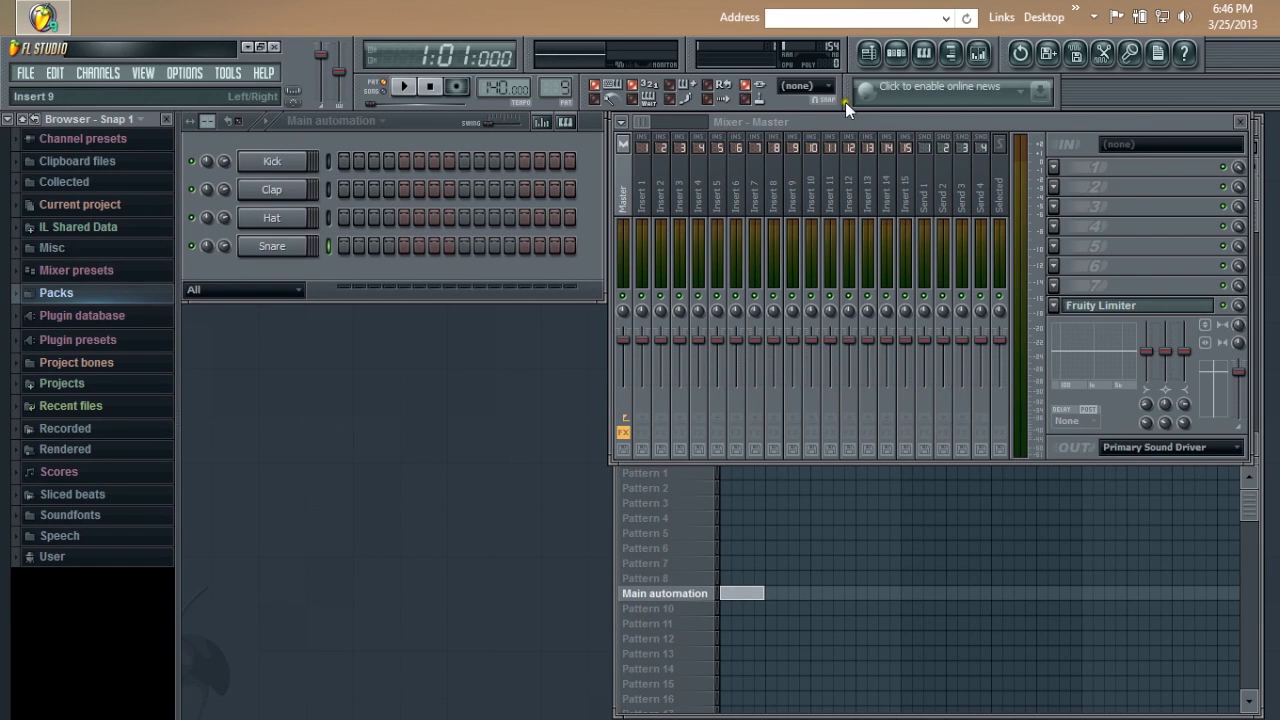
# Close the Mixer window and the Playlist window.
pyautogui.click(1240, 121)
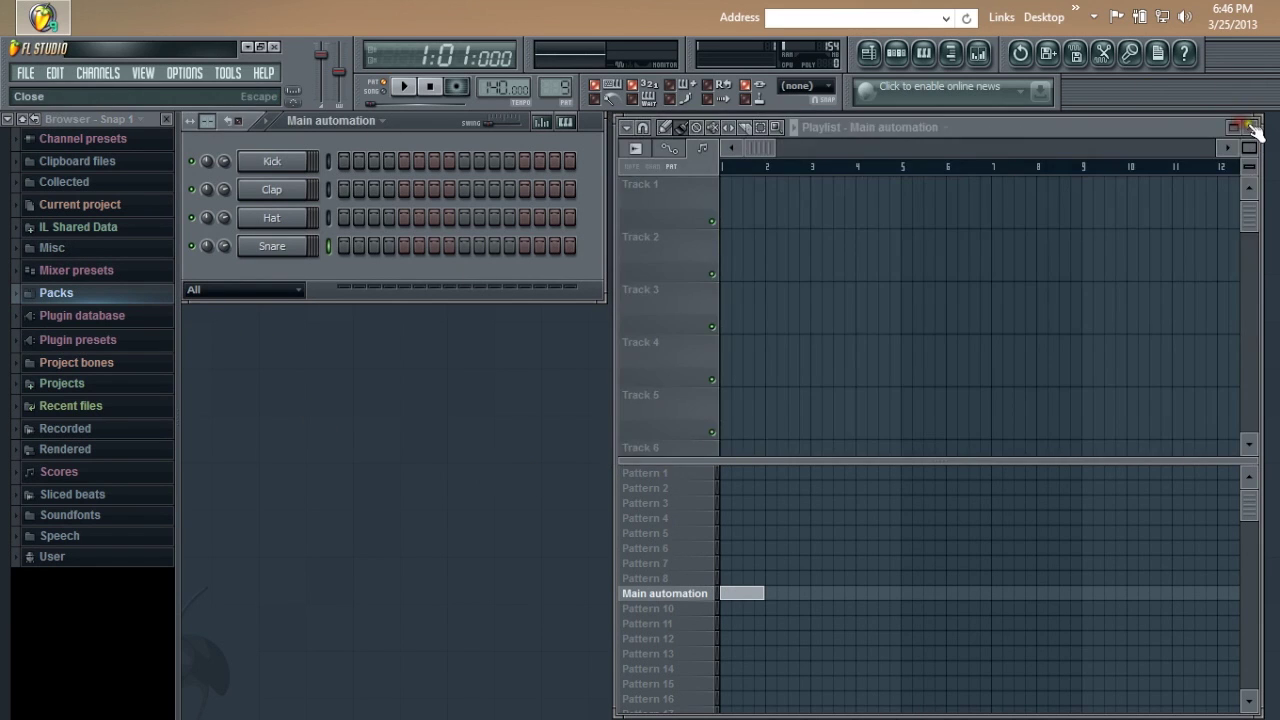
pyautogui.click(1252, 129)
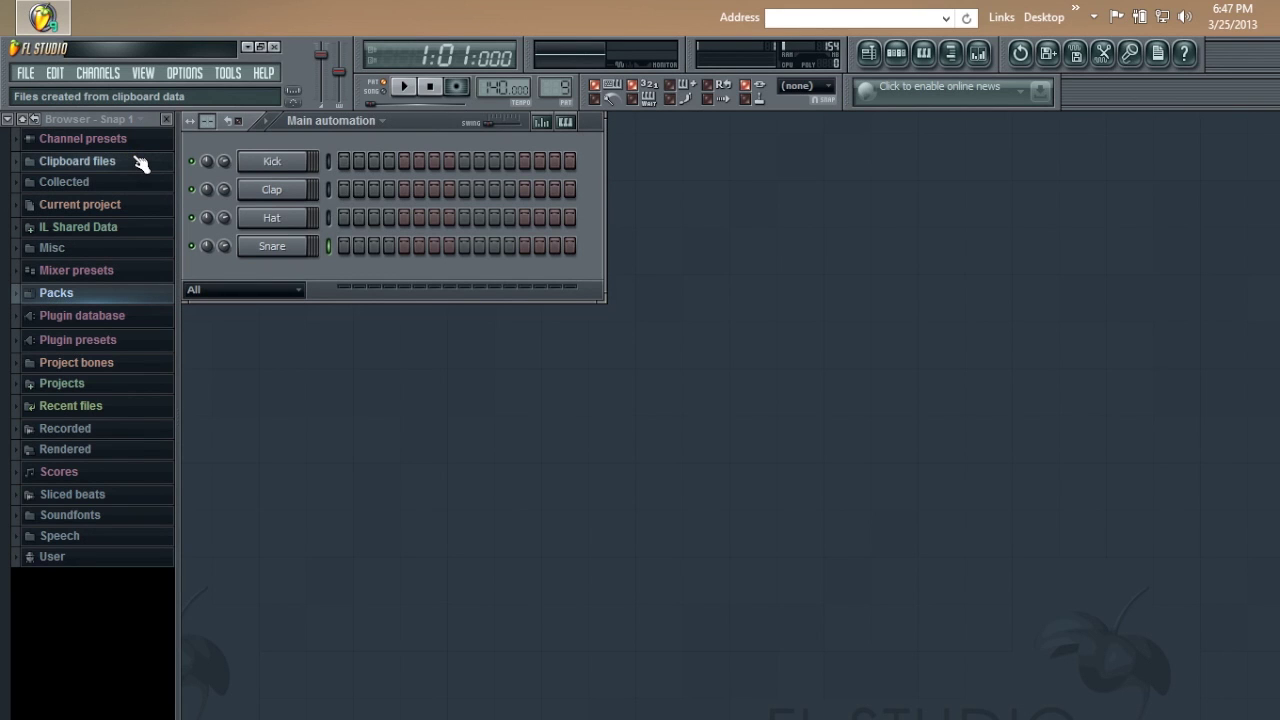
# Show the Playlist and Mixer windows, bringing the Playlist in front of the Mixer.
pyautogui.click(143, 74)
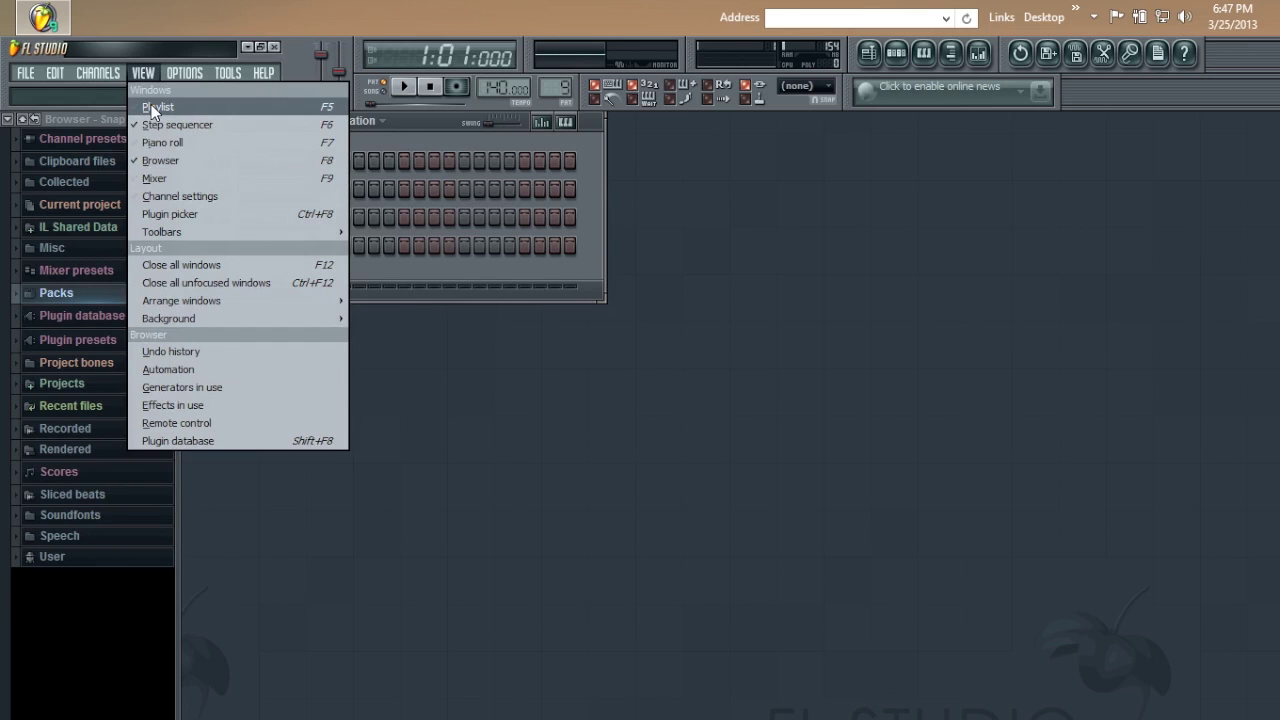
pyautogui.click(155, 107)
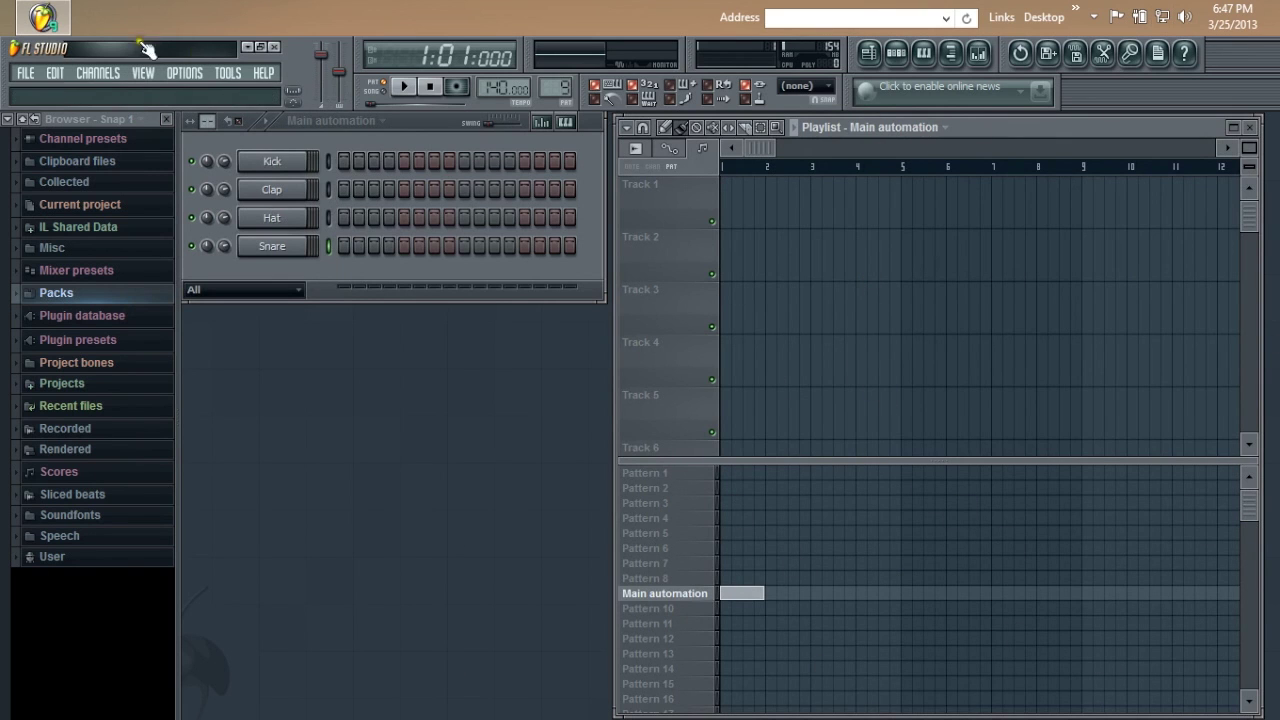
pyautogui.click(143, 73)
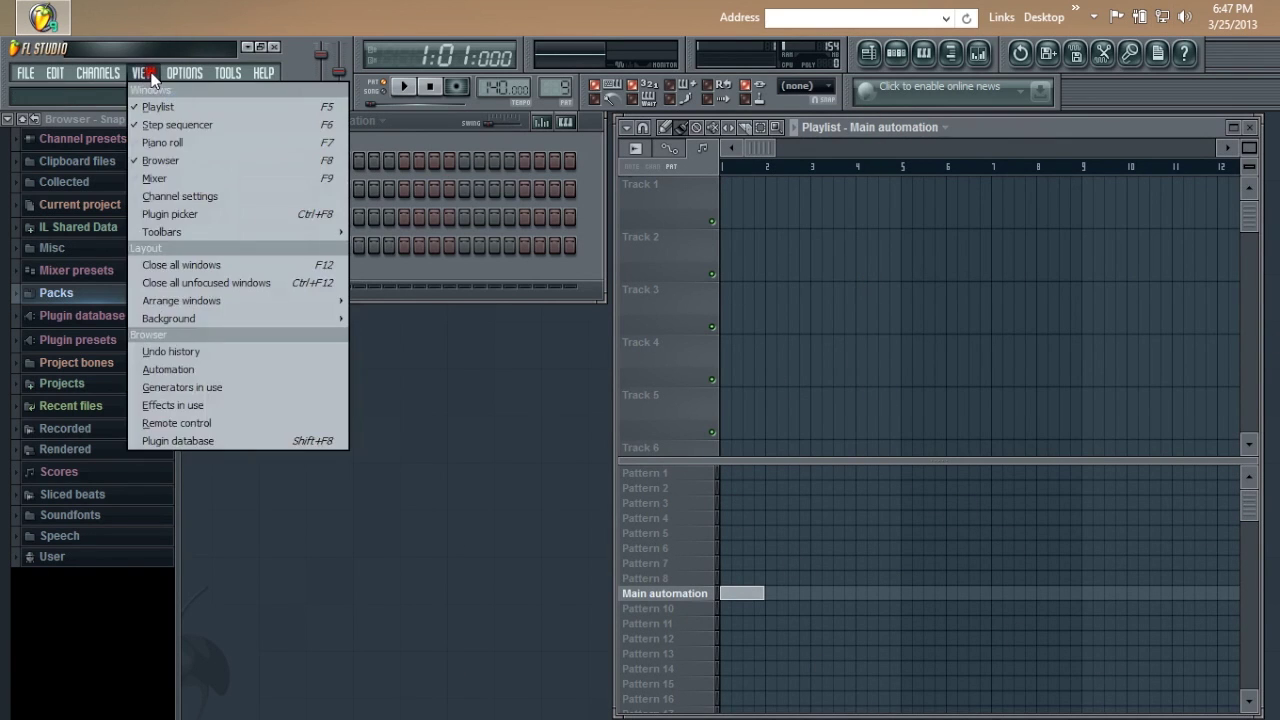
pyautogui.click(232, 176)
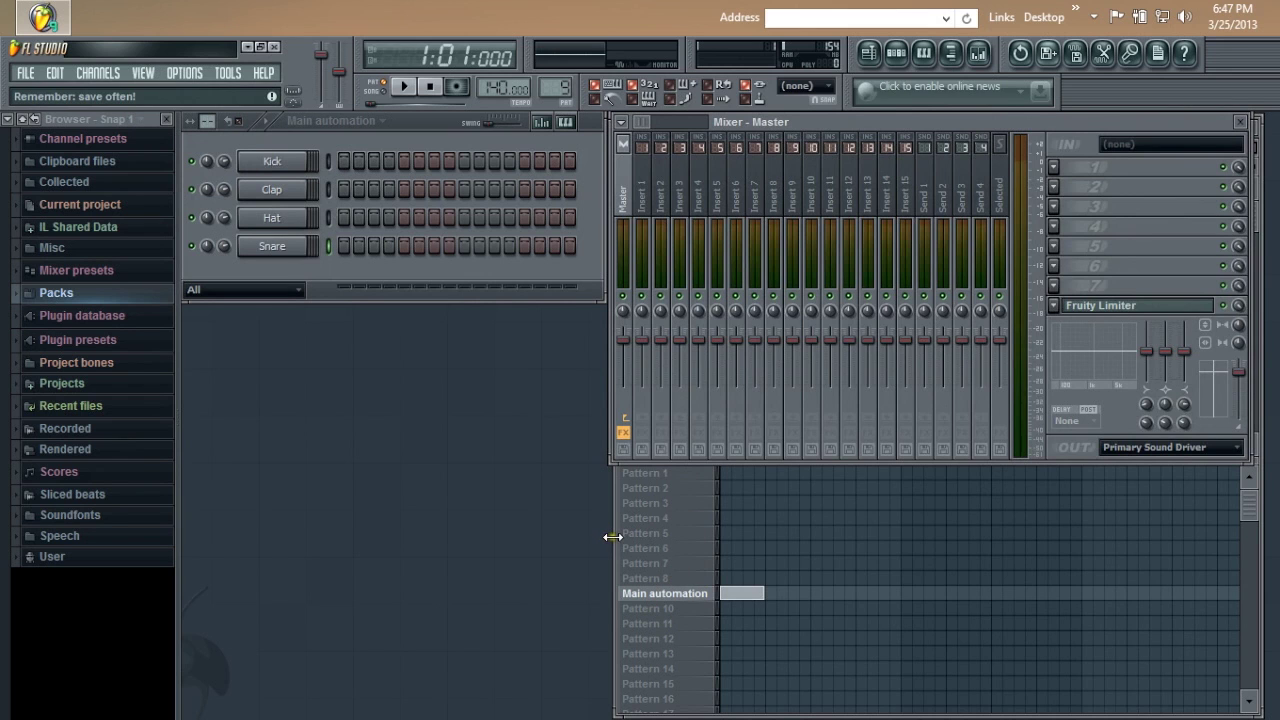
pyautogui.press('F5')
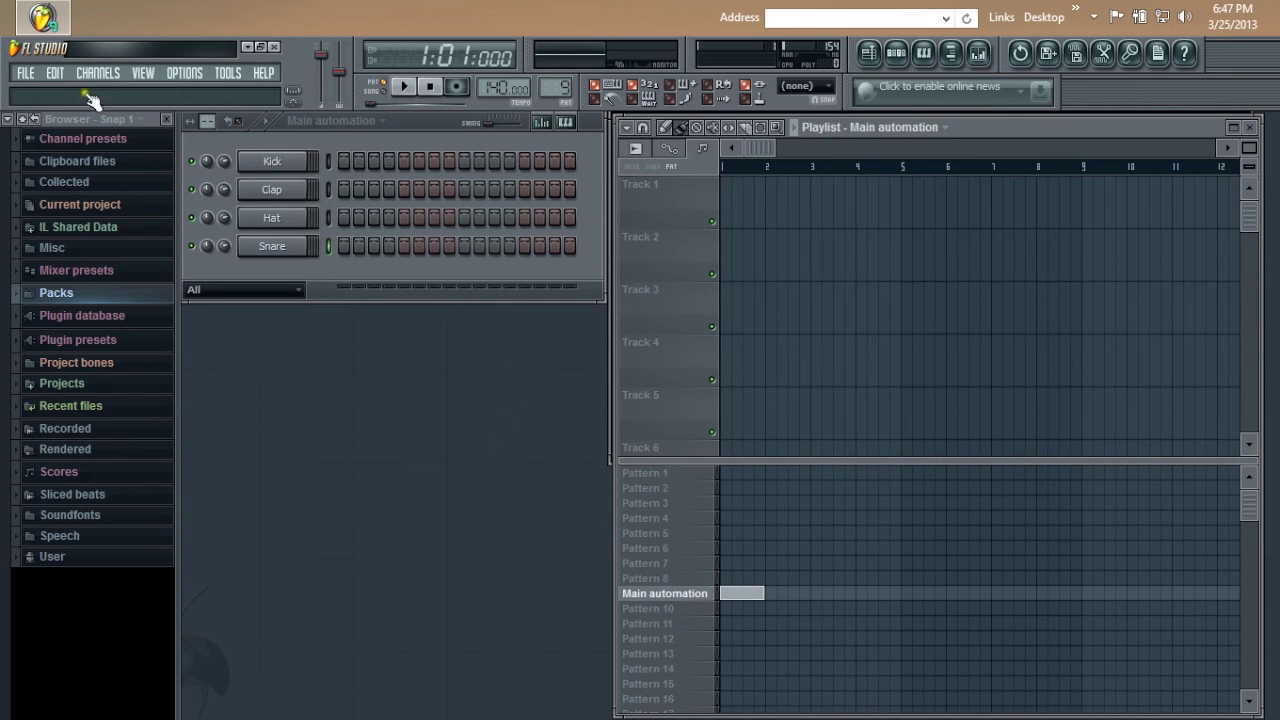
# Audition the C5 key in the Snare channel's piano roll and close the piano roll.
pyautogui.click(144, 75)
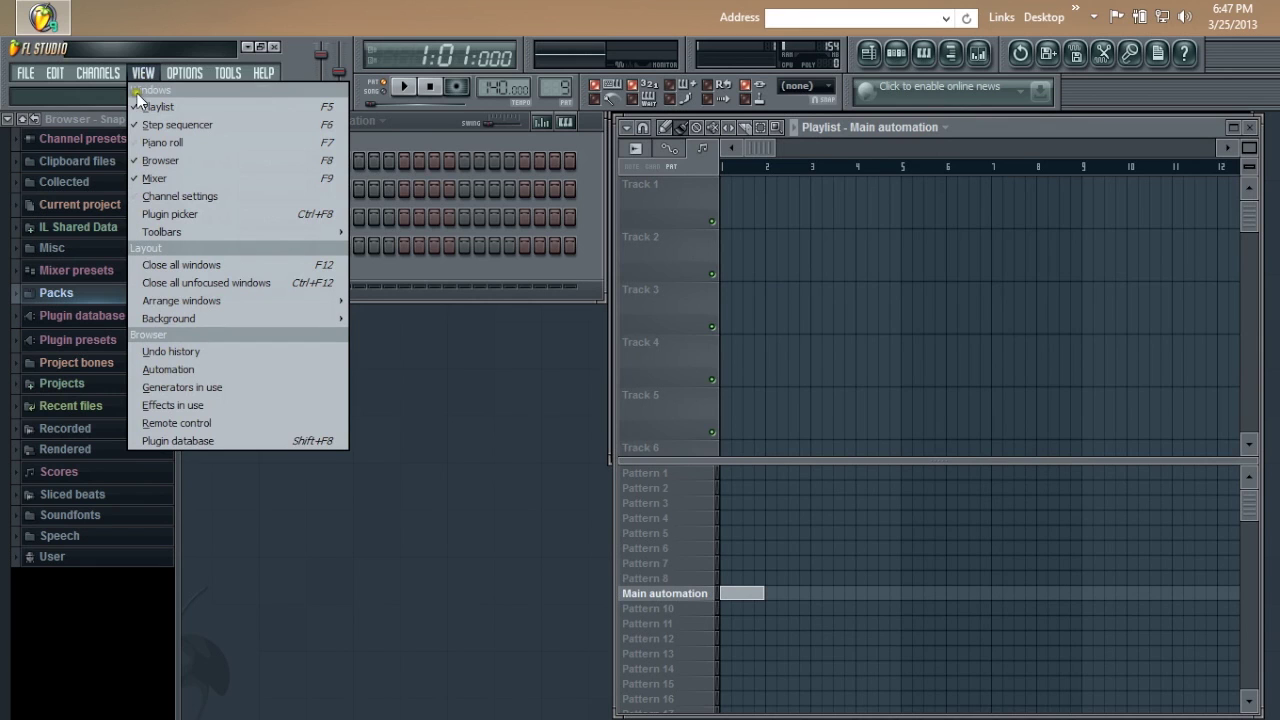
pyautogui.click(160, 144)
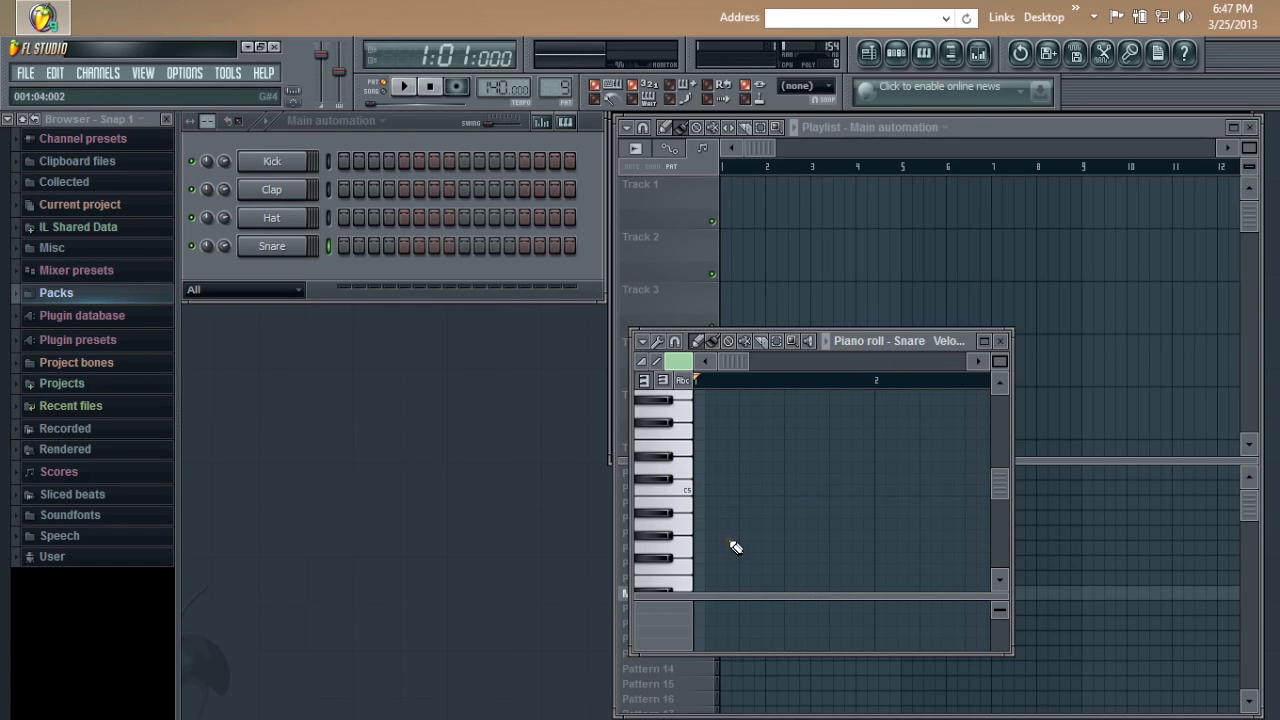
pyautogui.click(638, 491)
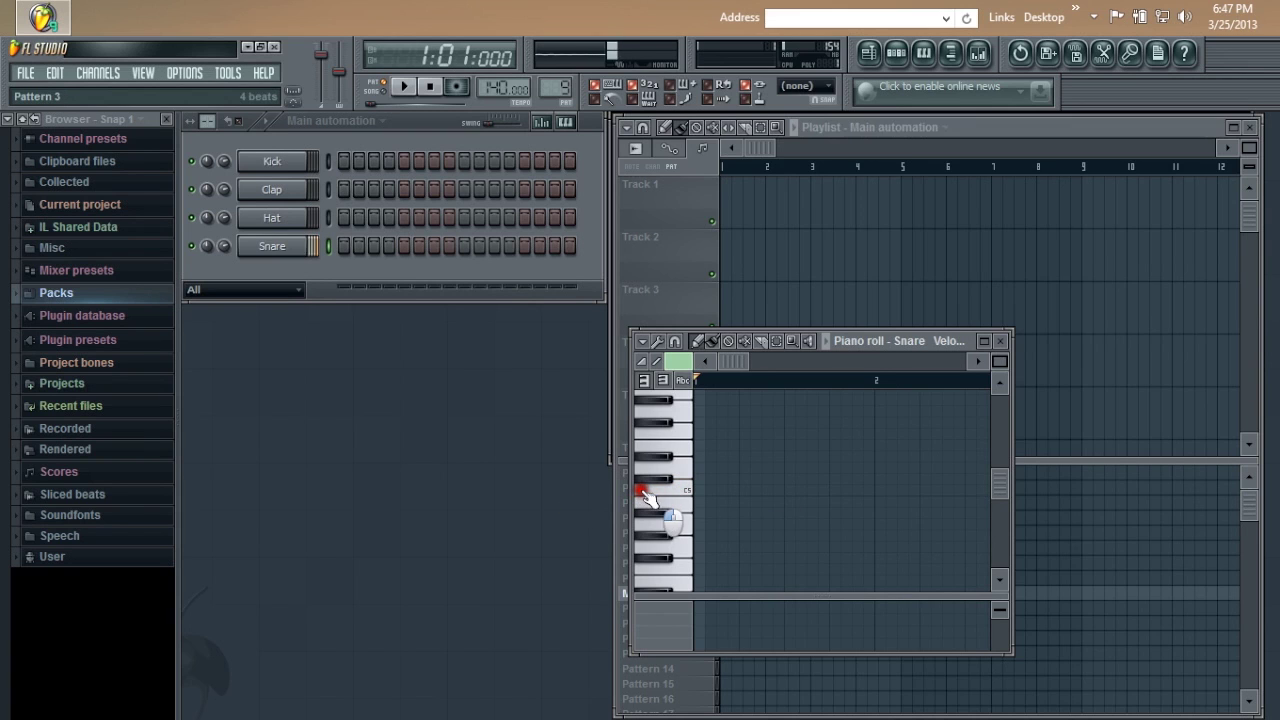
pyautogui.click(999, 342)
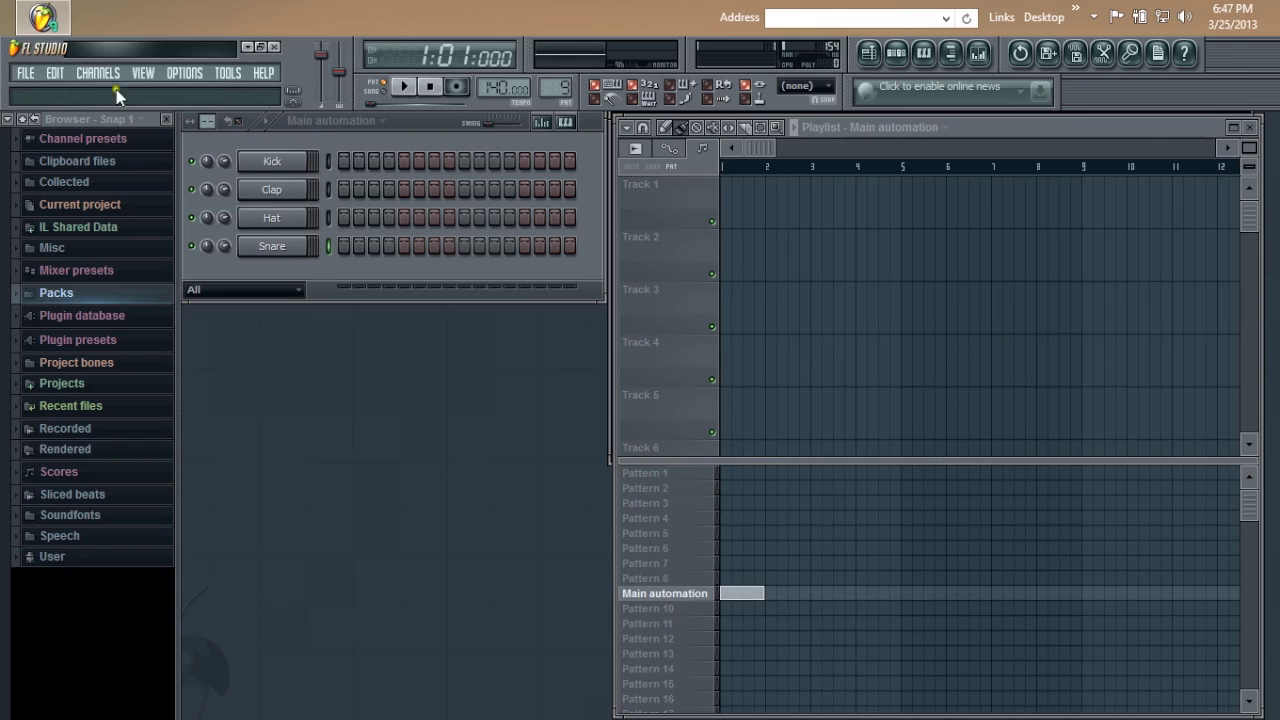
pyautogui.click(64, 76)
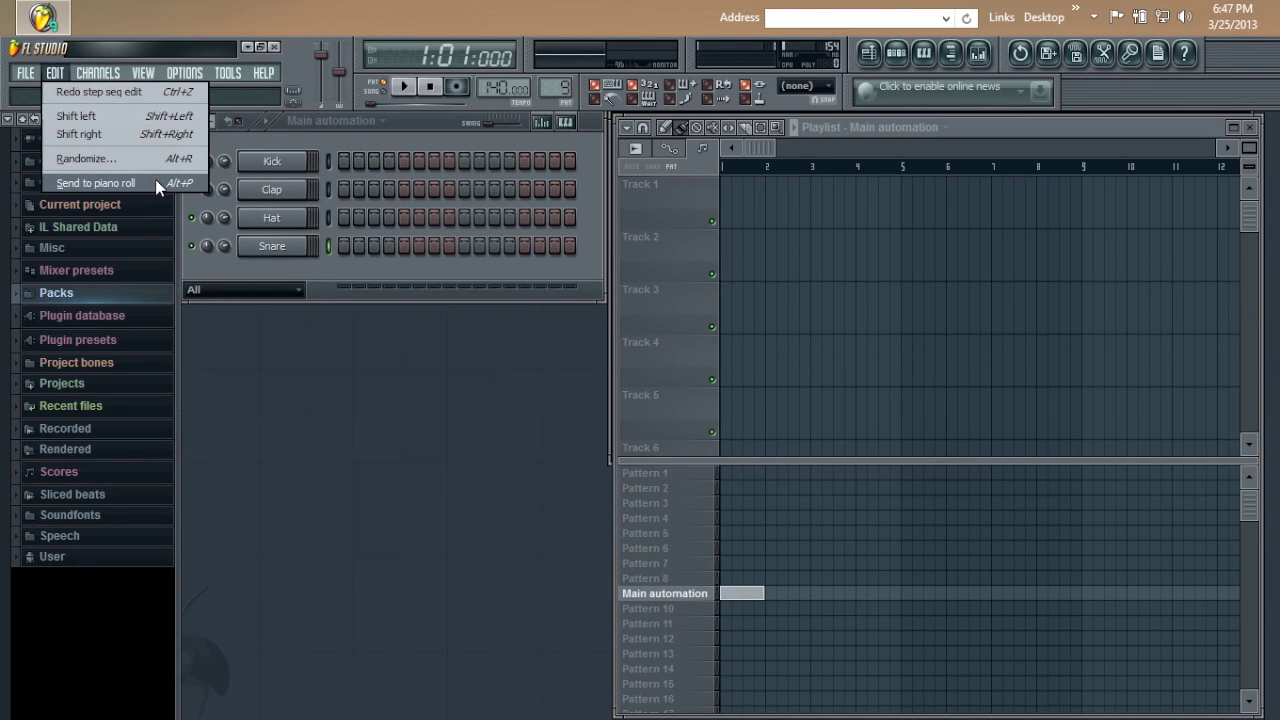
pyautogui.click(57, 72)
pyautogui.click(27, 75)
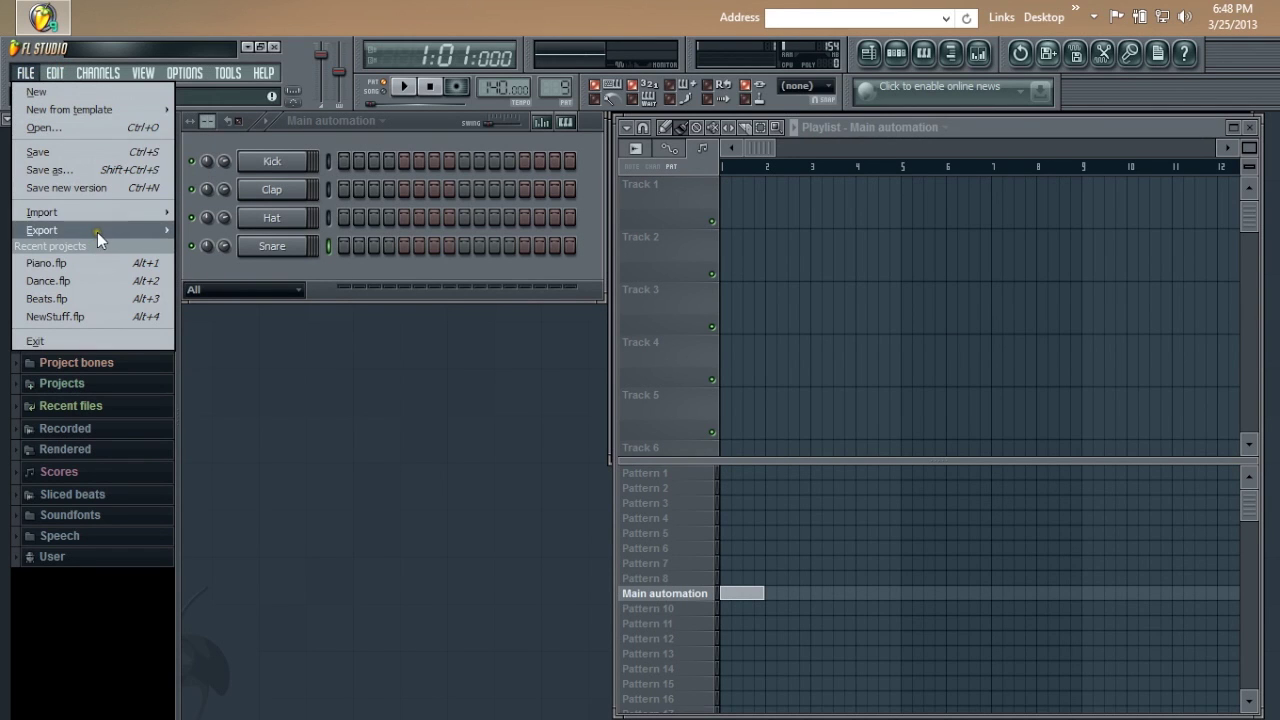
pyautogui.moveTo(97, 232)
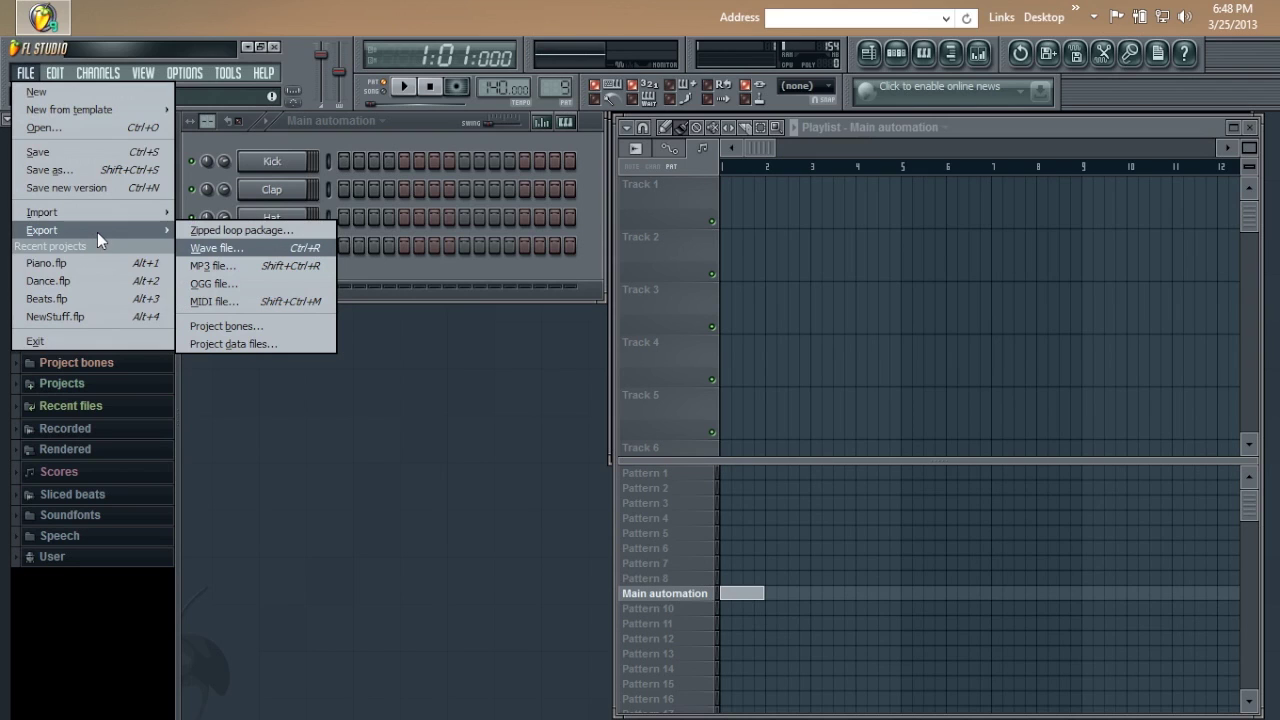
pyautogui.click(251, 267)
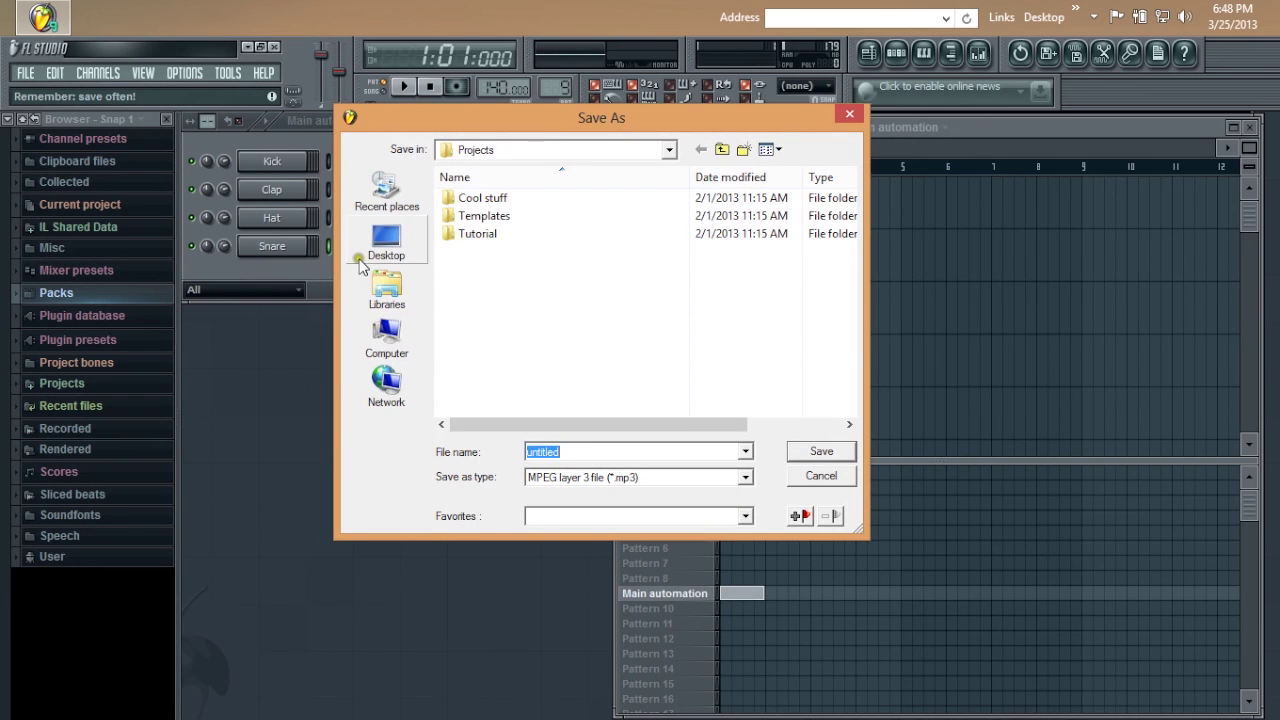
pyautogui.click(590, 437)
pyautogui.click(821, 476)
pyautogui.click(821, 477)
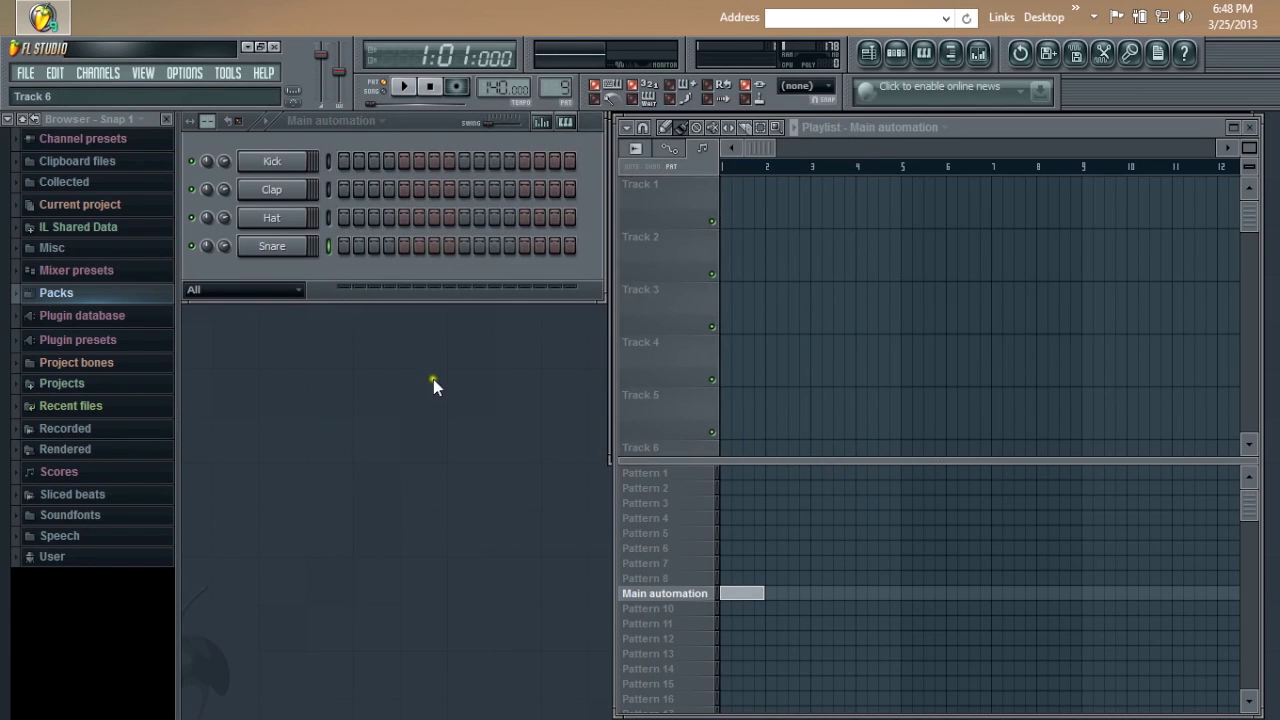
# Start a new project from the Minimal template Empty, discarding the changes to the current untitled.flp project.
pyautogui.click(26, 74)
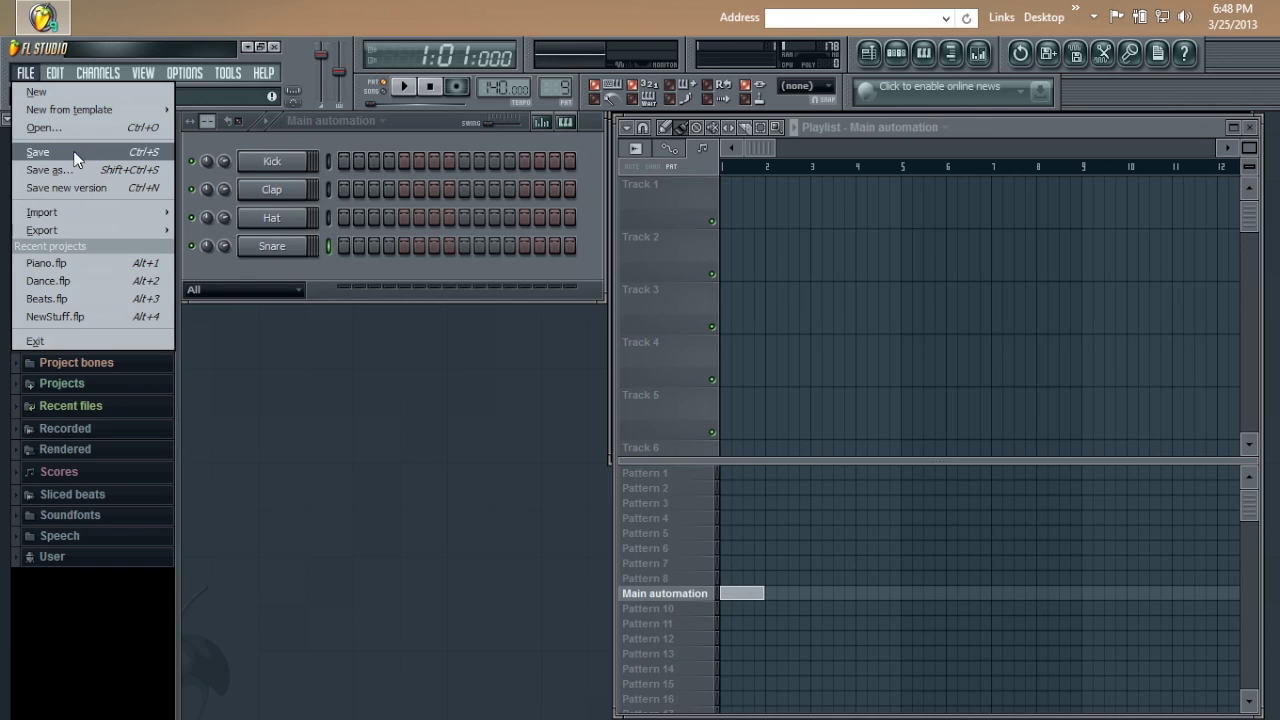
pyautogui.moveTo(138, 215)
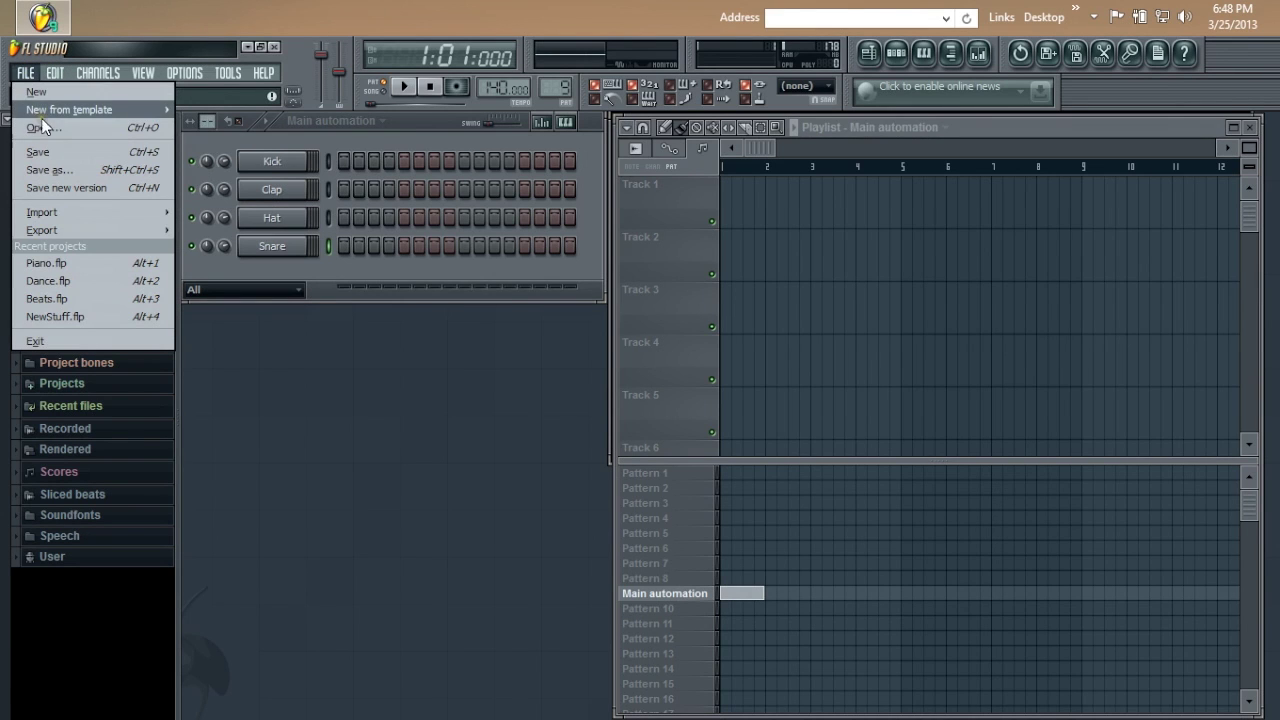
pyautogui.moveTo(45, 110)
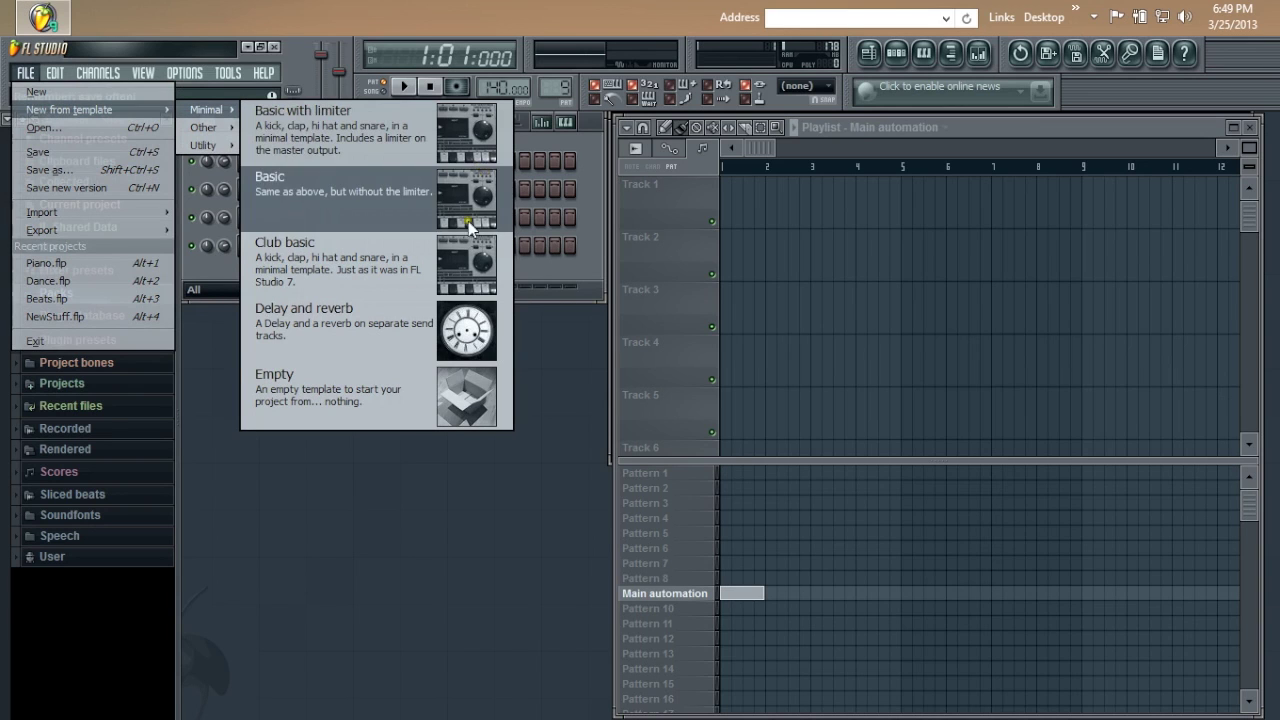
pyautogui.click(441, 405)
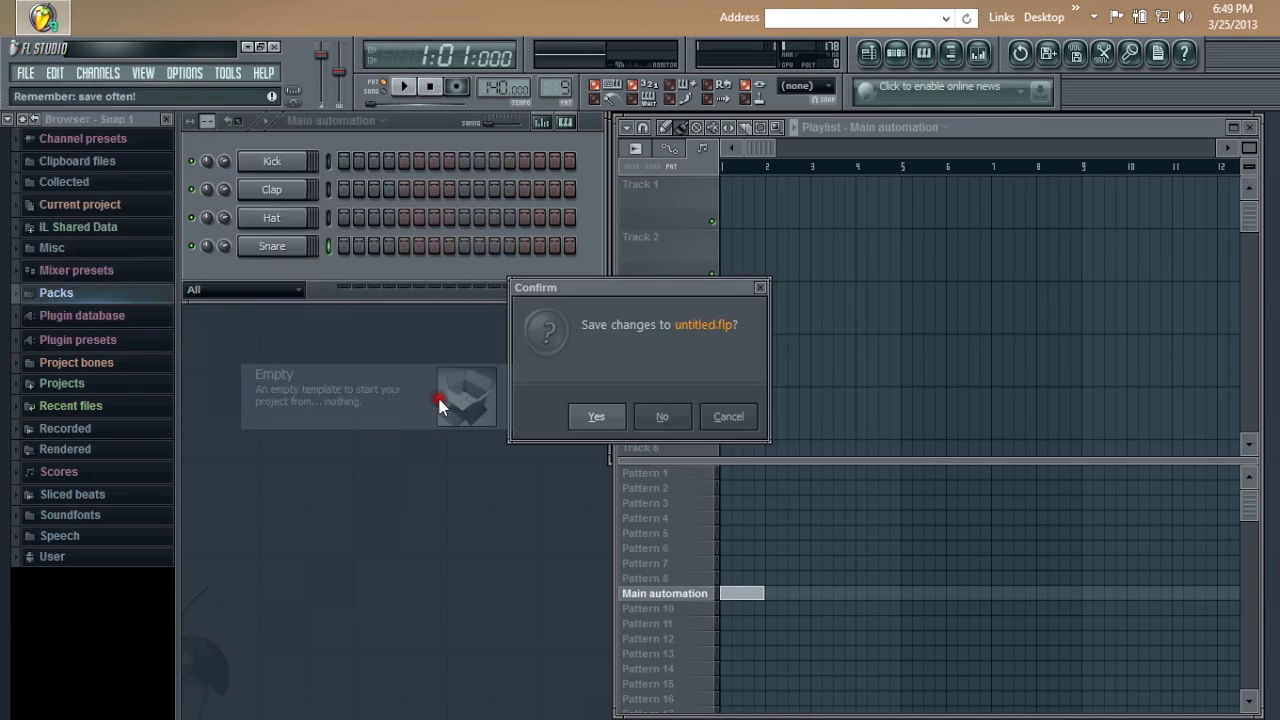
pyautogui.click(650, 420)
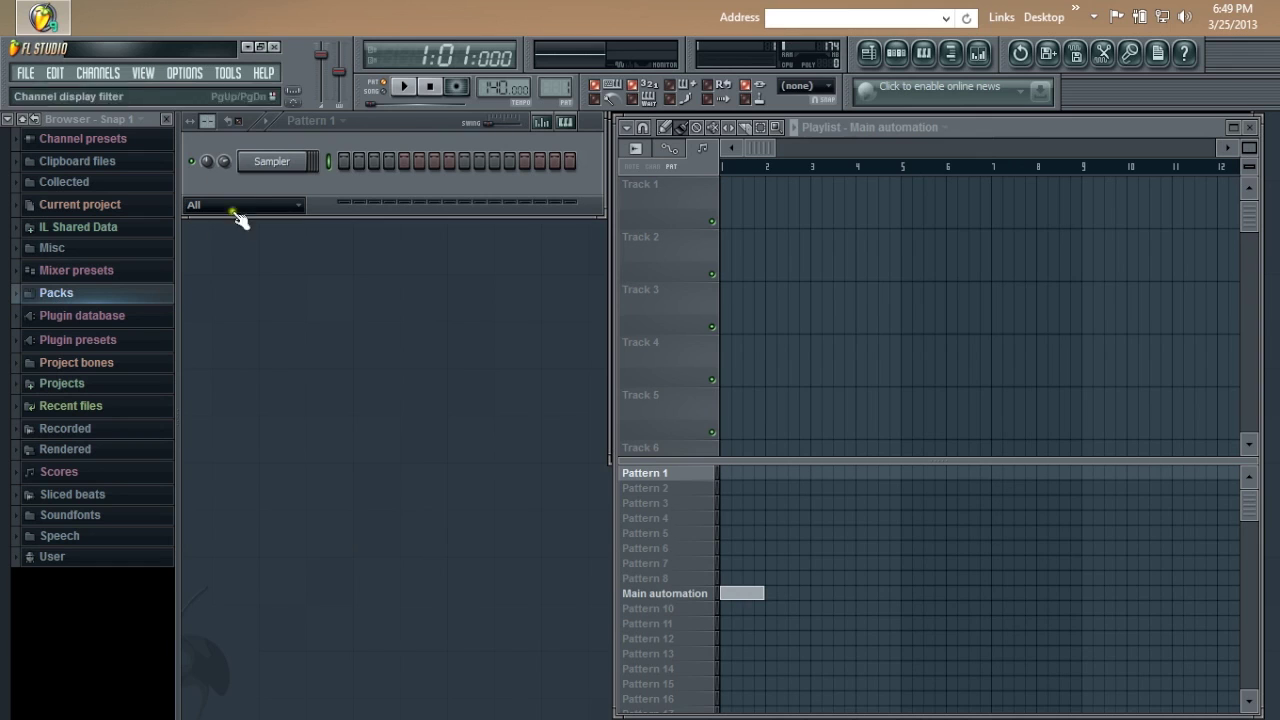
# Start a new project from the Minimal template Club basic.
pyautogui.click(52, 75)
pyautogui.click(52, 75)
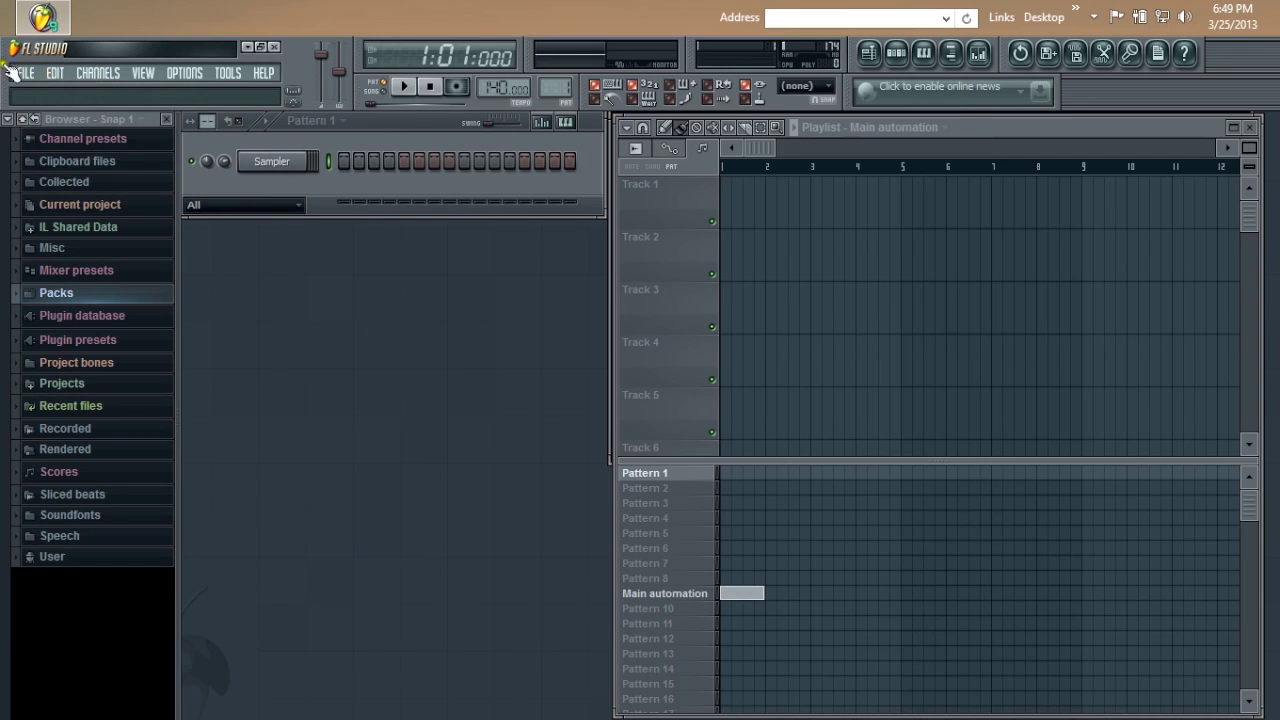
pyautogui.click(27, 74)
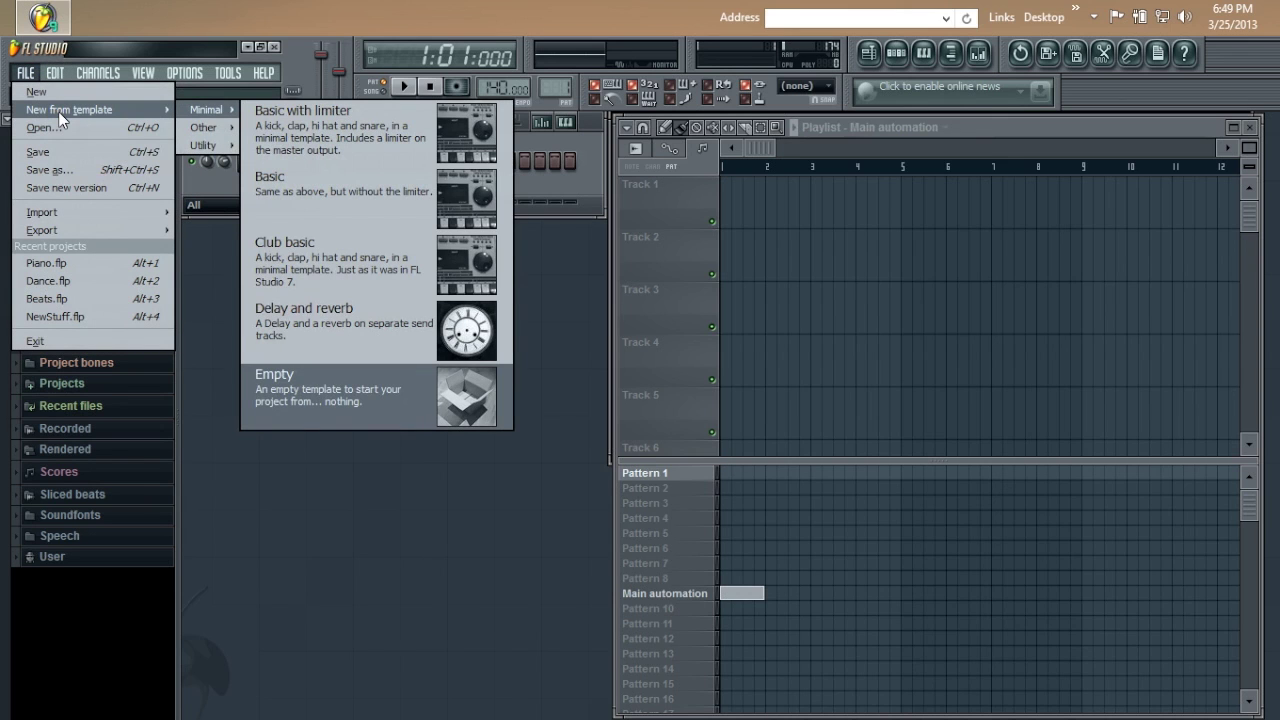
pyautogui.click(372, 257)
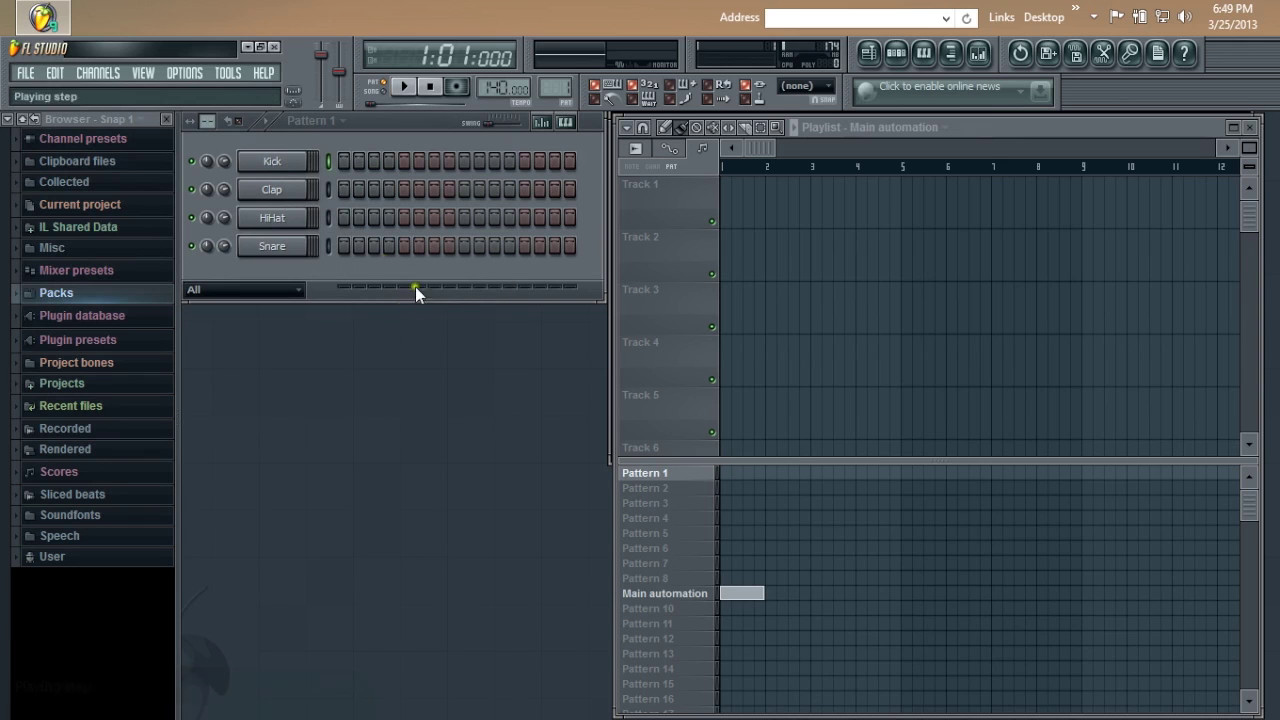
# Open the Kick channel's settings and look over the instrument types that can be added as channels.
pyautogui.click(278, 166)
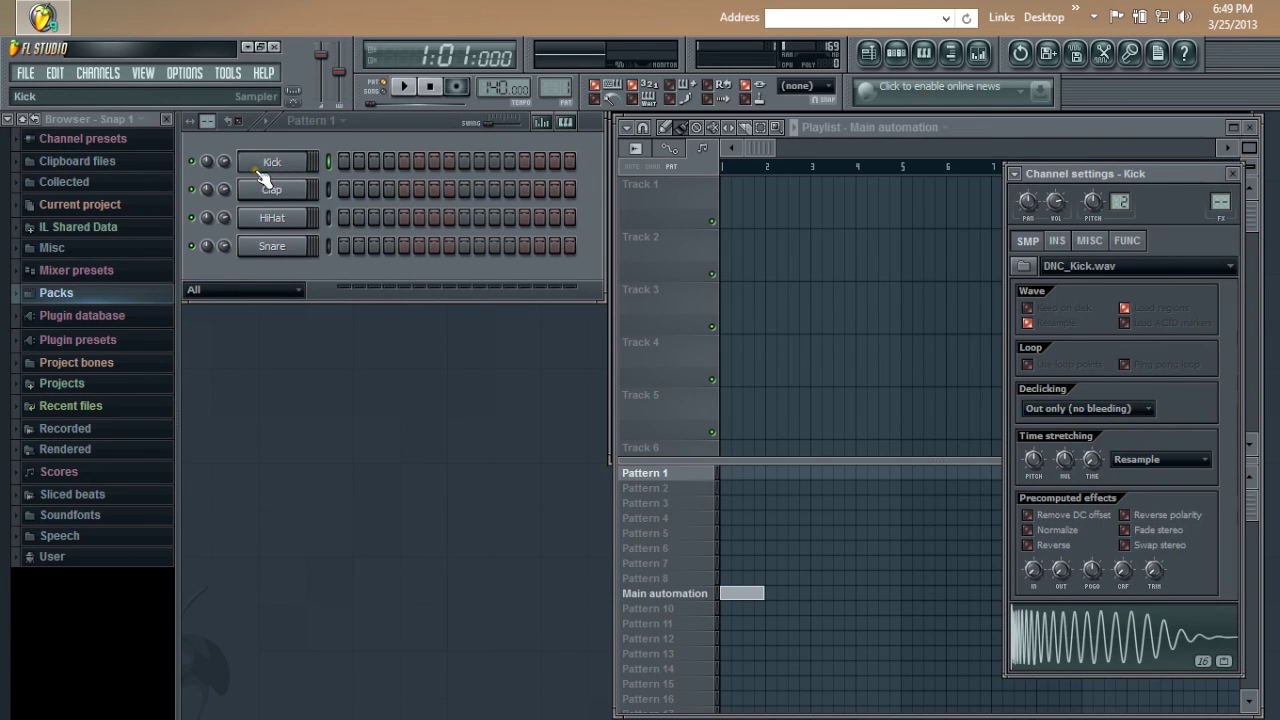
pyautogui.click(110, 74)
pyautogui.click(112, 74)
pyautogui.click(112, 74)
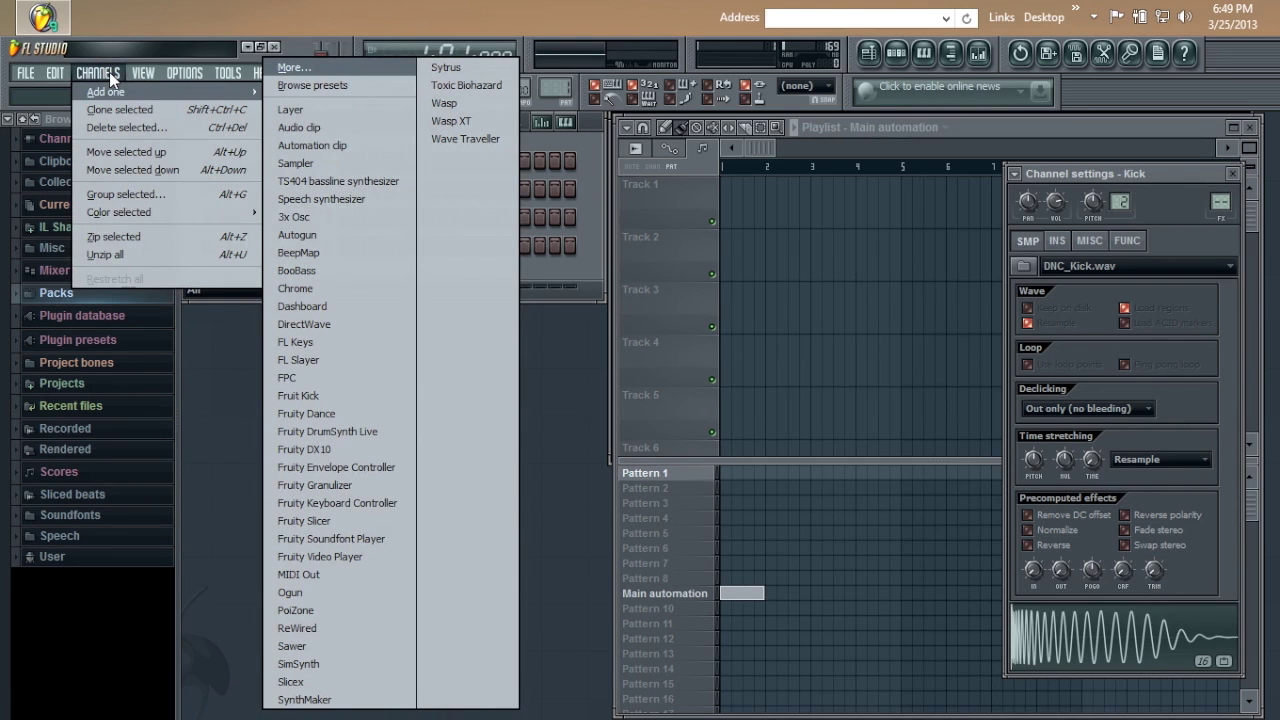
pyautogui.moveTo(140, 74)
pyautogui.click(115, 73)
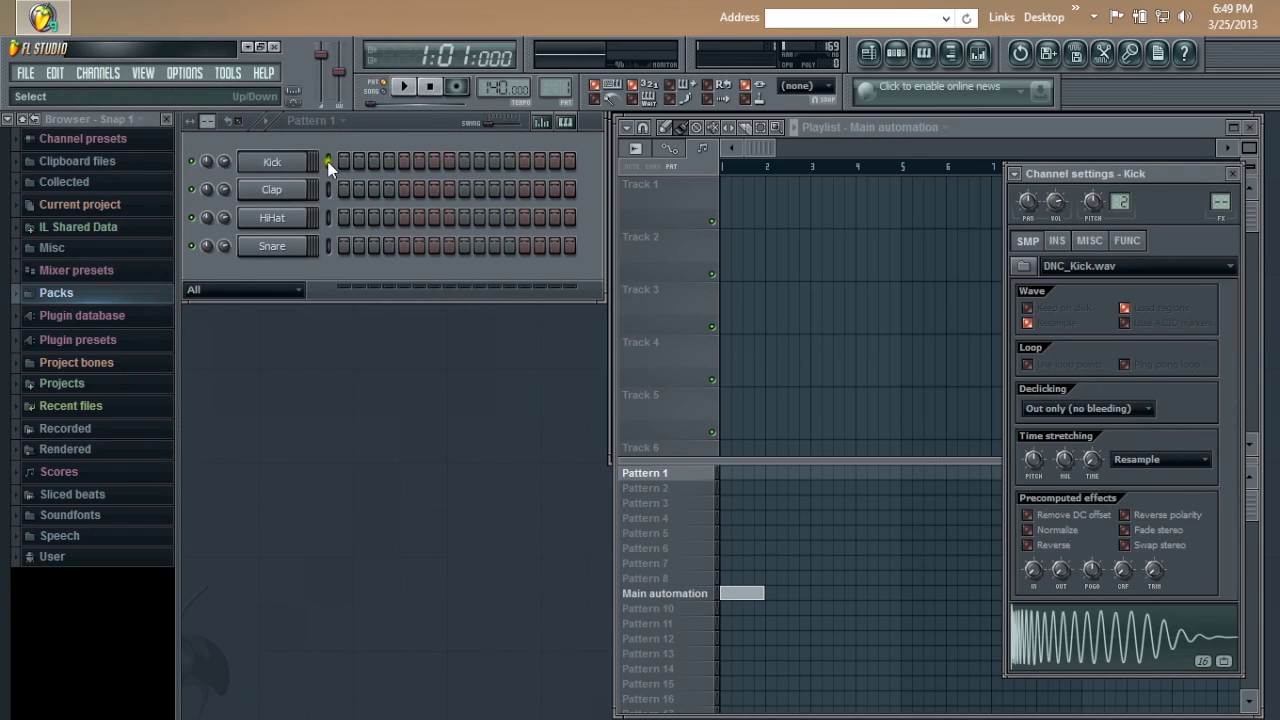
# Switch the channel selection among Clap, HiHat and Snare using their selectors in the step sequencer.
pyautogui.click(328, 190)
pyautogui.click(329, 219)
pyautogui.click(328, 190)
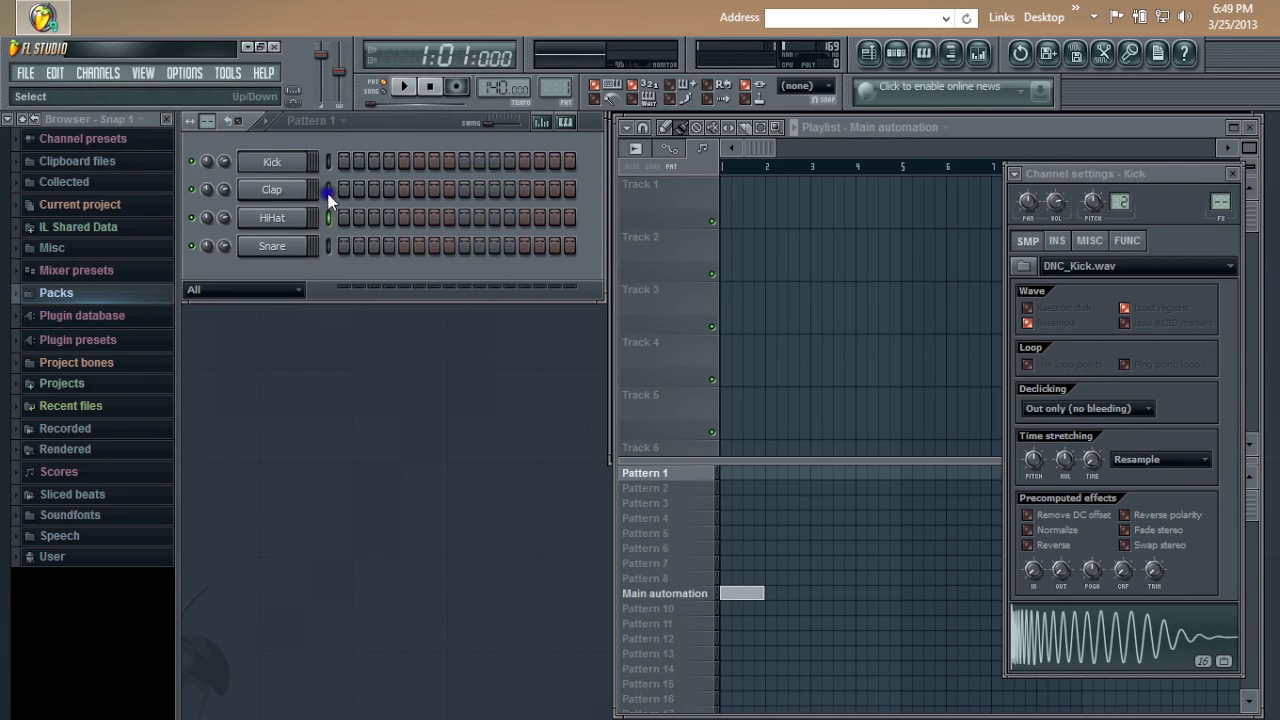
pyautogui.click(328, 192)
pyautogui.doubleClick(328, 248)
pyautogui.rightClick(329, 249)
pyautogui.rightClick(323, 189)
# Audition the Snare, Clap, Kick and HiHat samples, finishing with the Snare channel's settings open.
pyautogui.click(275, 244)
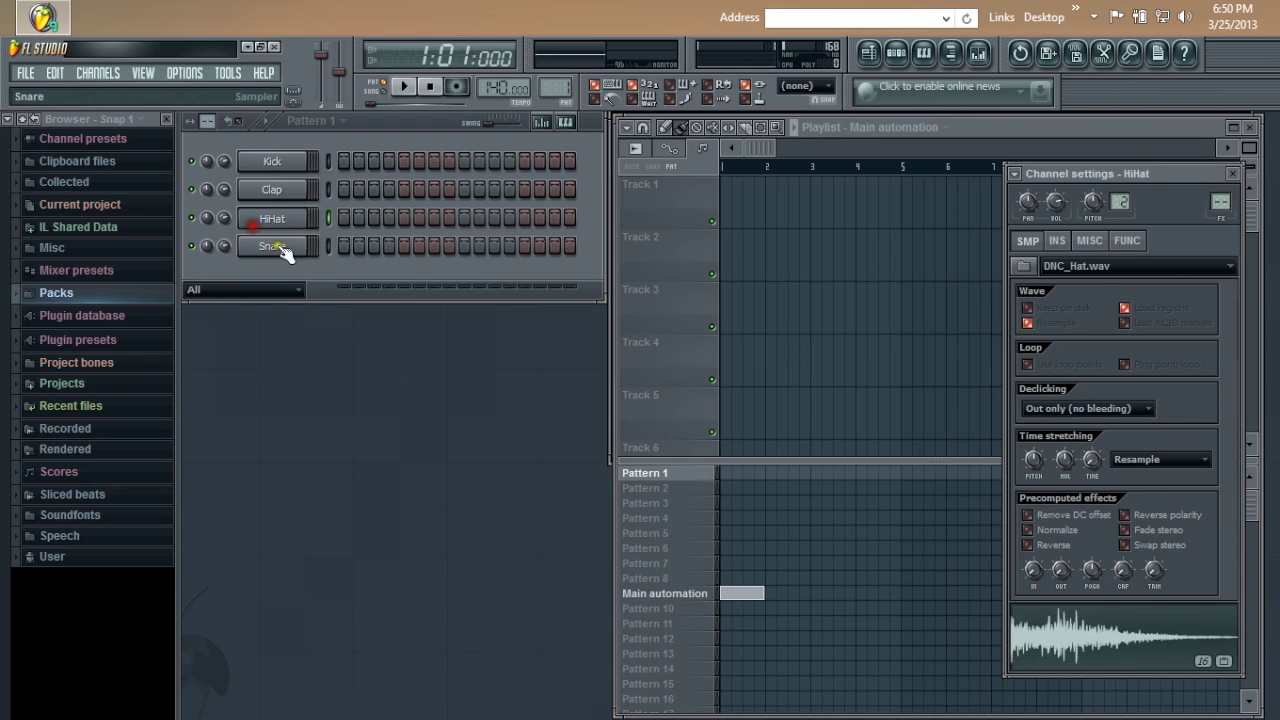
pyautogui.click(268, 188)
pyautogui.click(272, 160)
pyautogui.click(296, 220)
pyautogui.click(300, 248)
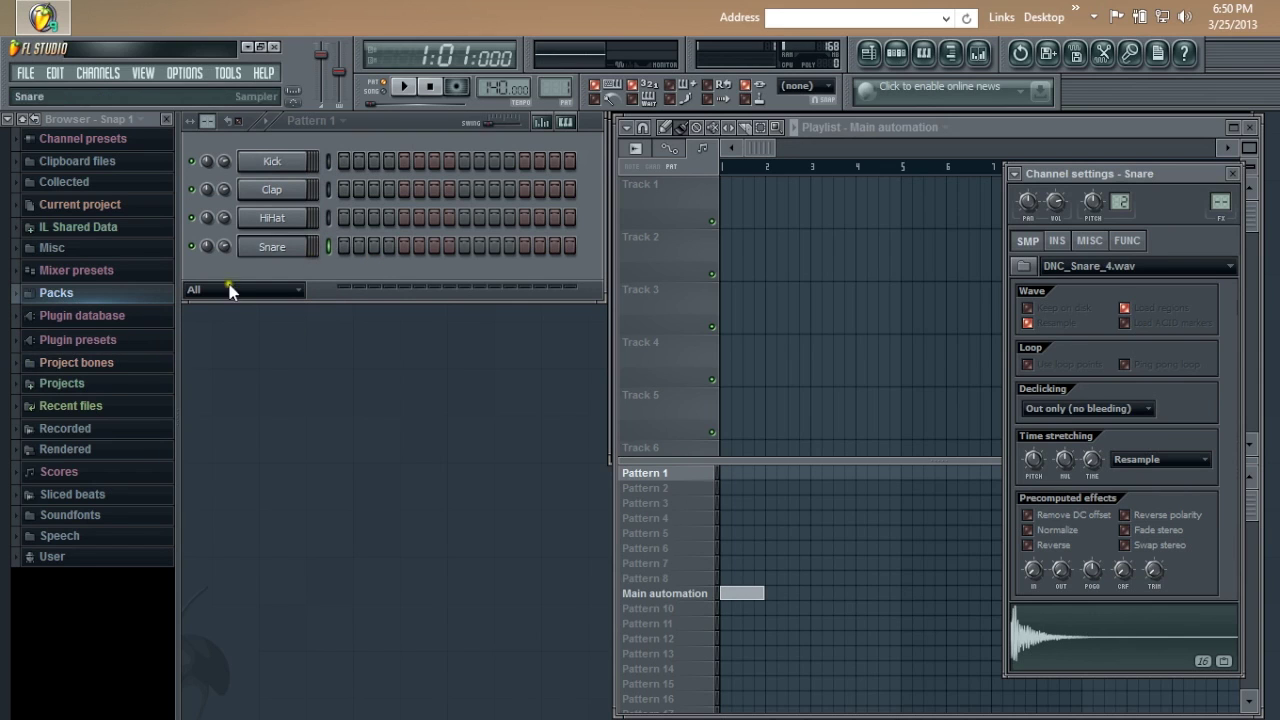
# Select the Kick channel and look over the instruments offered for adding one channel.
pyautogui.click(100, 76)
pyautogui.click(94, 57)
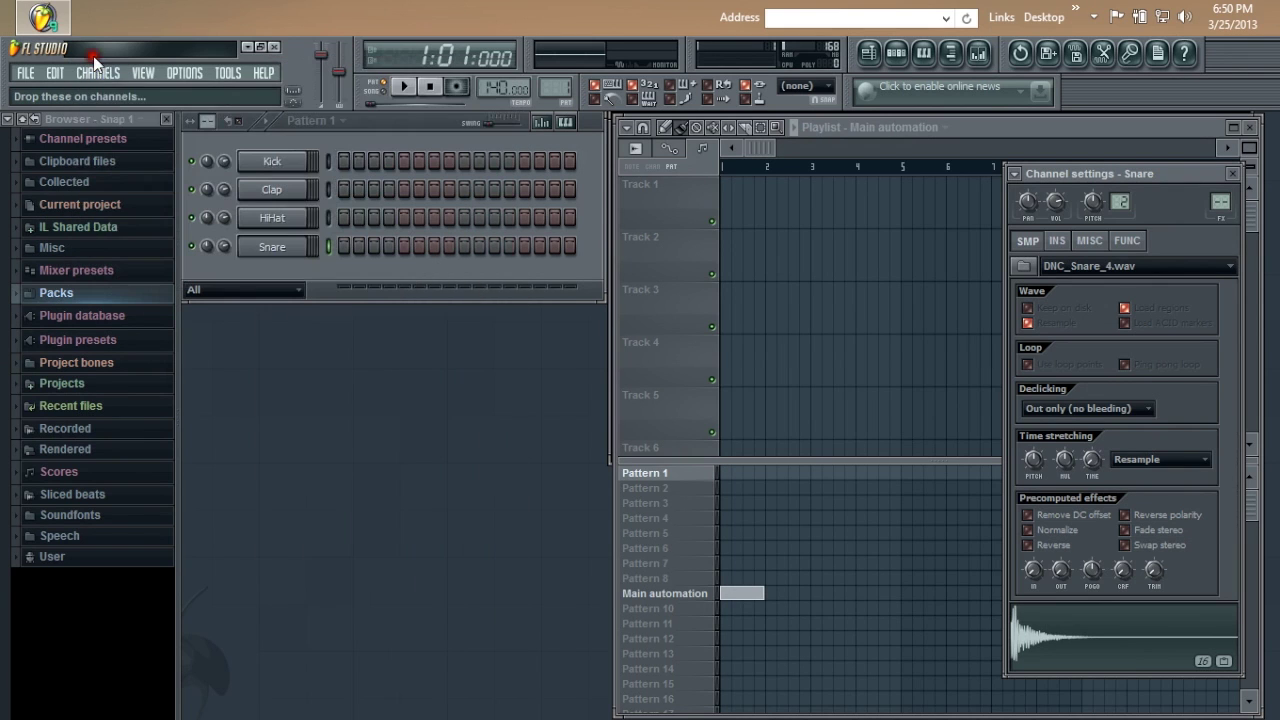
pyautogui.click(285, 170)
pyautogui.click(94, 76)
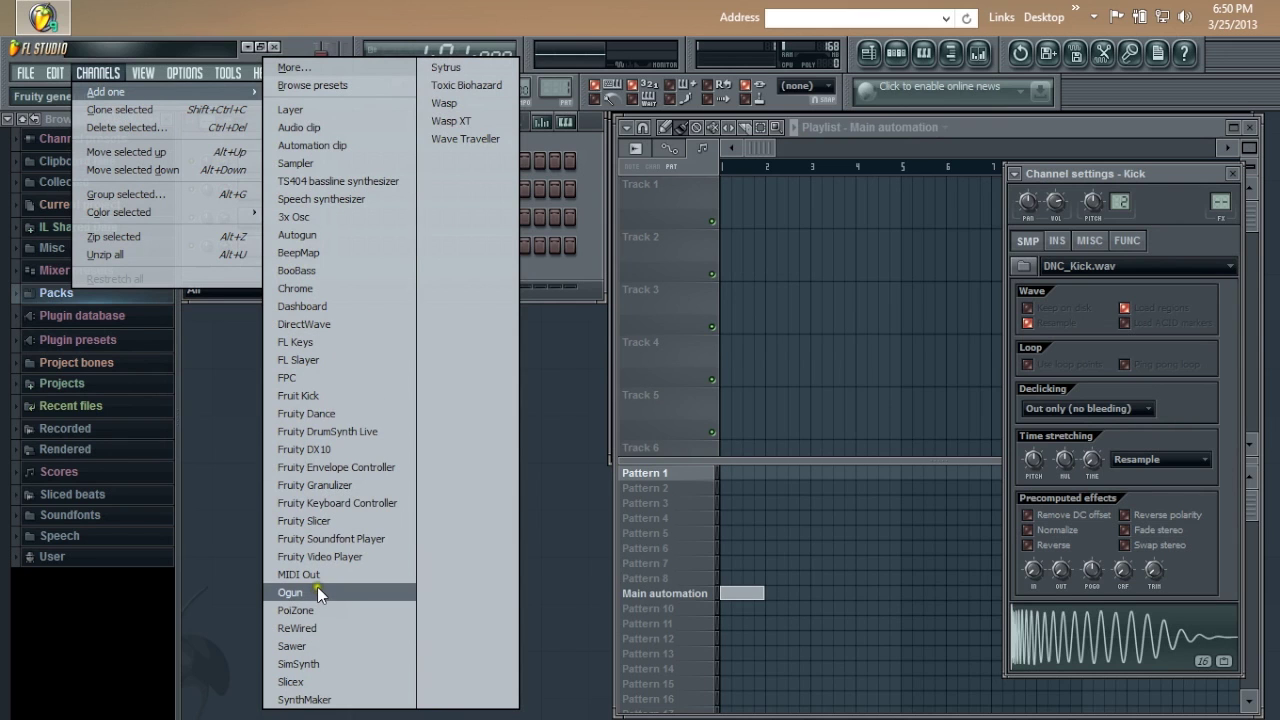
pyautogui.moveTo(184, 72)
pyautogui.click(87, 72)
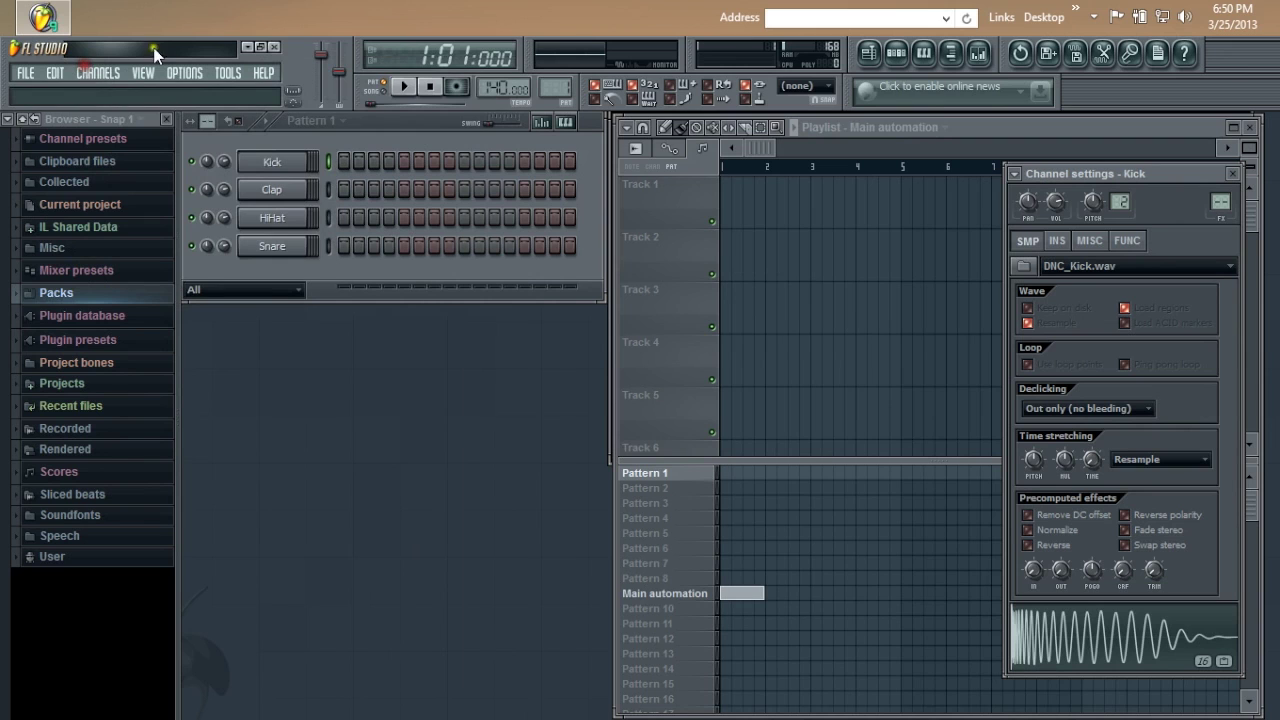
# Browse Drum Kit 01 in the Packs folder and audition FLS_Hatcl 01, FLS_Snare 01b, FLS_Rim 01 and FLS_TomL 01.
pyautogui.click(60, 292)
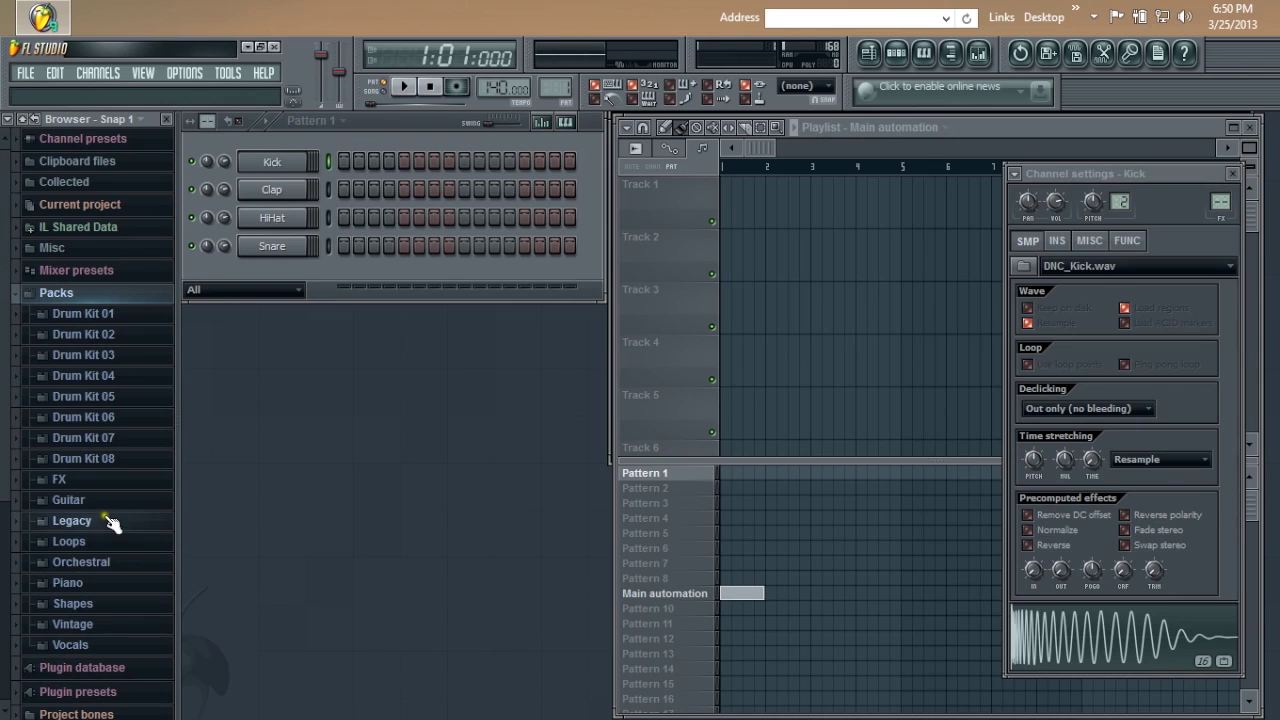
pyautogui.click(100, 318)
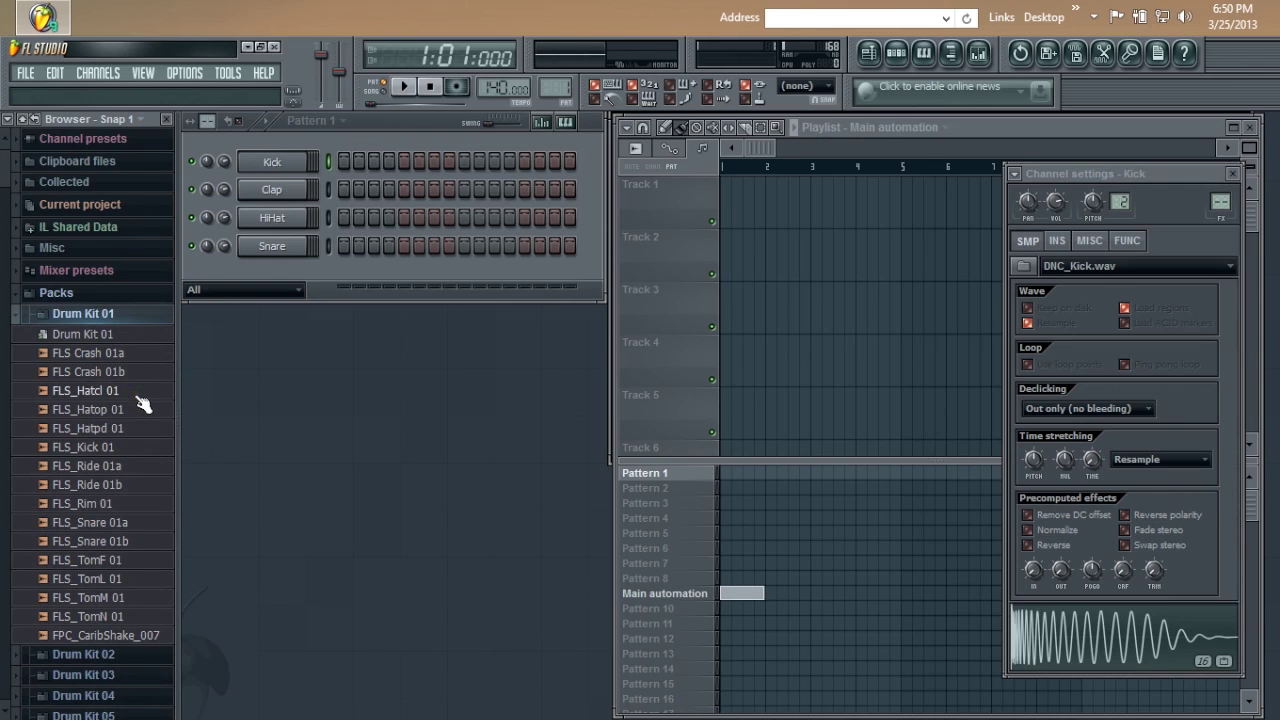
pyautogui.click(148, 392)
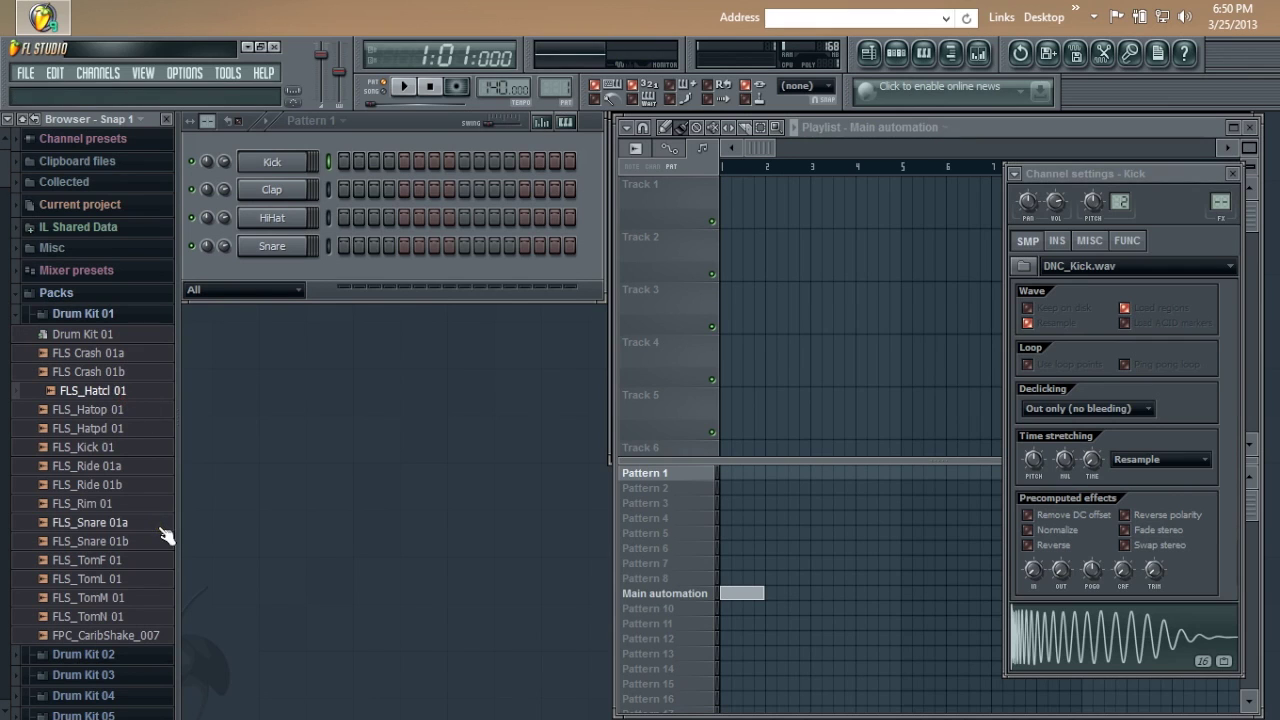
pyautogui.click(120, 540)
pyautogui.click(124, 503)
pyautogui.click(120, 576)
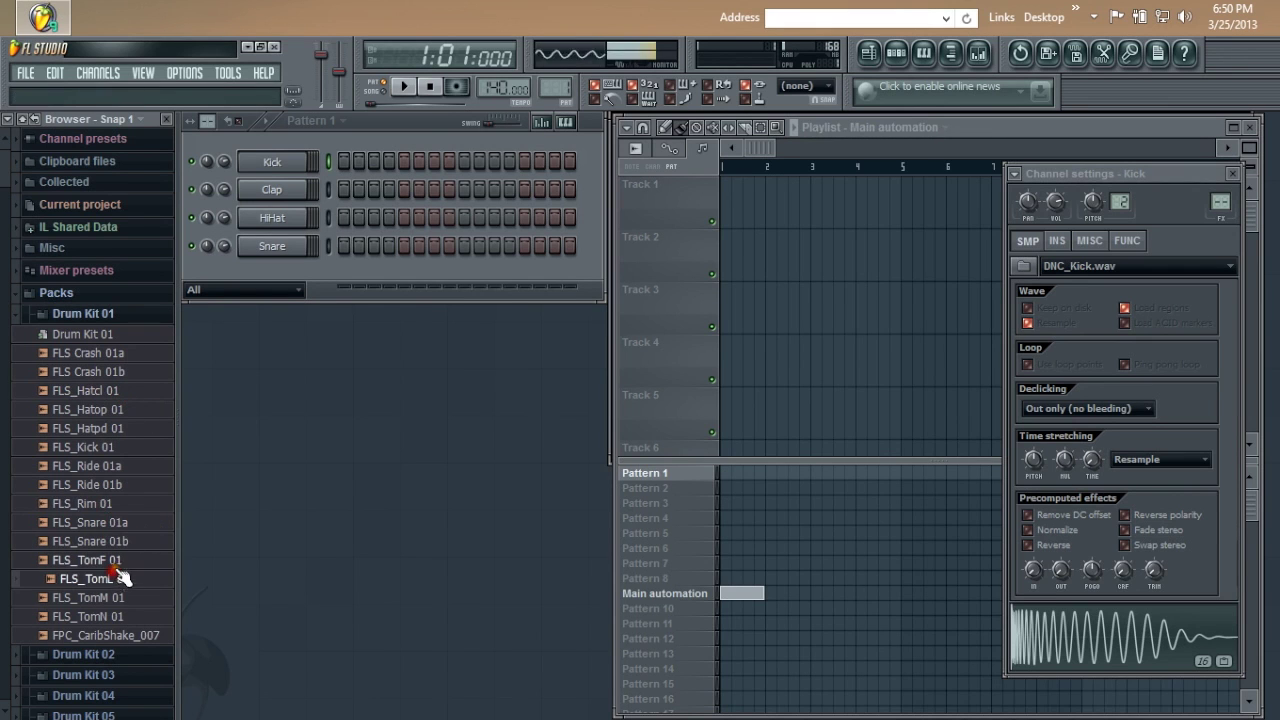
pyautogui.click(128, 318)
# Browse Drum Kit 02 and audition FLS Ride 02a, FLS_Hatpd 02, FLS_TomL 02 and FLS_TomF 02.
pyautogui.click(120, 335)
pyautogui.click(125, 411)
pyautogui.click(110, 487)
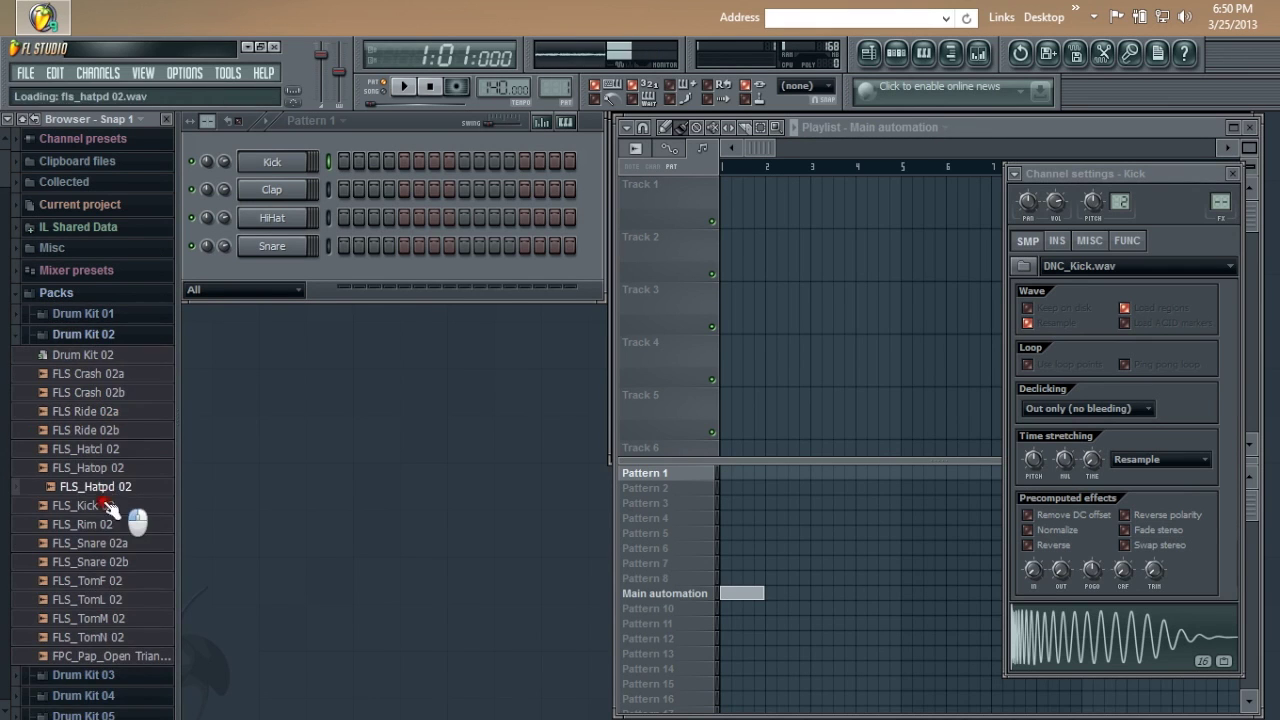
pyautogui.click(97, 600)
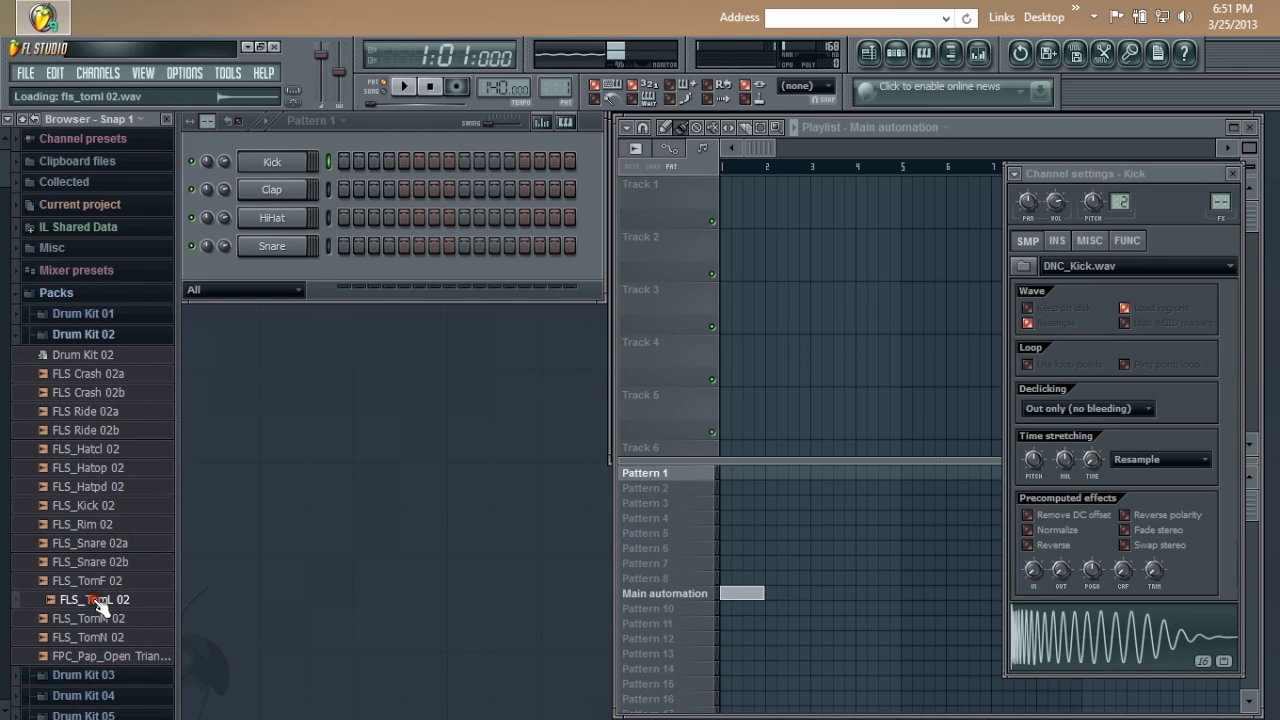
pyautogui.click(100, 581)
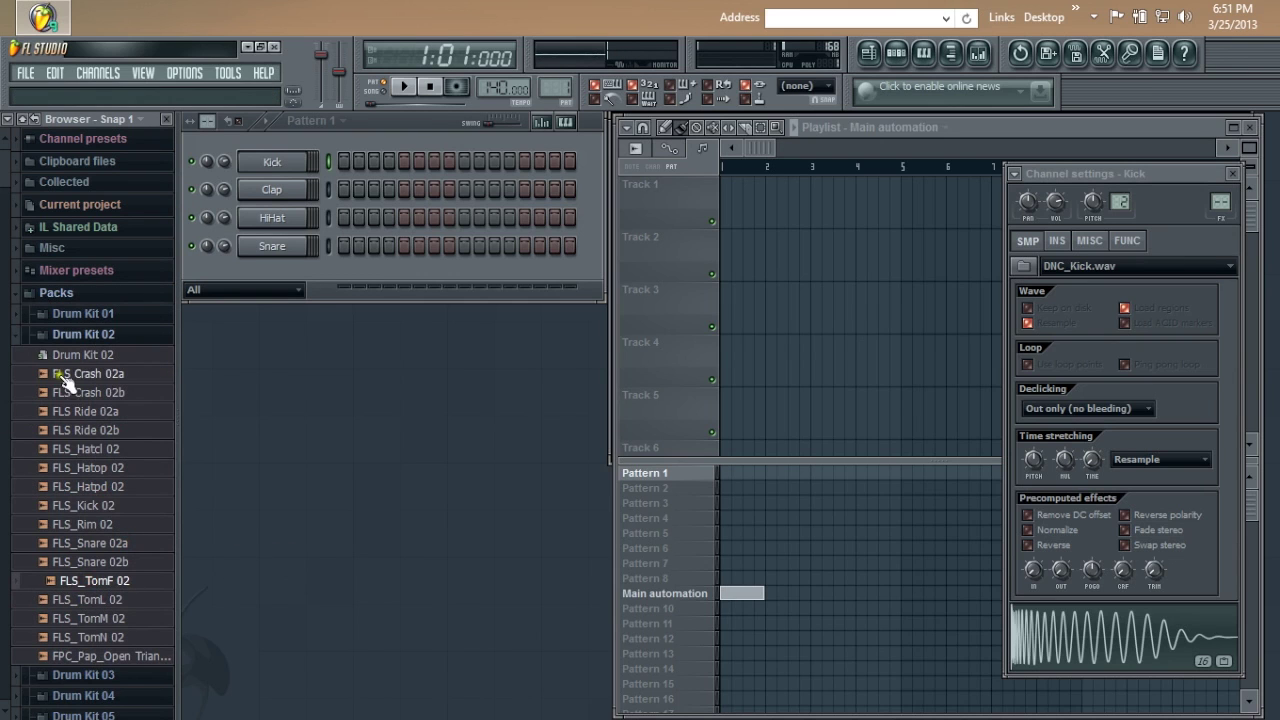
pyautogui.click(135, 336)
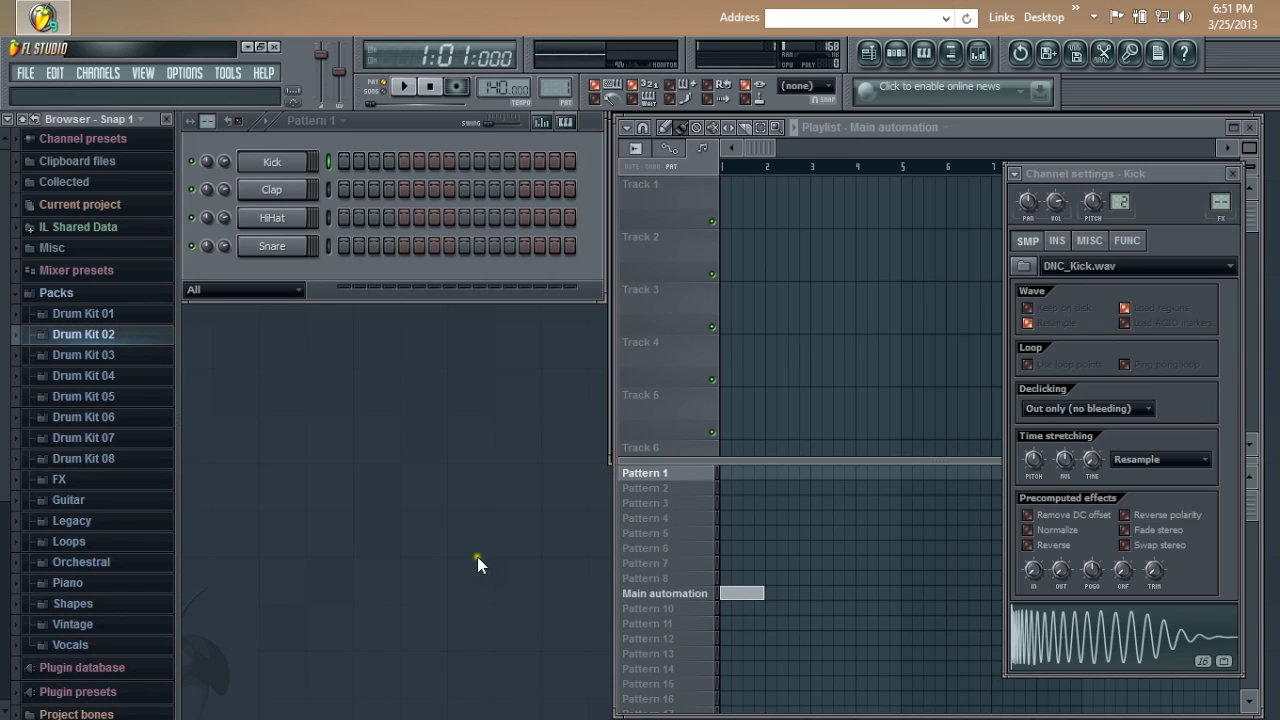
# Audition FLS_Kick 07 from Drum Kit 07 and send it to the selected Kick channel, then collapse the Packs folder.
pyautogui.click(150, 438)
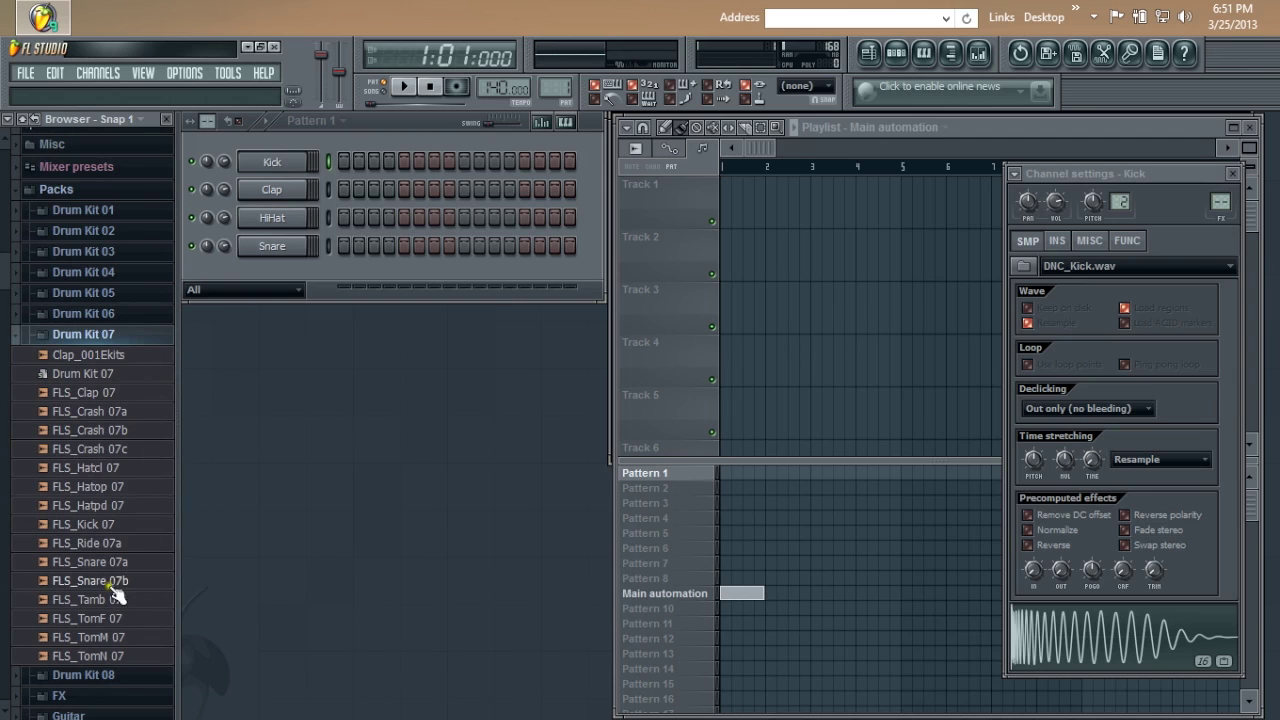
pyautogui.click(88, 526)
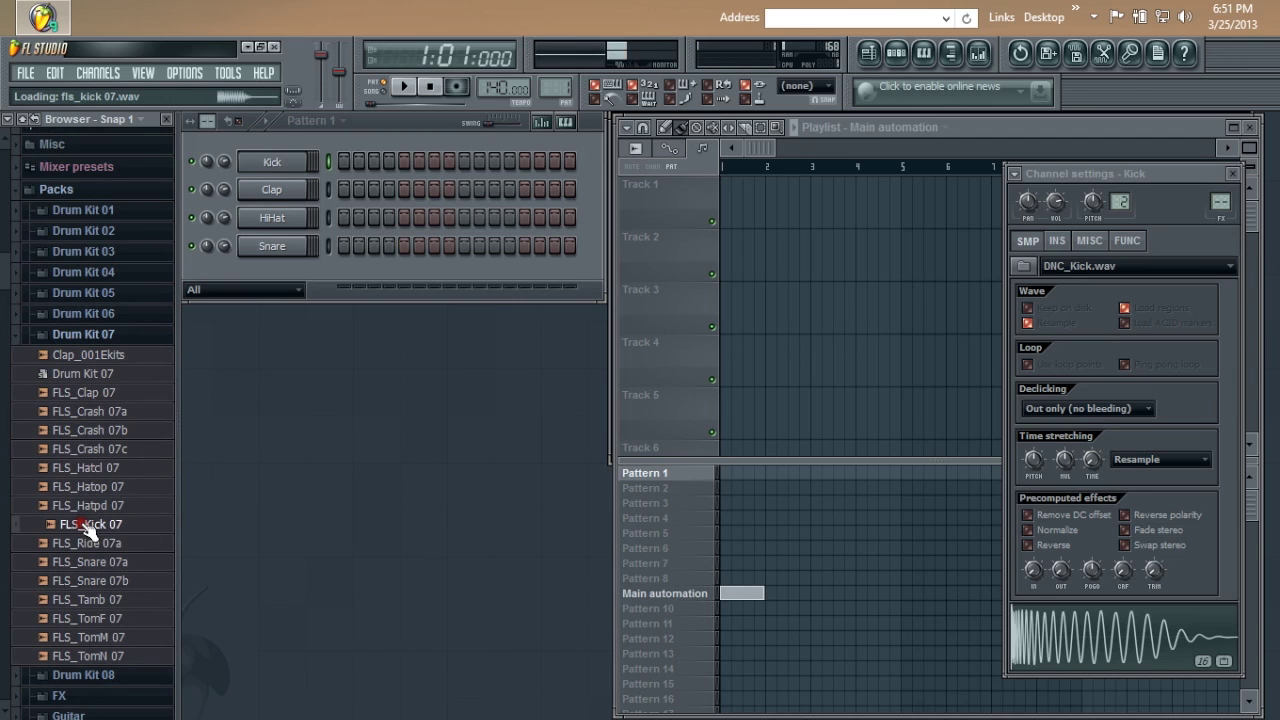
pyautogui.click(78, 336)
pyautogui.click(118, 335)
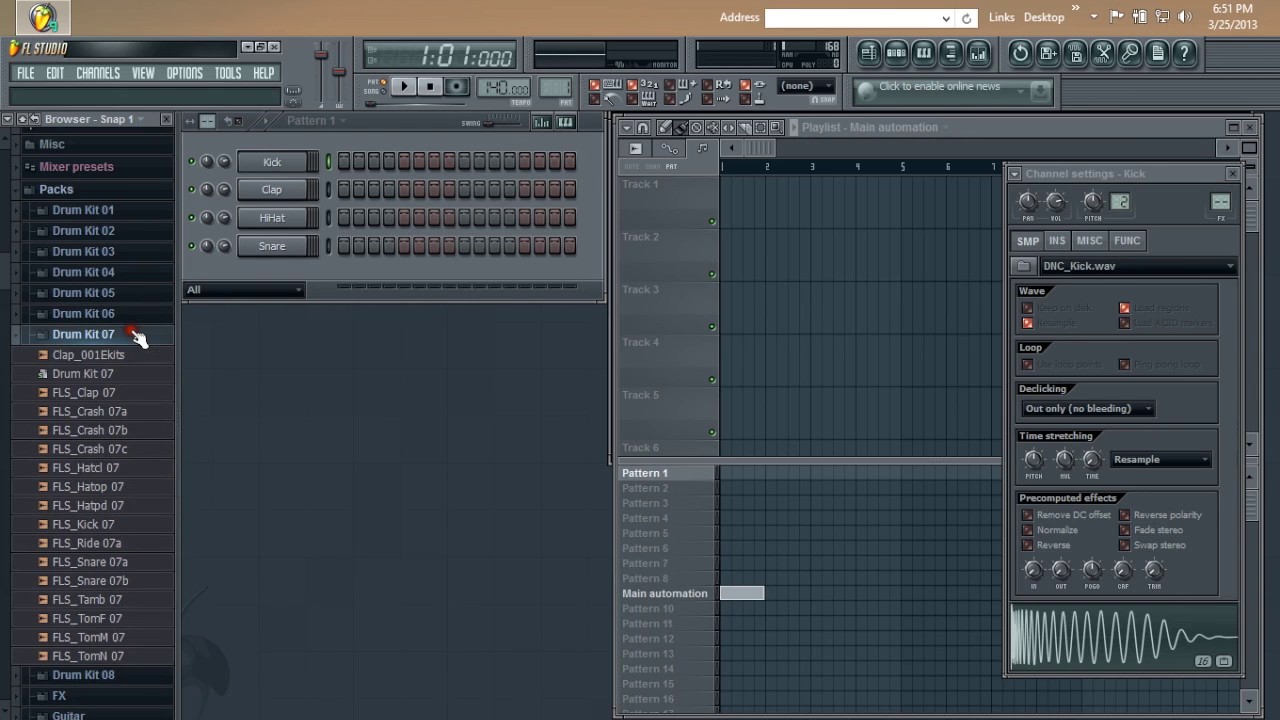
pyautogui.rightClick(102, 521)
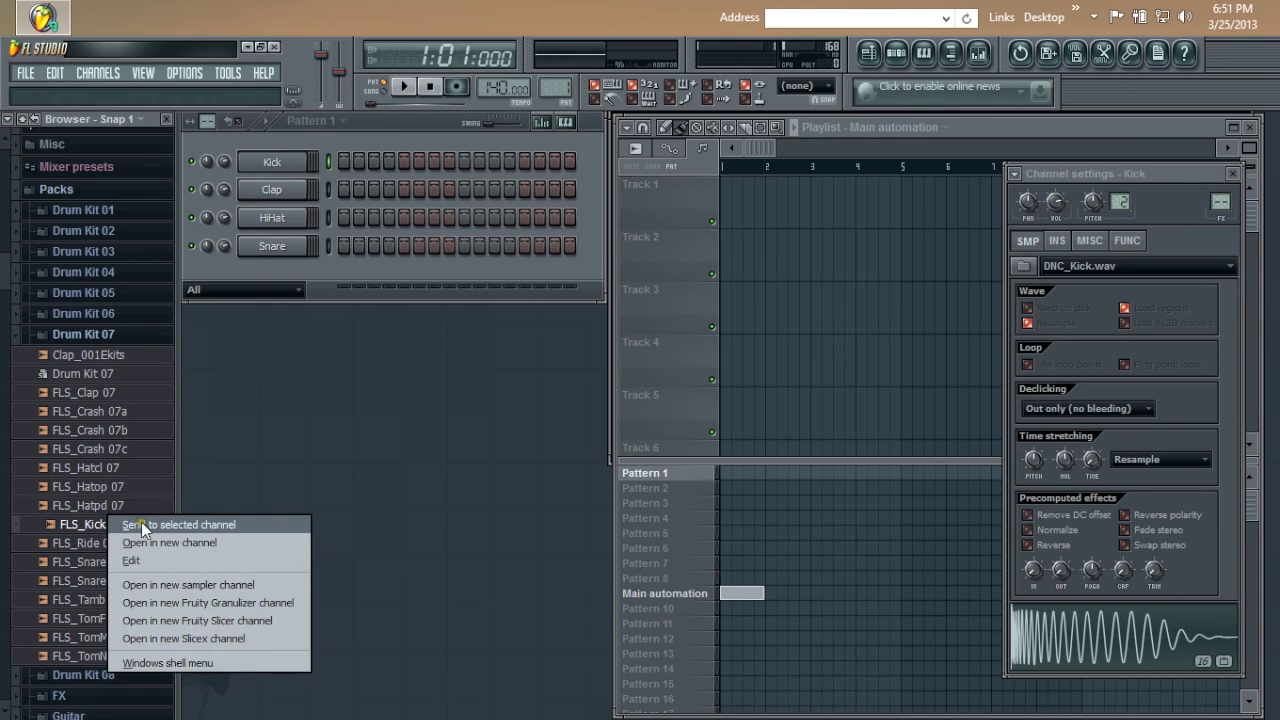
pyautogui.click(141, 524)
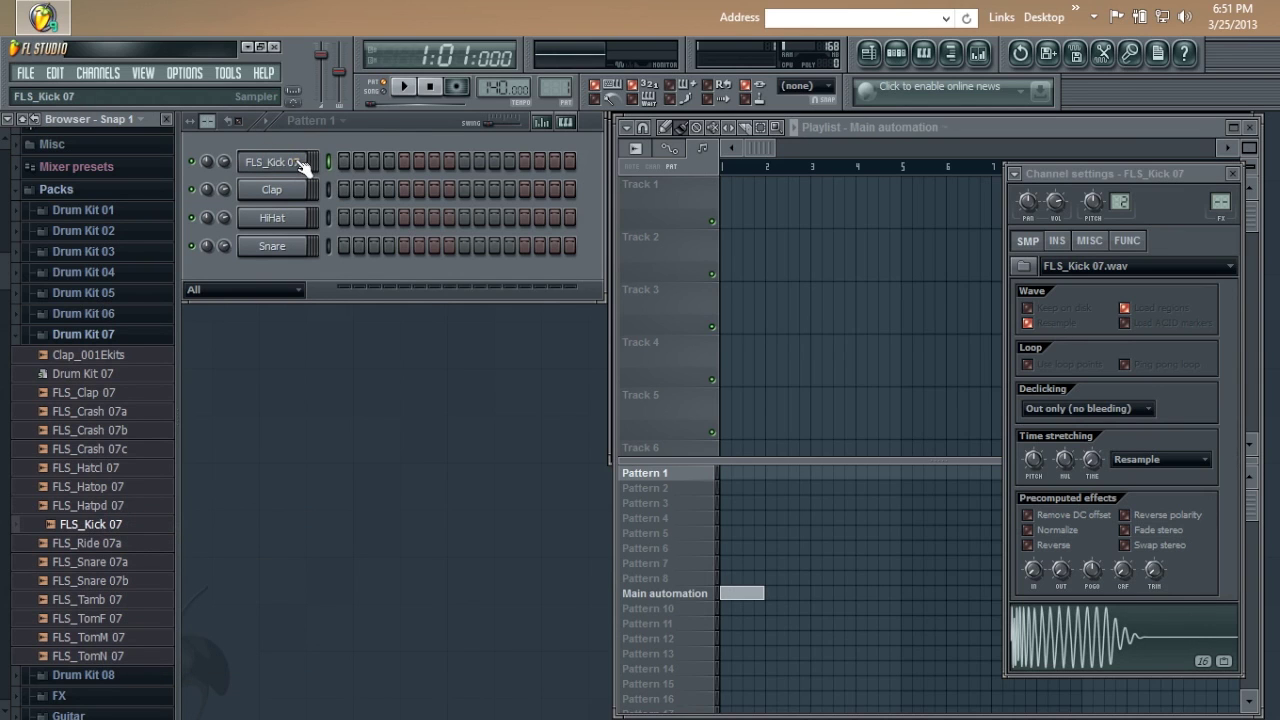
pyautogui.click(85, 334)
pyautogui.click(86, 192)
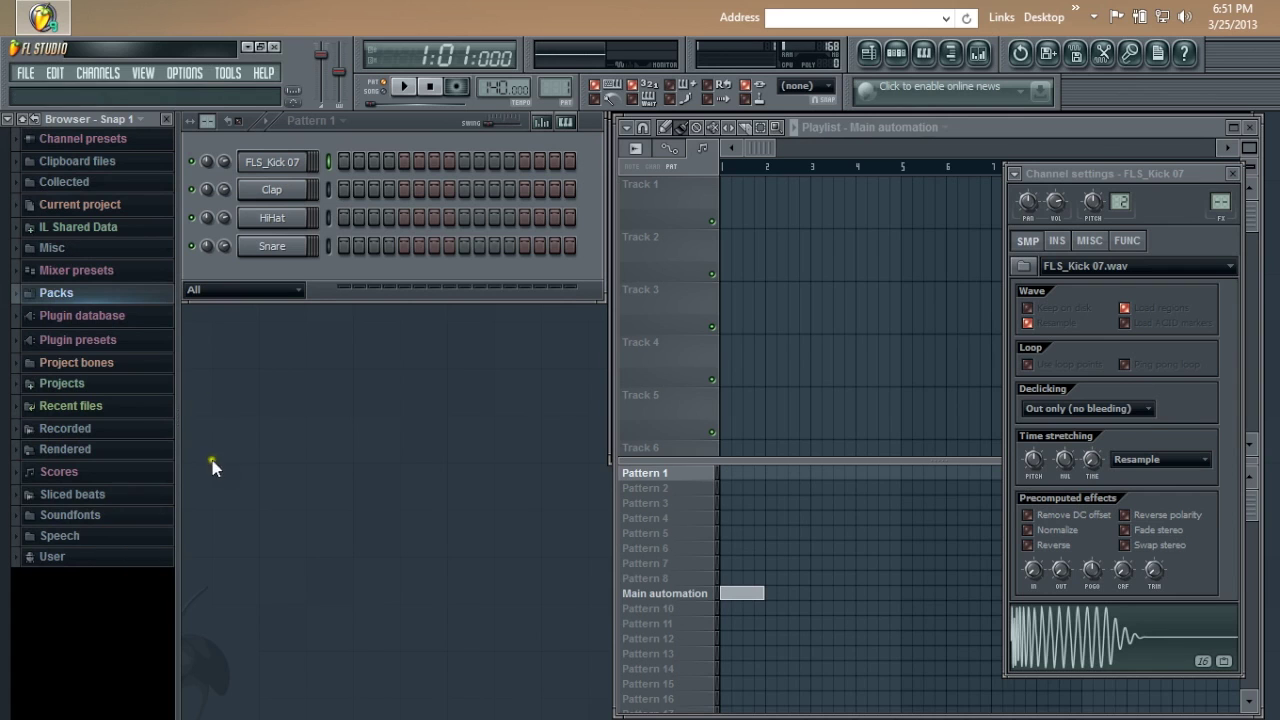
# Group the kick, Clap, HiHat and Snare channels under the filter group name Drumset and check the channel display filter choices.
pyautogui.click(100, 73)
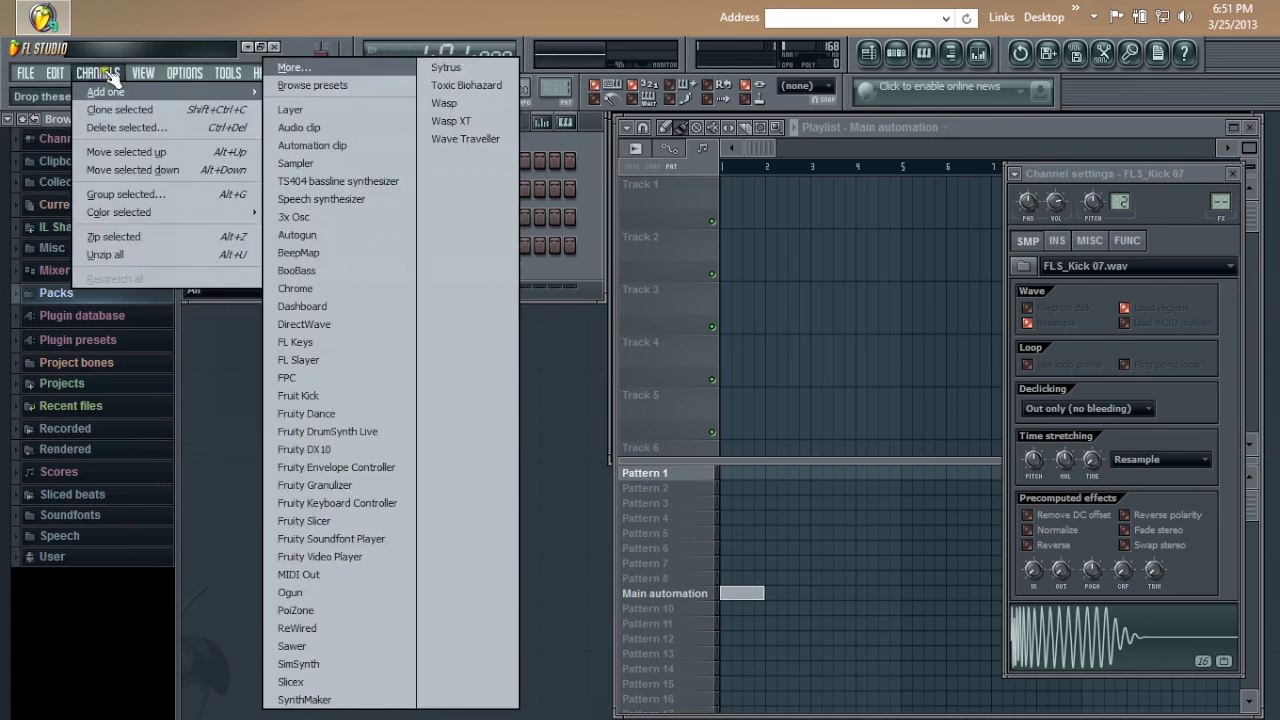
pyautogui.click(272, 165)
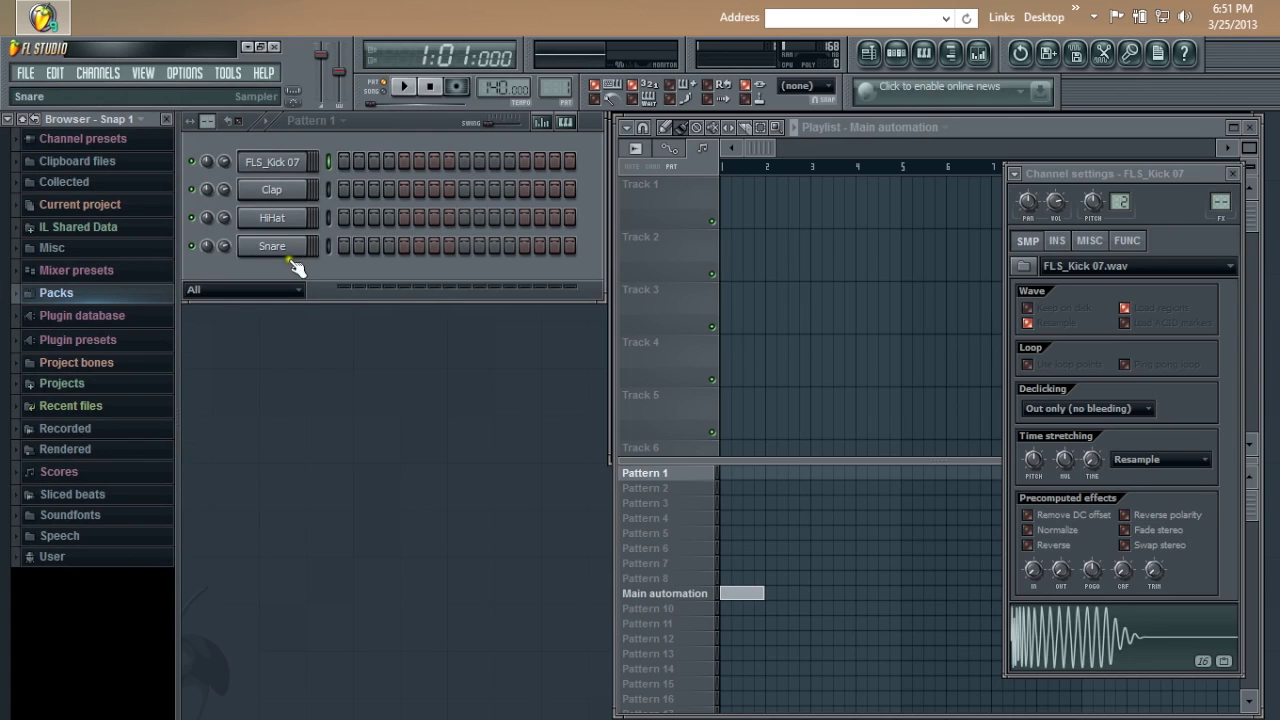
pyautogui.rightClick(330, 191)
pyautogui.rightClick(329, 221)
pyautogui.rightClick(331, 246)
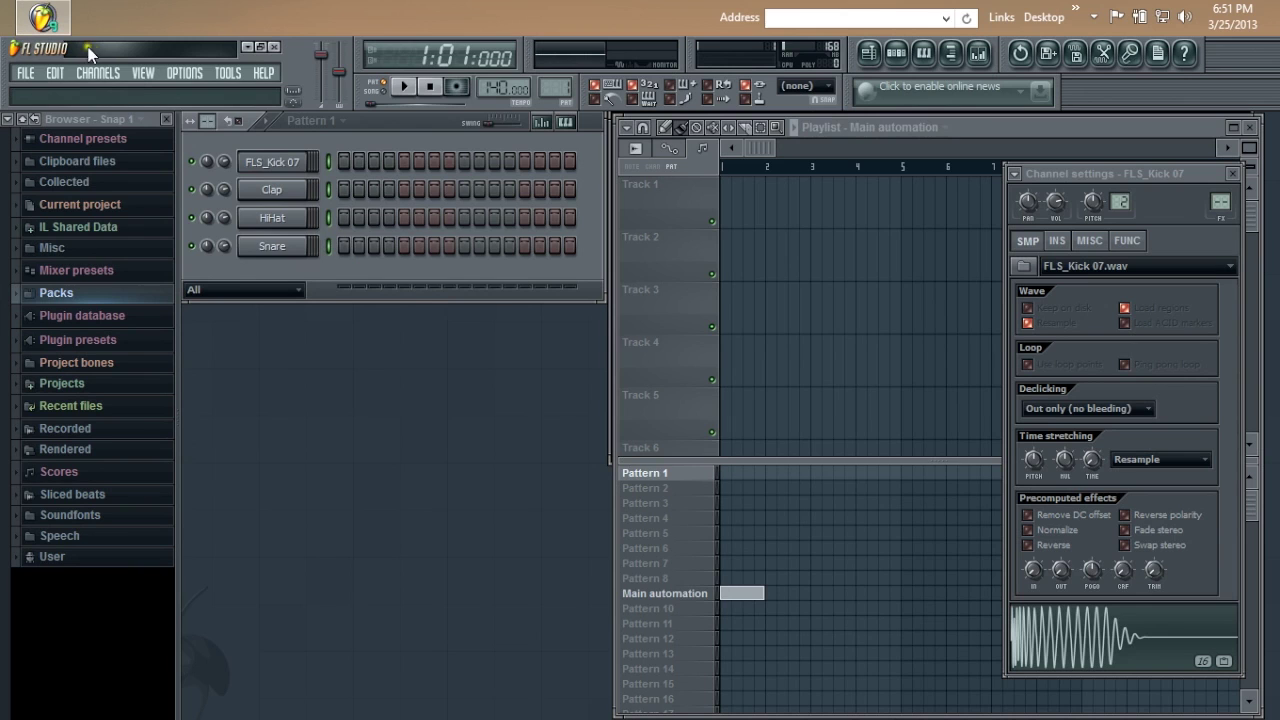
pyautogui.click(116, 72)
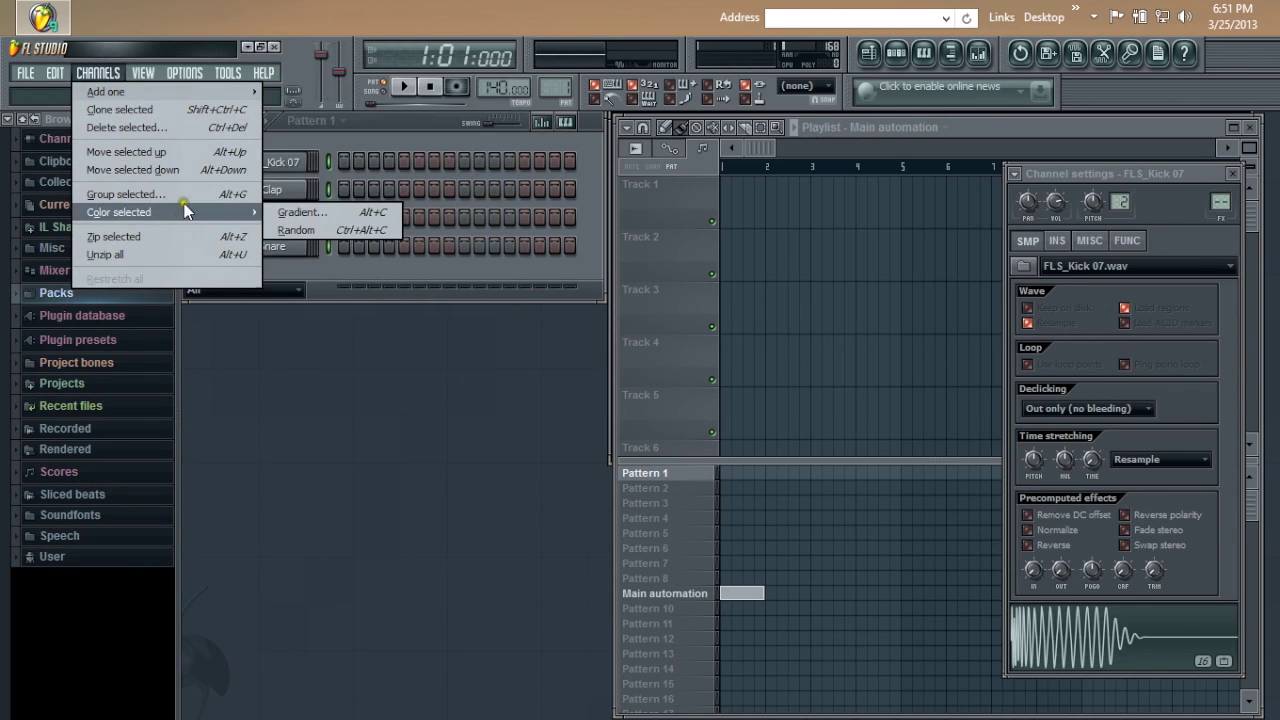
pyautogui.click(185, 194)
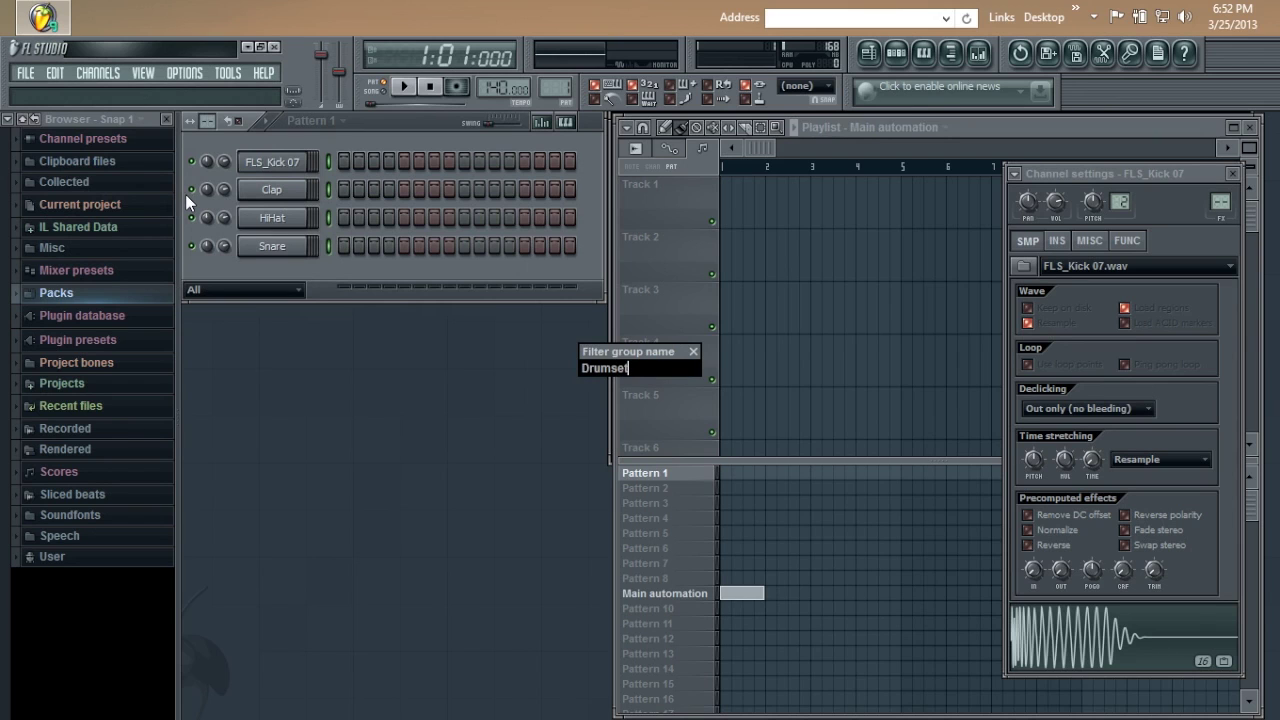
pyautogui.press('Return')
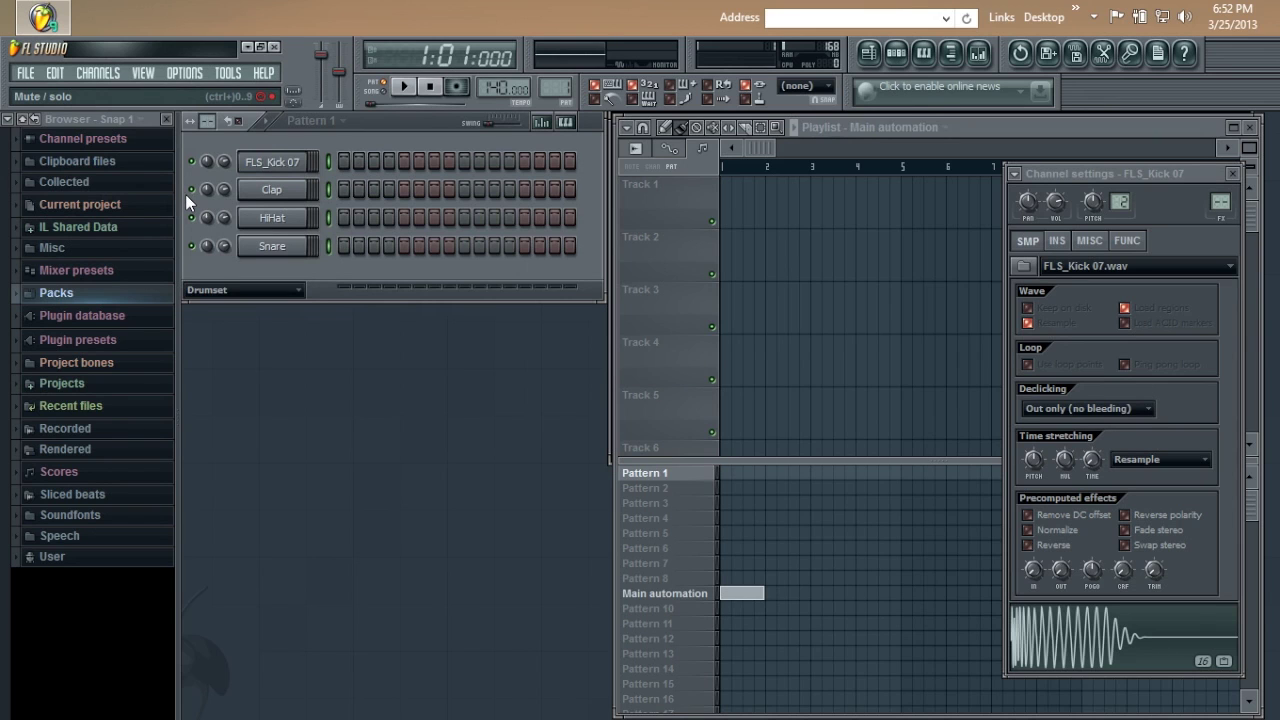
pyautogui.click(302, 289)
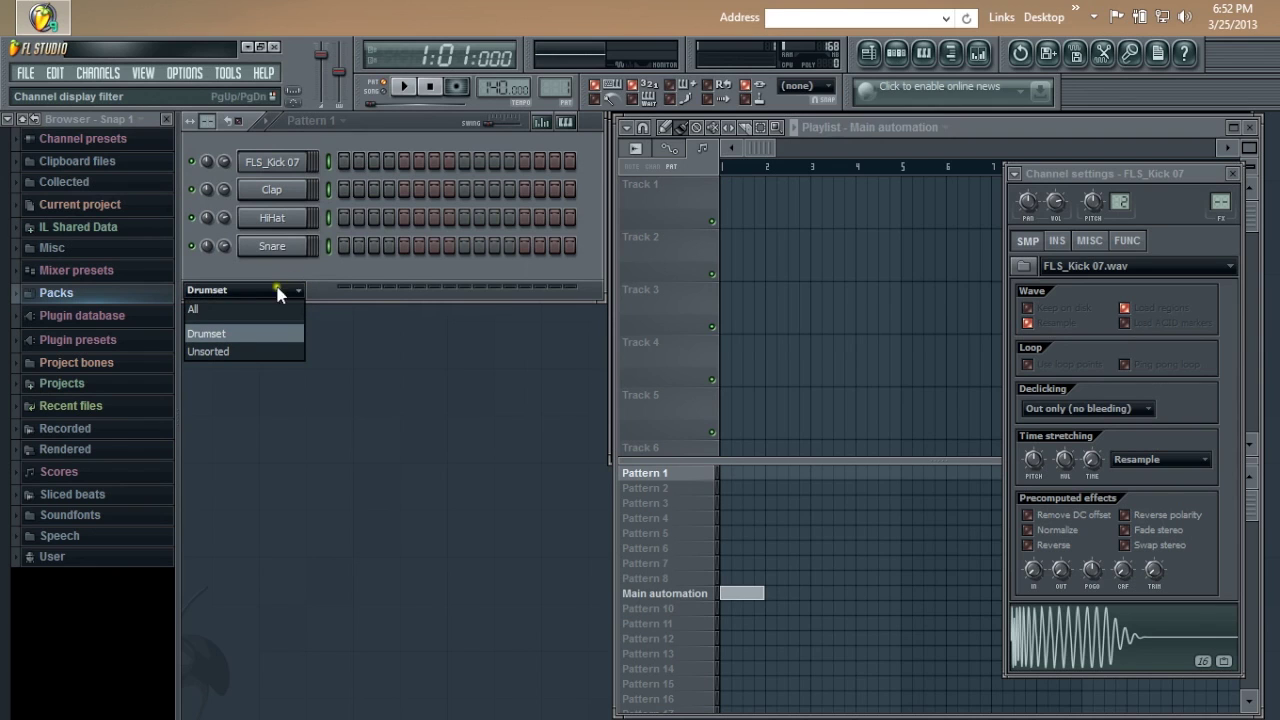
pyautogui.click(333, 270)
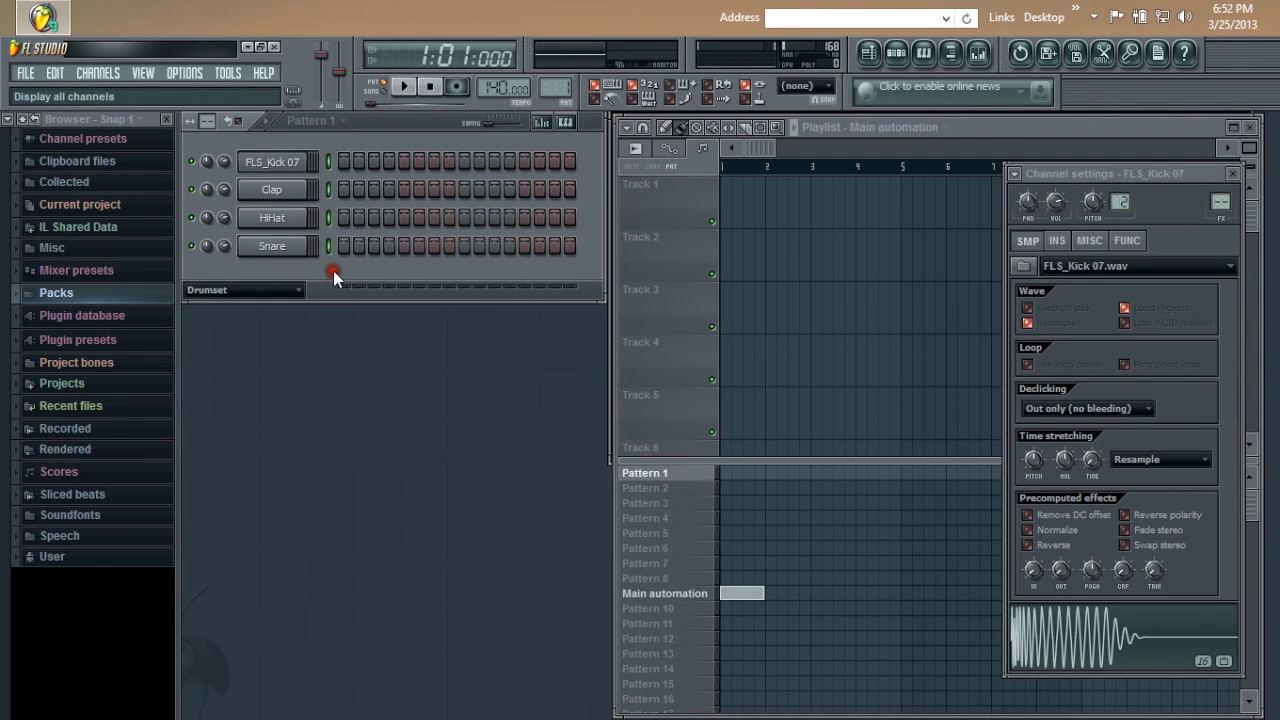
# Add FLStudio Bass Finger from the Bass folder of the Guitar pack as a new channel.
pyautogui.click(97, 293)
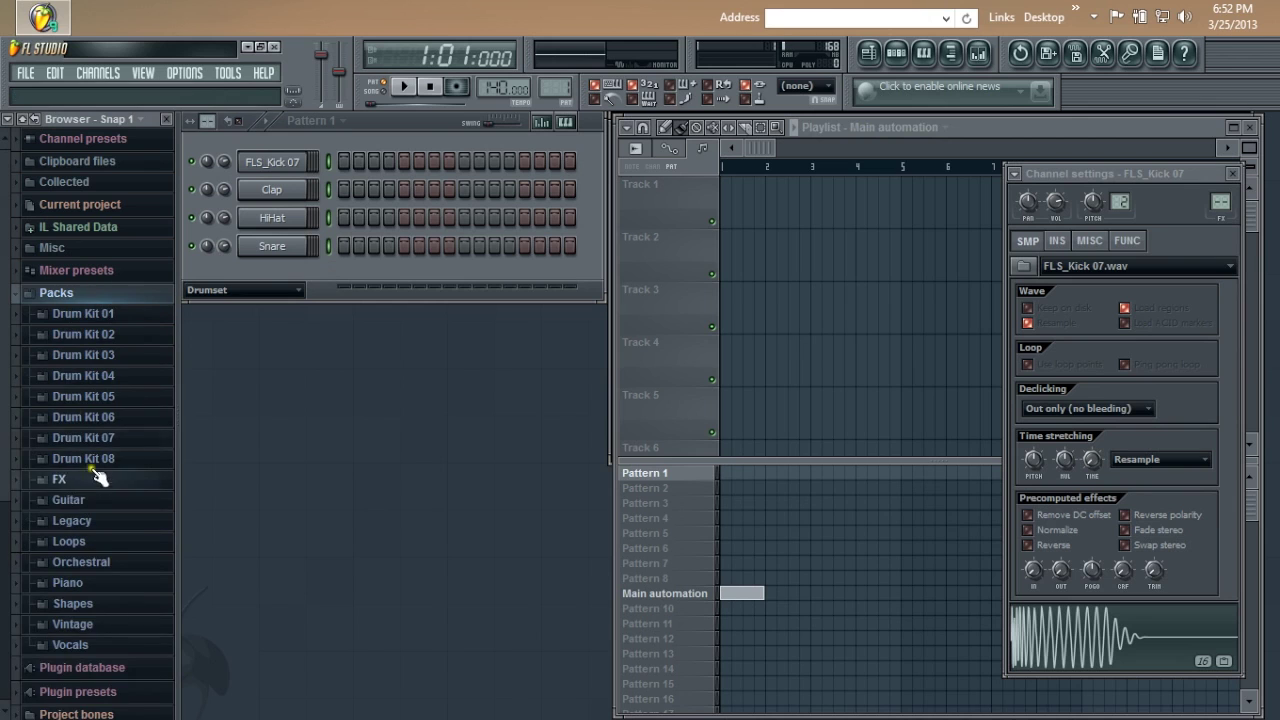
pyautogui.click(103, 499)
pyautogui.click(112, 522)
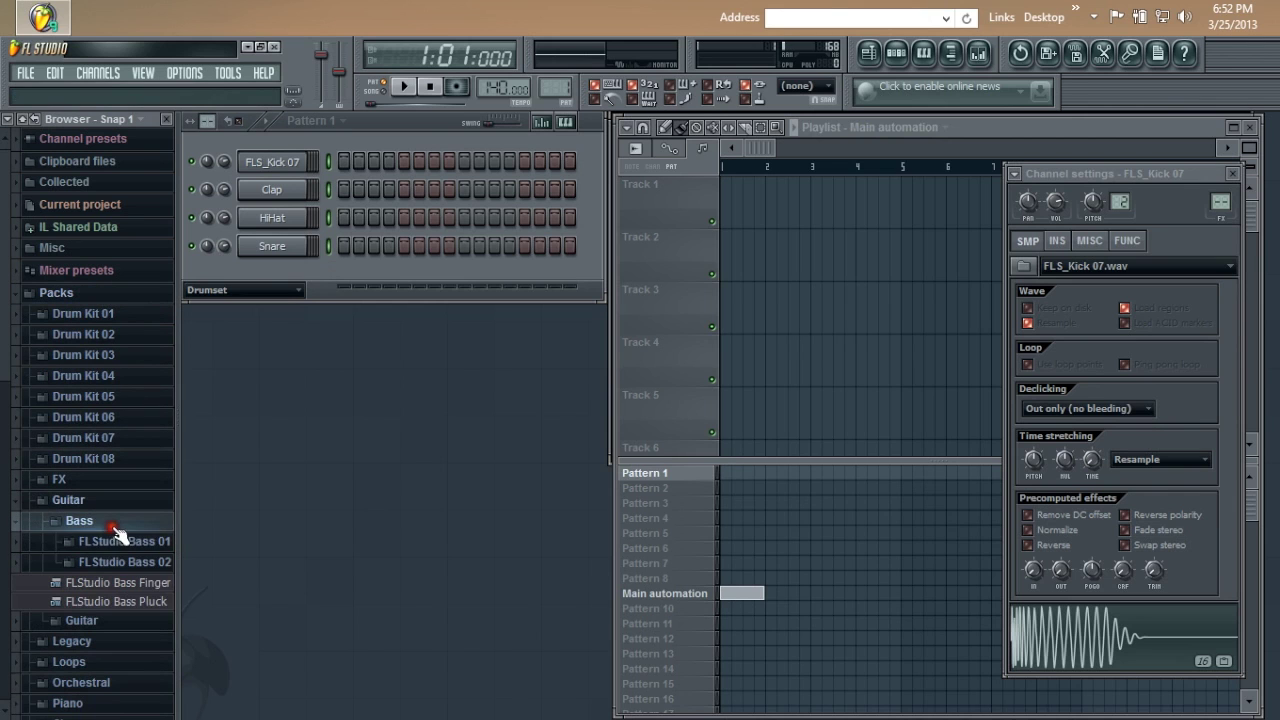
pyautogui.rightClick(157, 580)
pyautogui.click(197, 601)
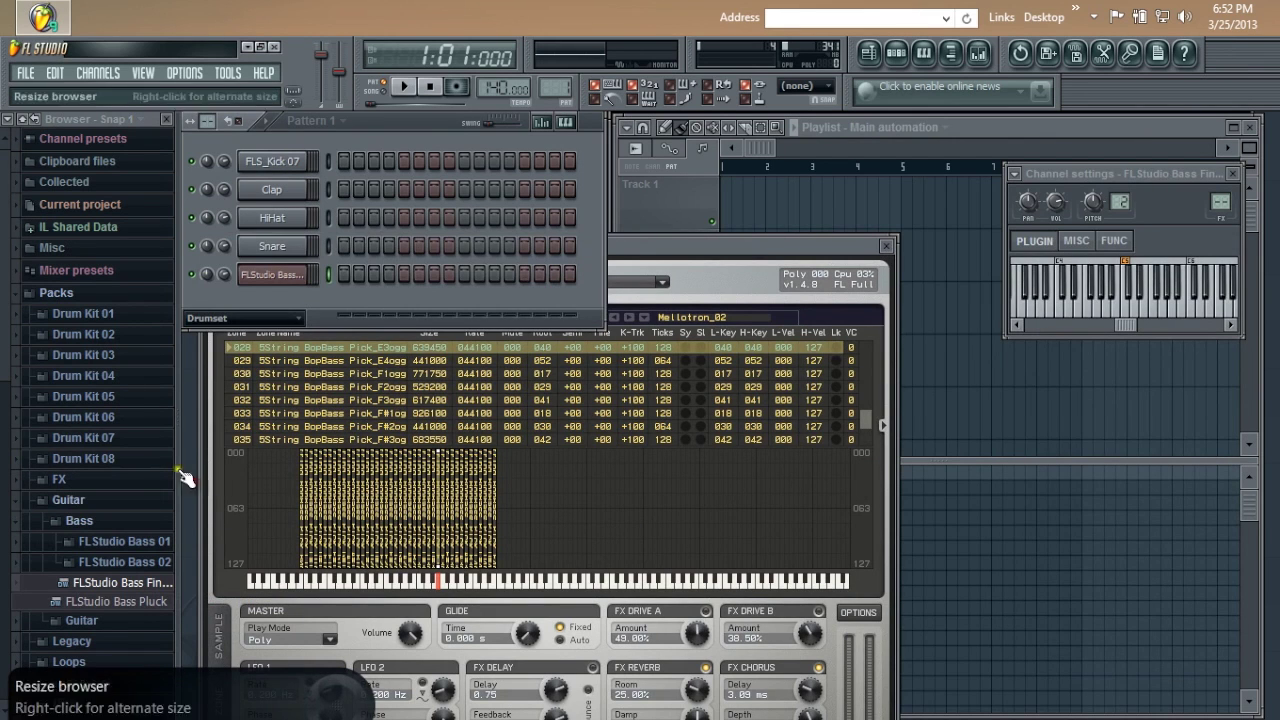
# Switch the channel display filter to All and back to Drumset, and recheck the filter choices.
pyautogui.click(240, 318)
pyautogui.click(228, 335)
pyautogui.click(237, 322)
pyautogui.click(239, 352)
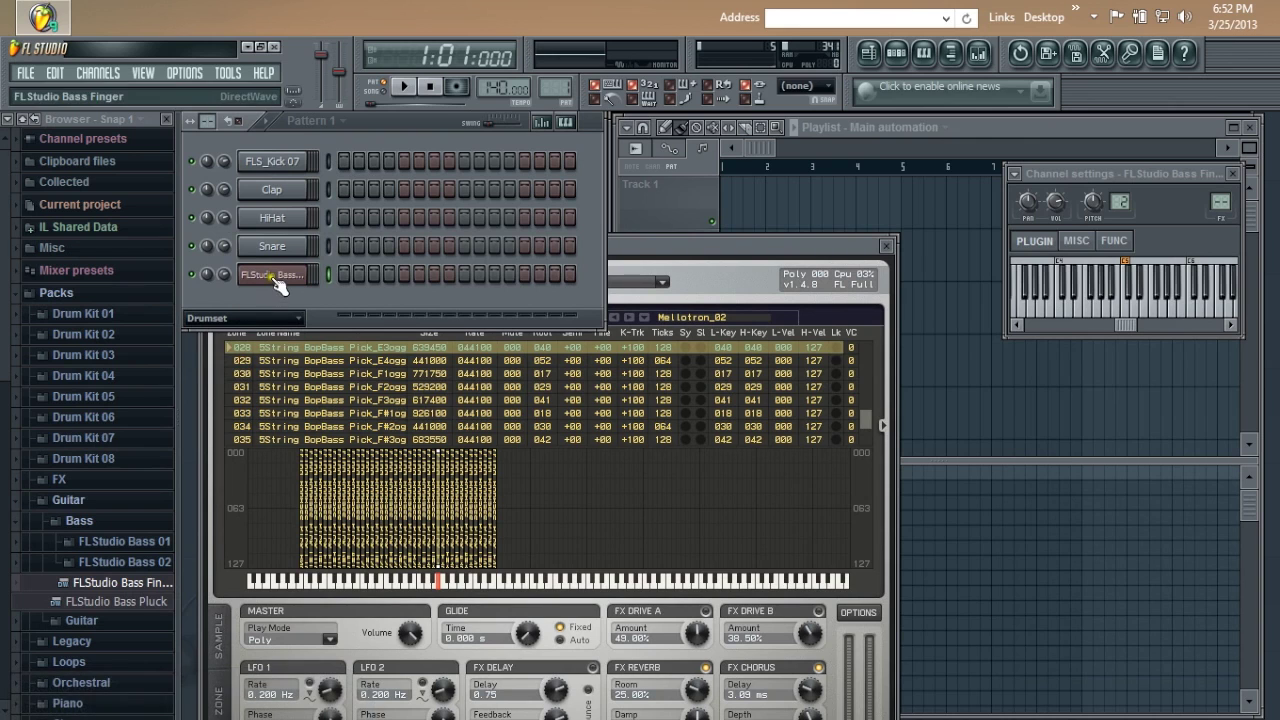
pyautogui.click(280, 320)
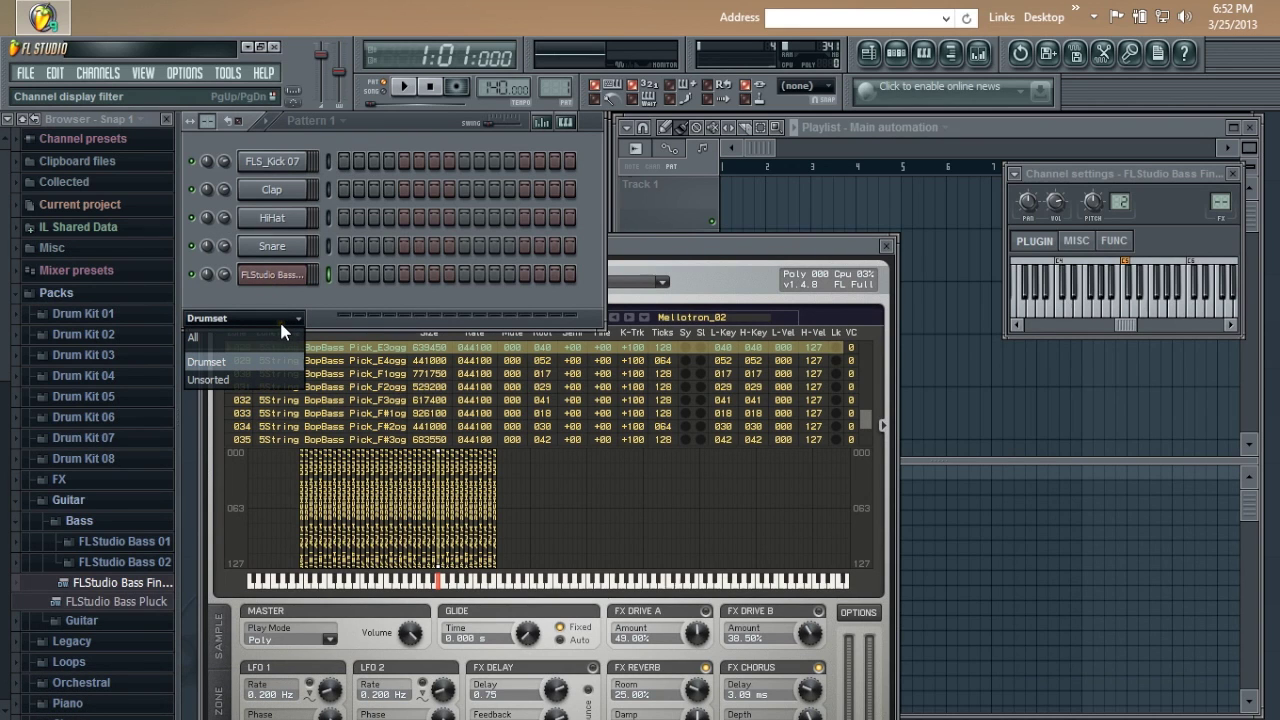
pyautogui.click(280, 320)
# Close the DirectWave window and delete the FLStudio Bass Finger channel from the step sequencer.
pyautogui.click(274, 276)
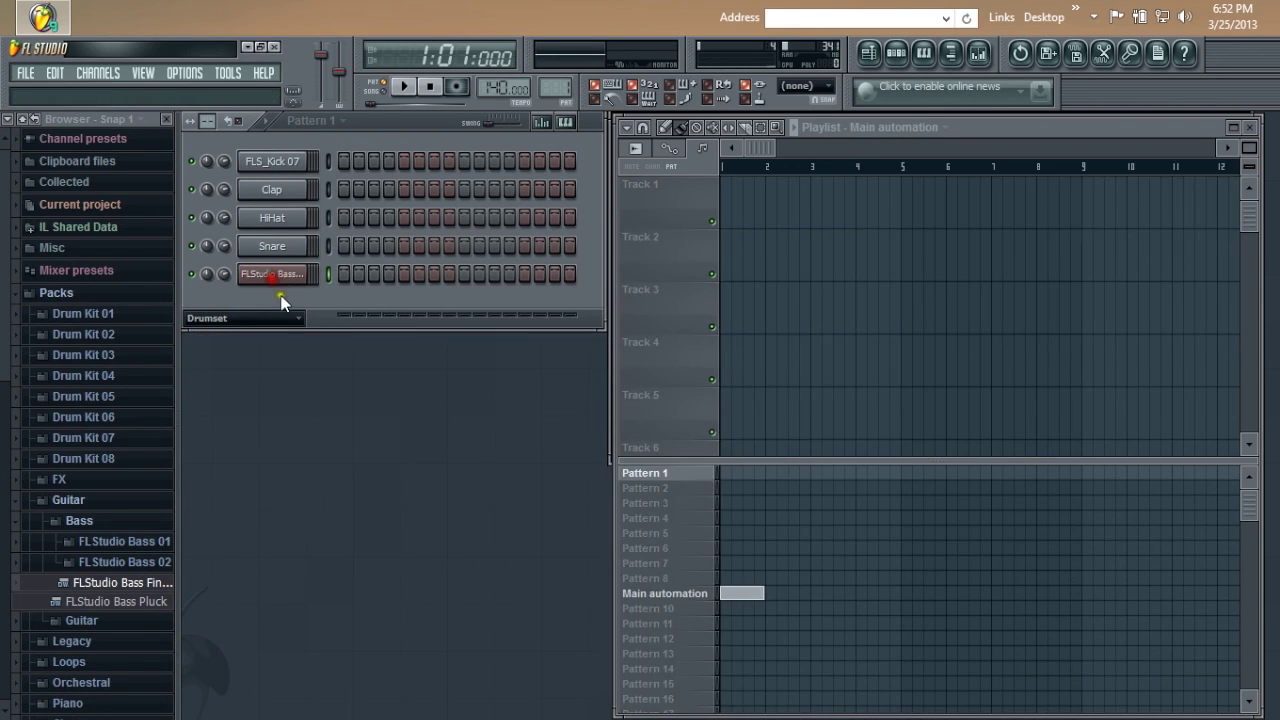
pyautogui.click(270, 278)
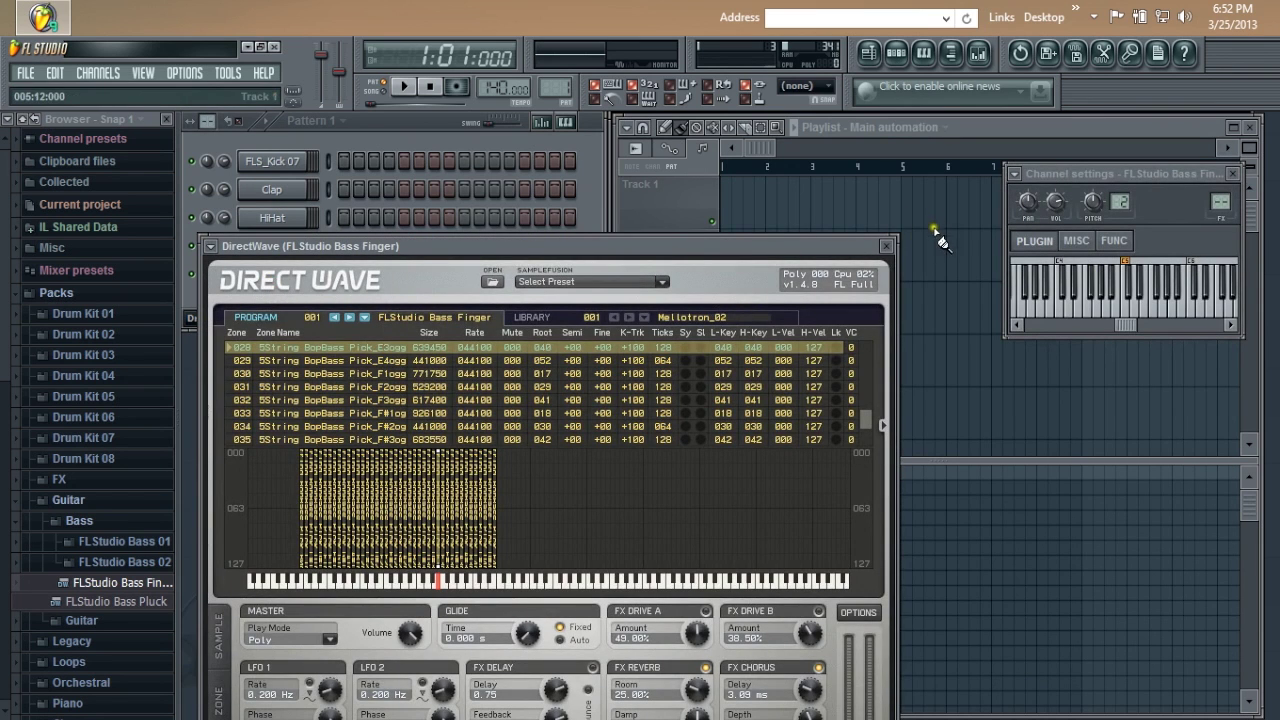
pyautogui.click(883, 247)
pyautogui.rightClick(262, 272)
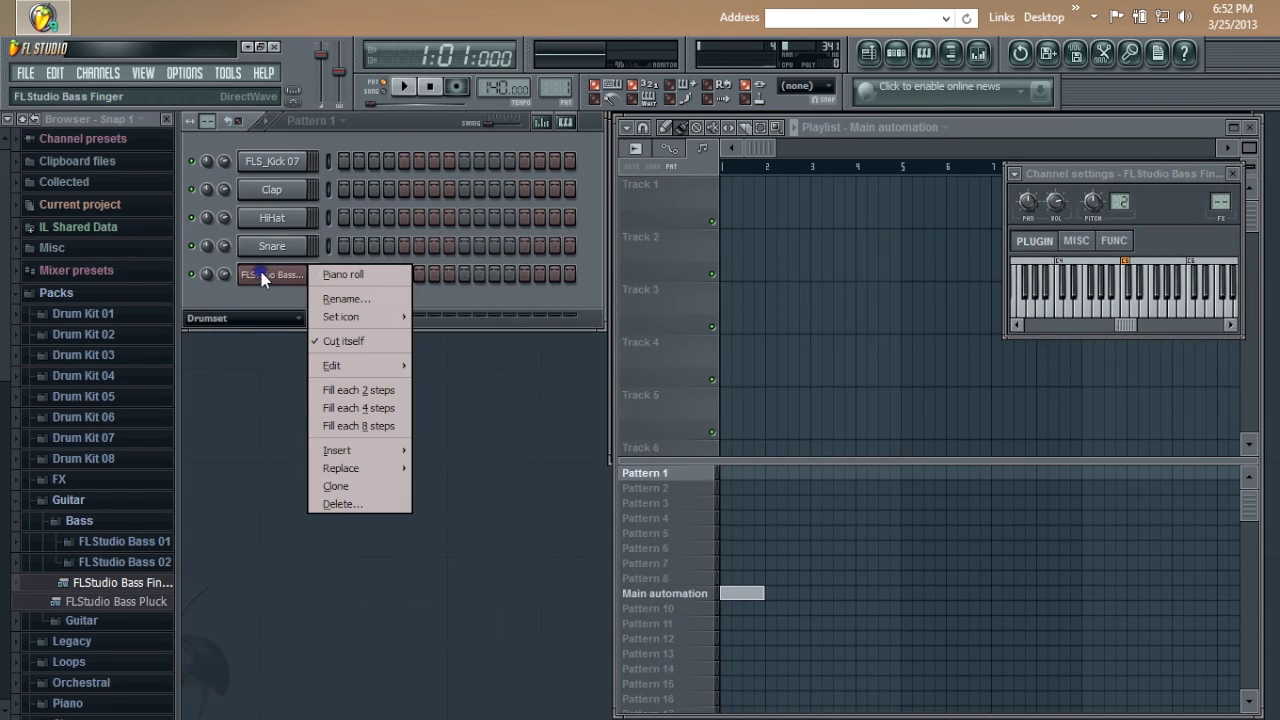
pyautogui.click(335, 510)
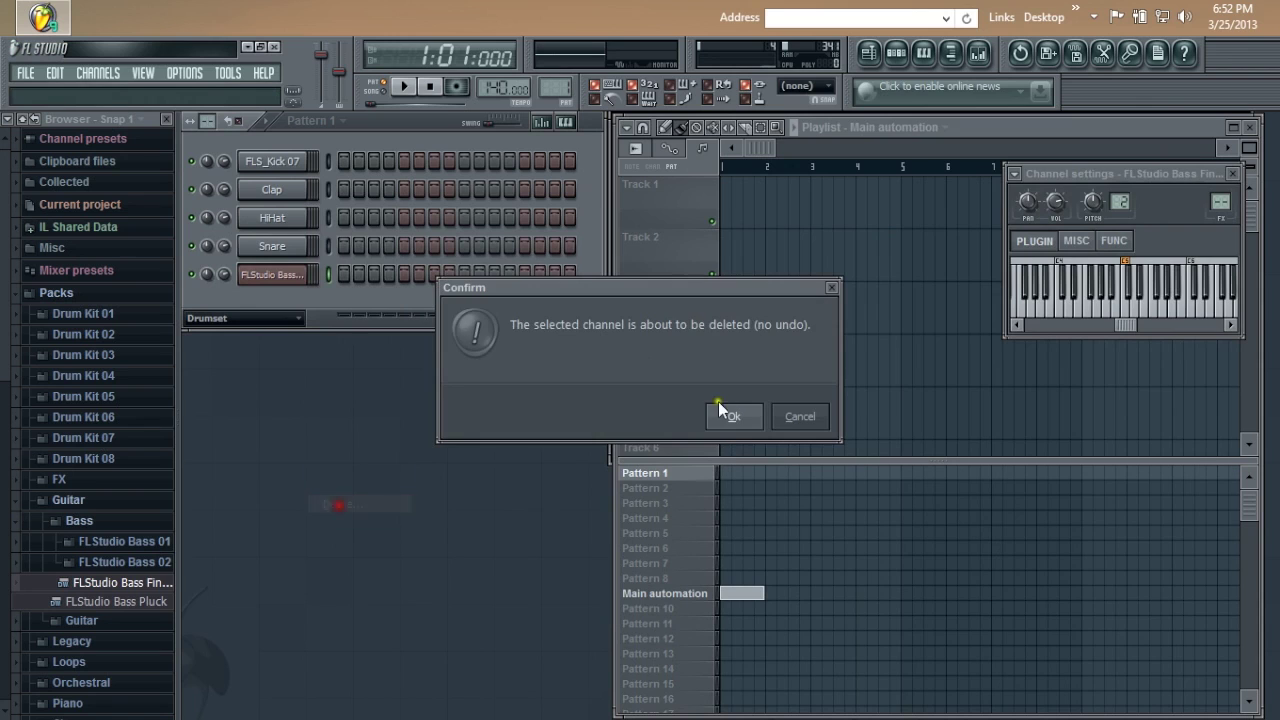
pyautogui.click(745, 421)
# Switch the channel display filter to Unsorted and add FLStudio Bass Finger from the Guitar pack's Bass folder as a new channel.
pyautogui.click(246, 289)
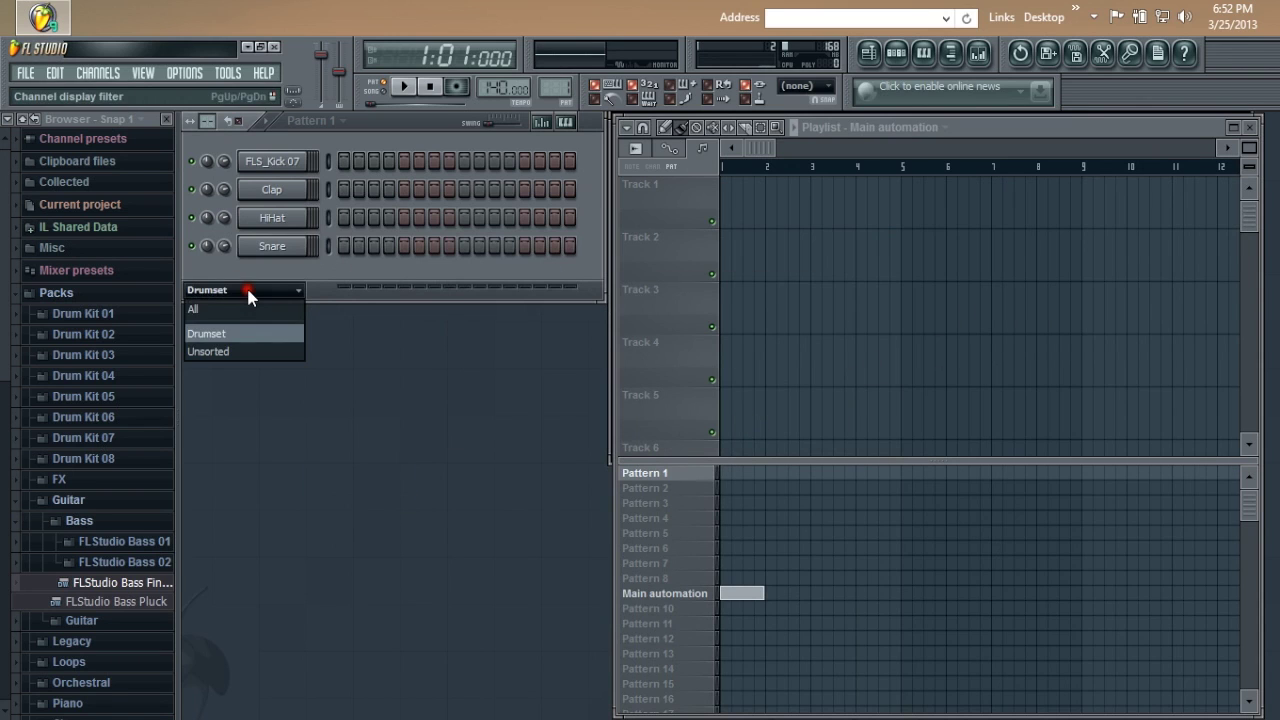
pyautogui.click(276, 349)
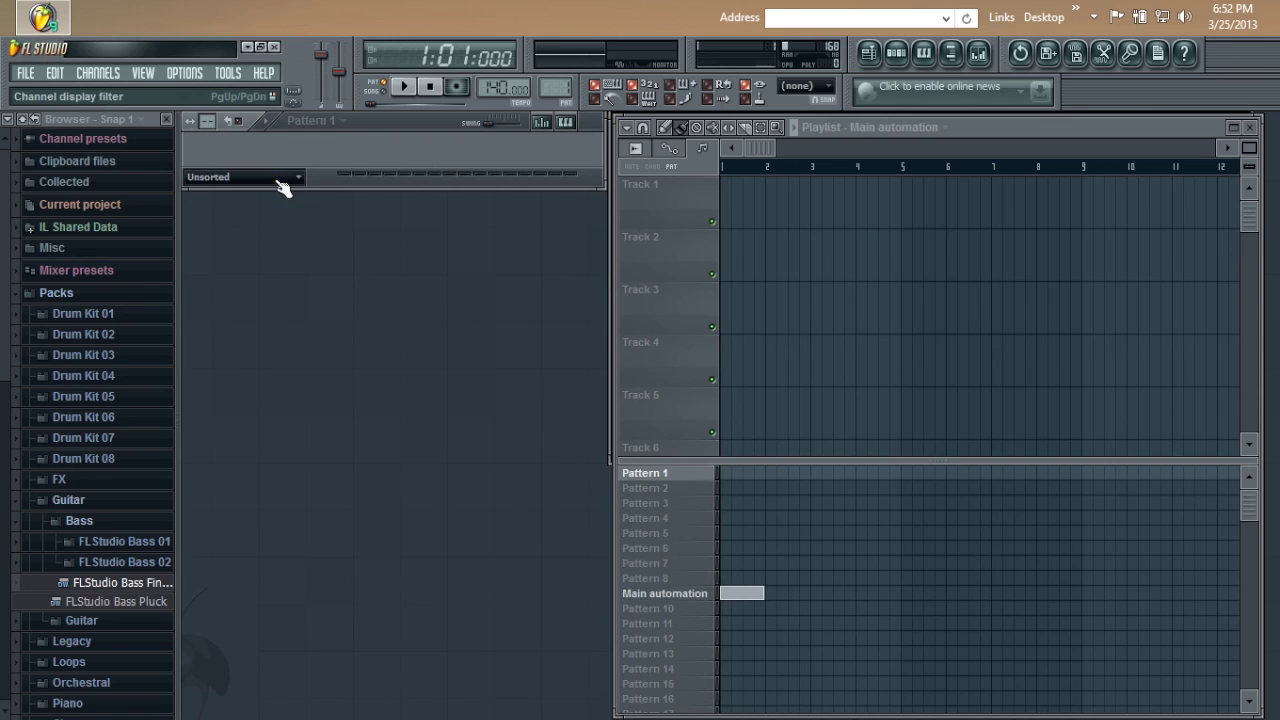
pyautogui.rightClick(90, 580)
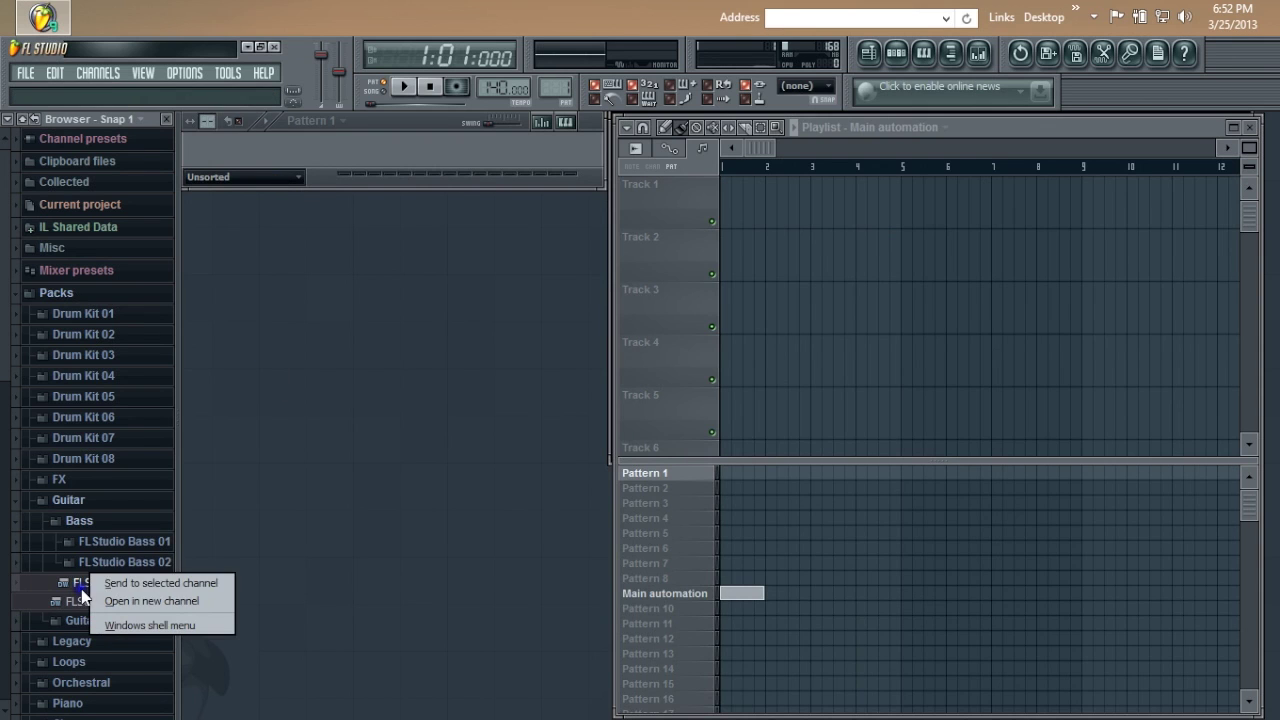
pyautogui.click(192, 601)
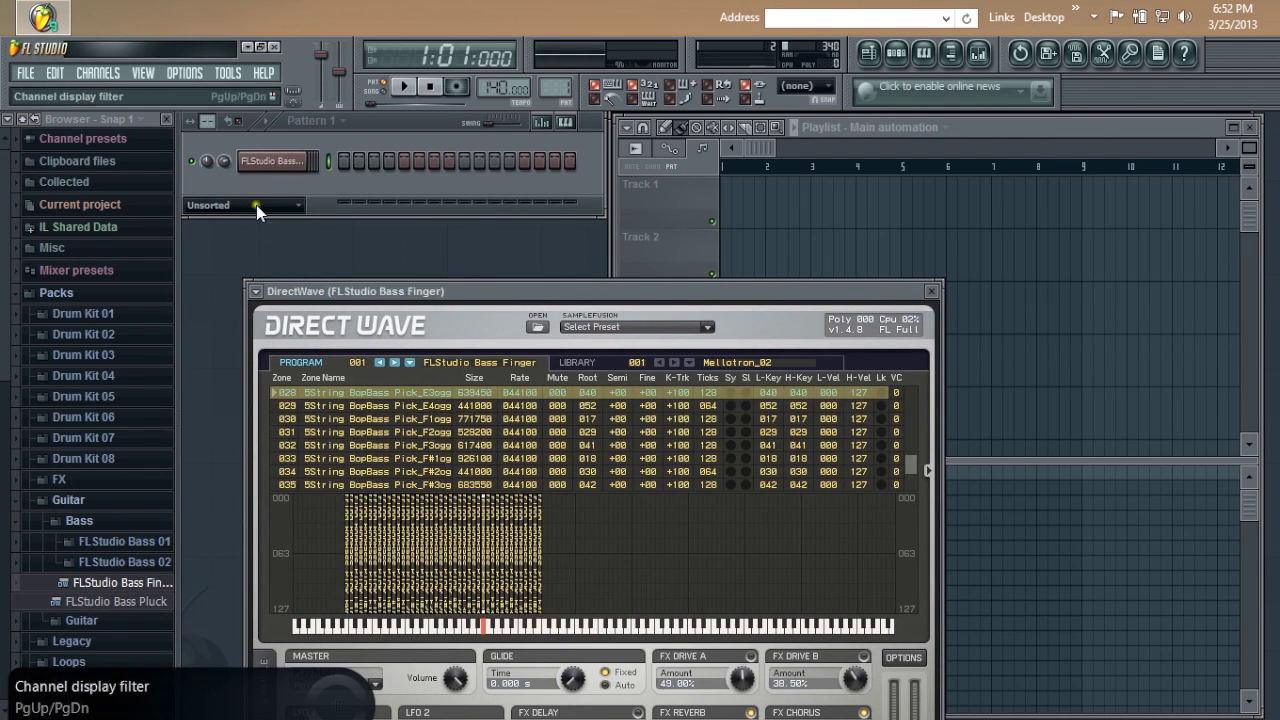
# Group the FLStudio Bass Finger channel under the filter group name Bass and close the DirectWave window.
pyautogui.click(286, 244)
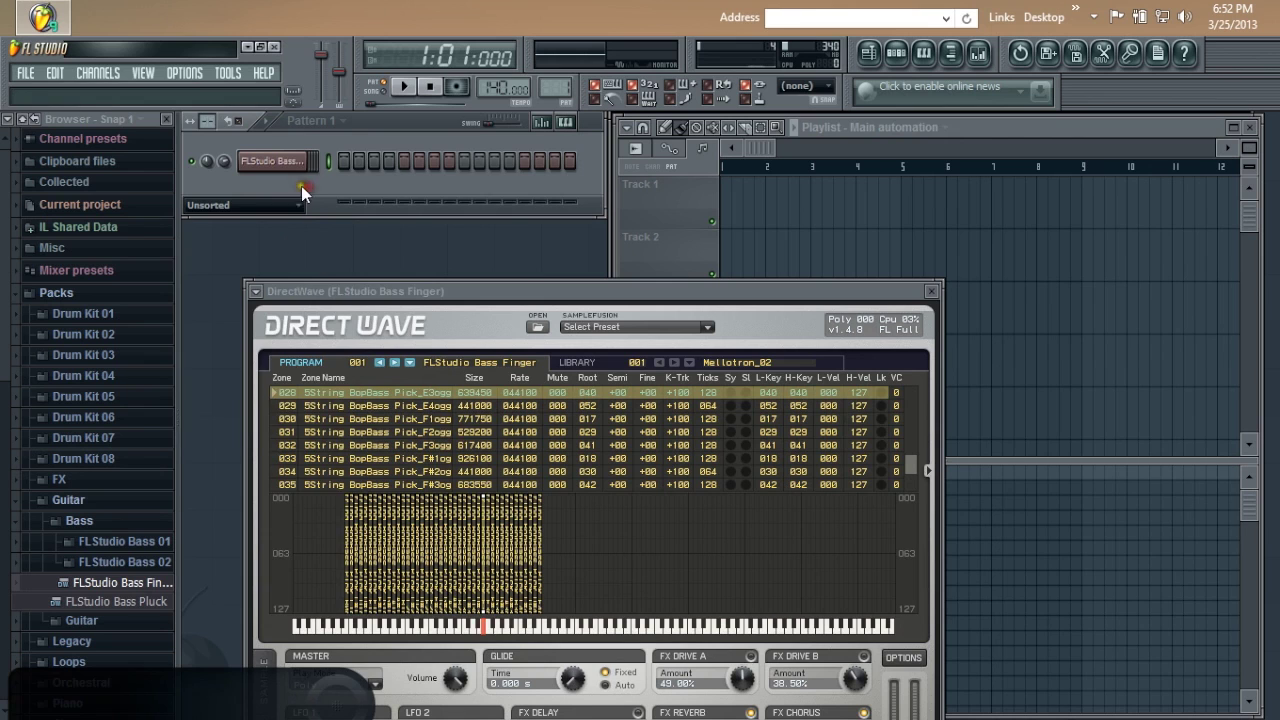
pyautogui.click(145, 78)
pyautogui.moveTo(111, 76)
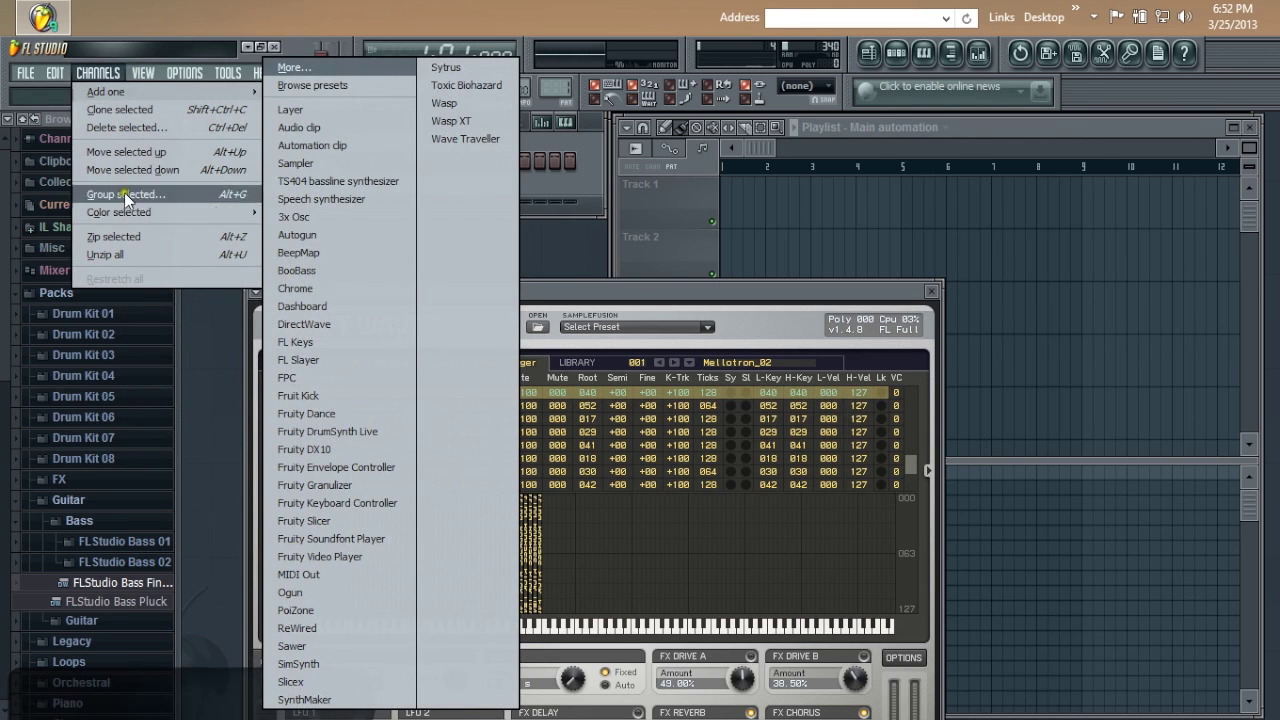
pyautogui.click(149, 197)
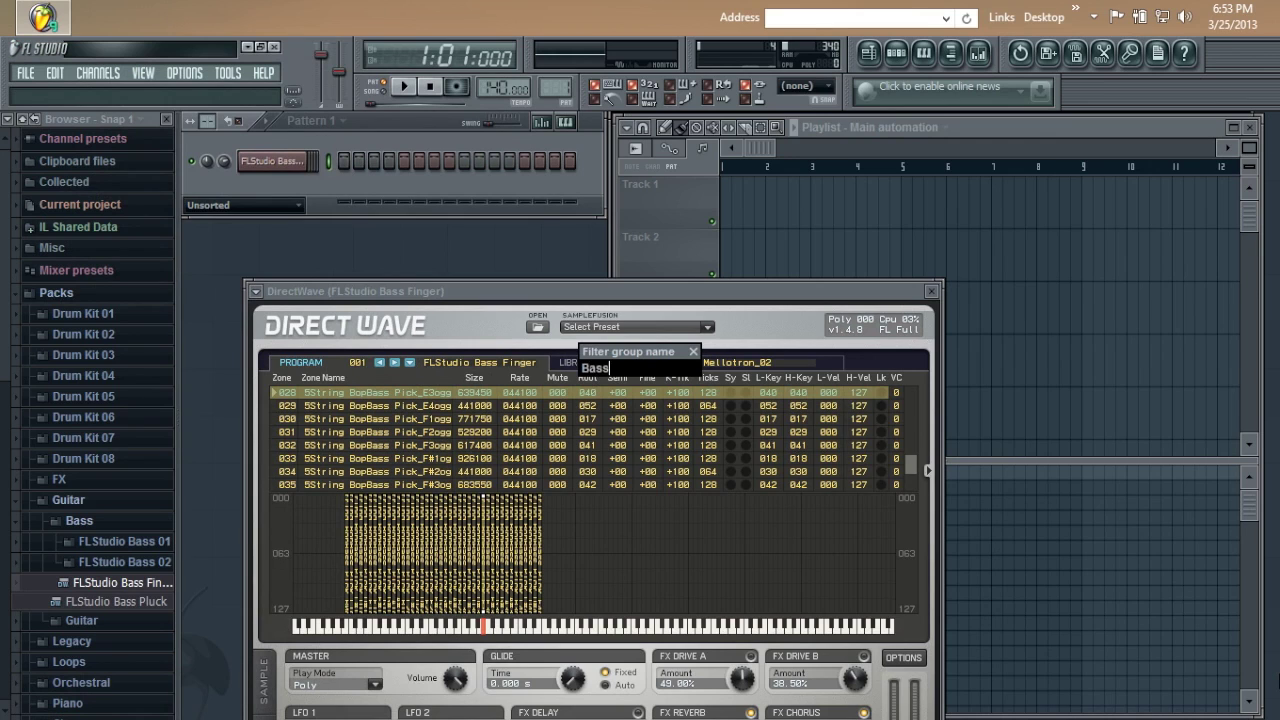
pyautogui.press('Return')
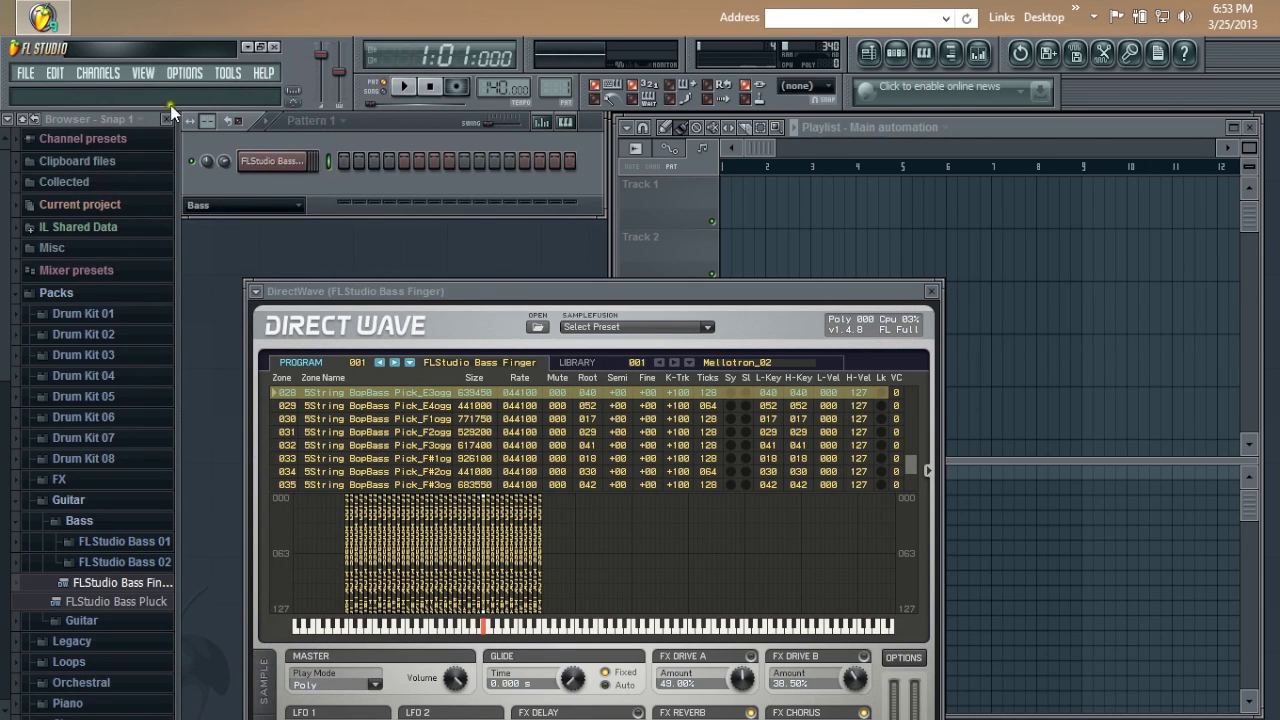
pyautogui.click(931, 291)
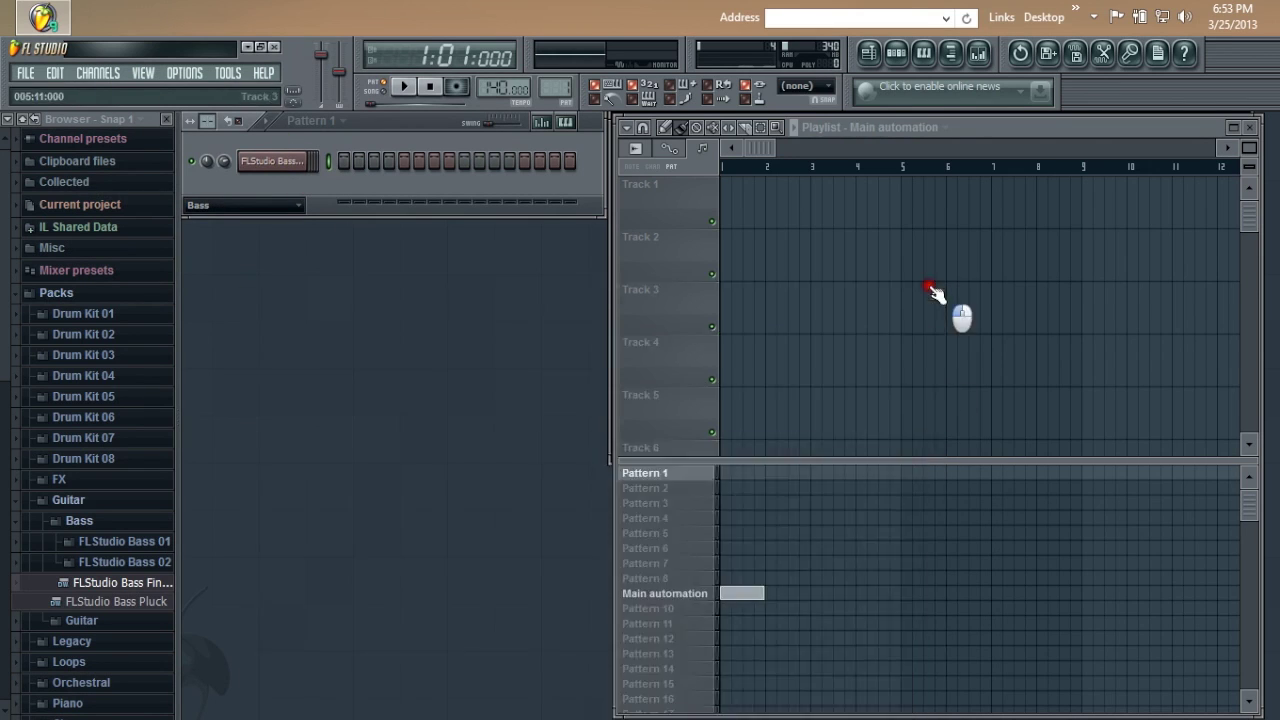
# Switch the channel display filter to Drumset, back to Bass, and finally to All.
pyautogui.click(224, 208)
pyautogui.click(231, 266)
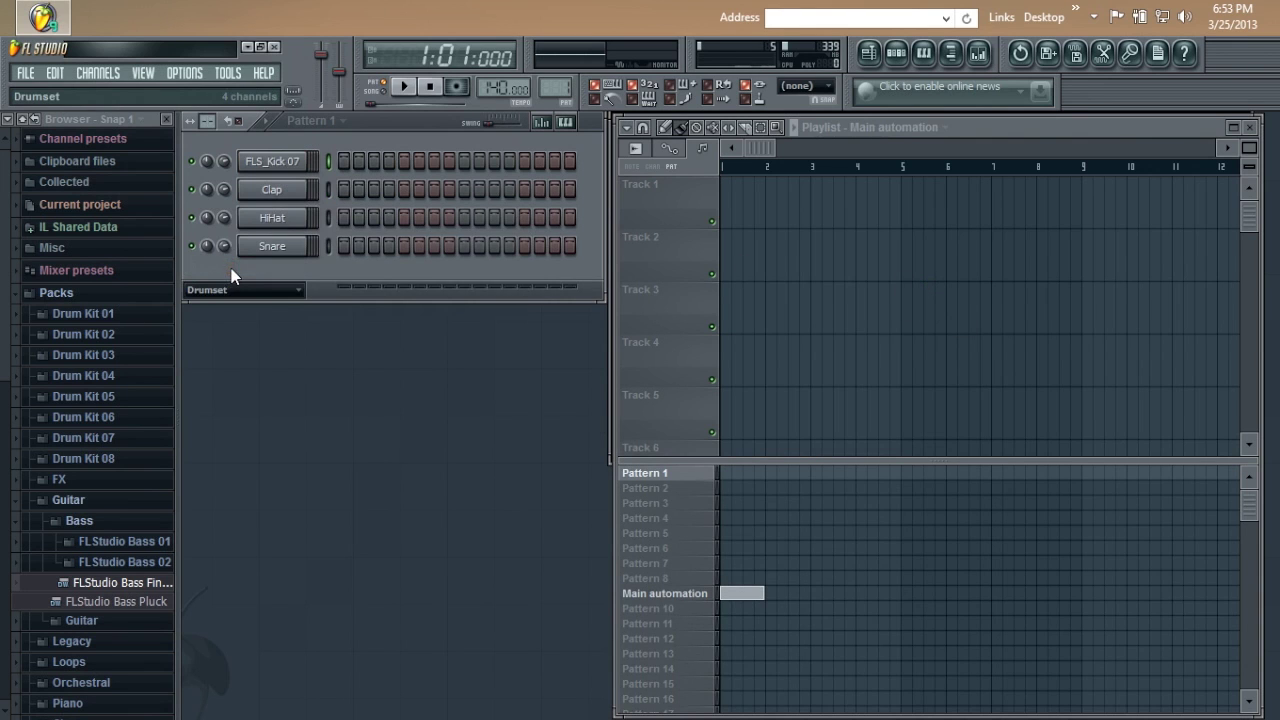
pyautogui.click(233, 290)
pyautogui.click(214, 351)
pyautogui.click(257, 289)
pyautogui.click(232, 334)
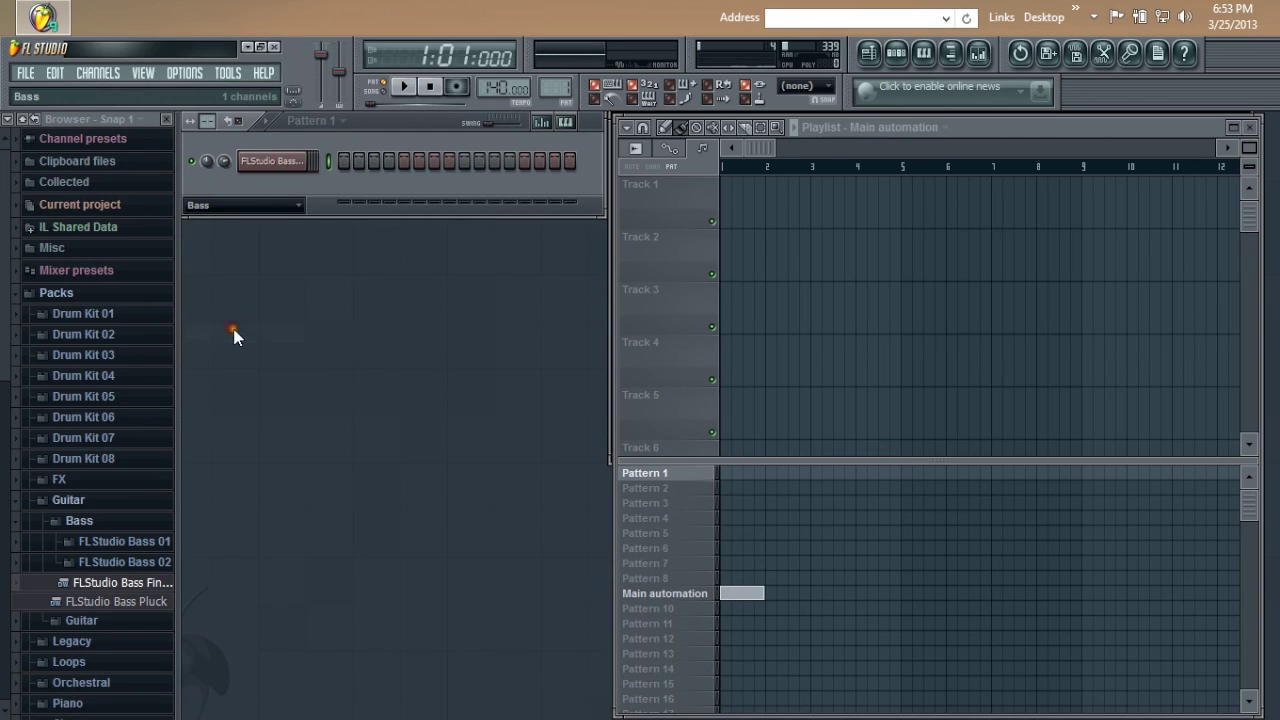
pyautogui.click(294, 207)
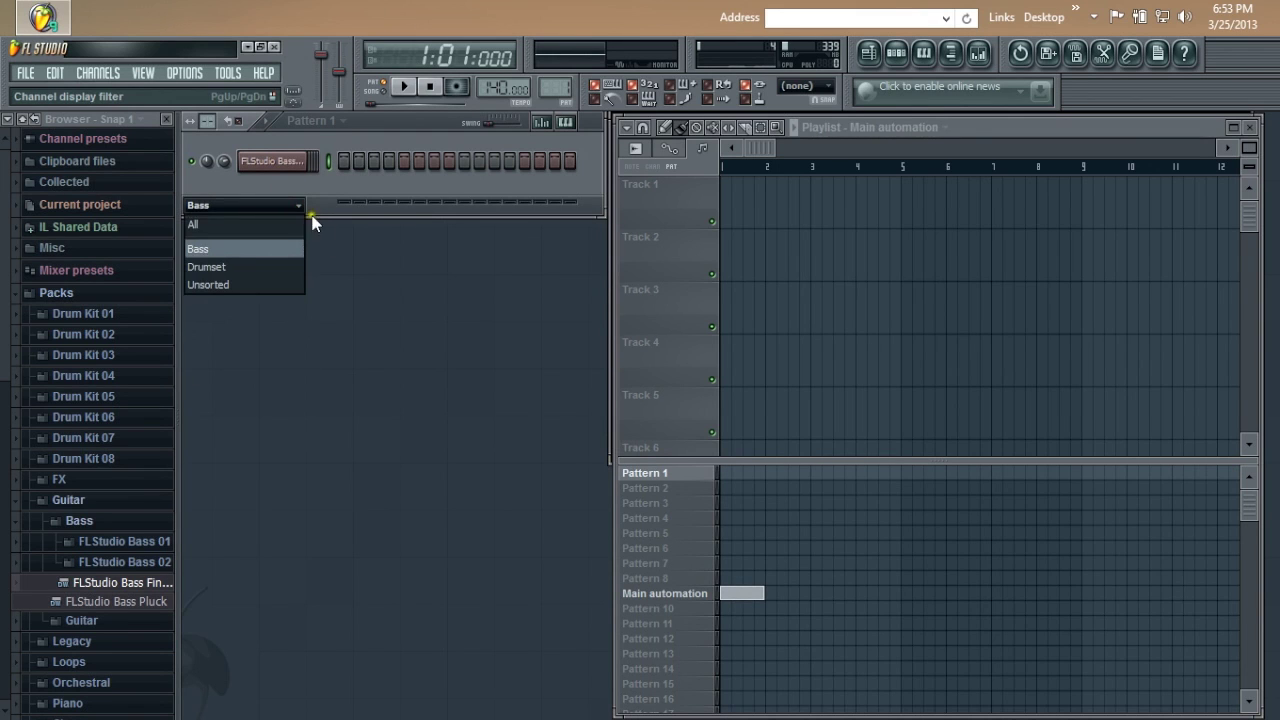
pyautogui.click(278, 223)
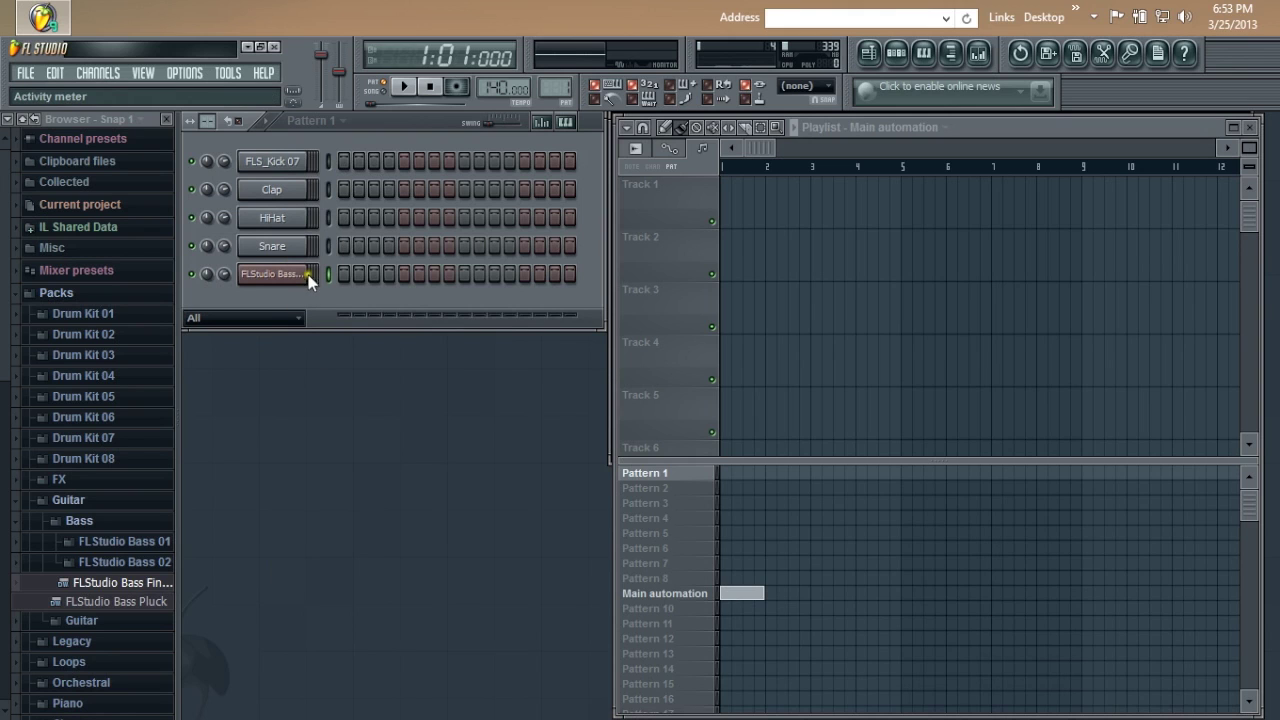
# Collapse the Bass, Guitar and Packs folders in the browser.
pyautogui.click(127, 522)
pyautogui.click(108, 500)
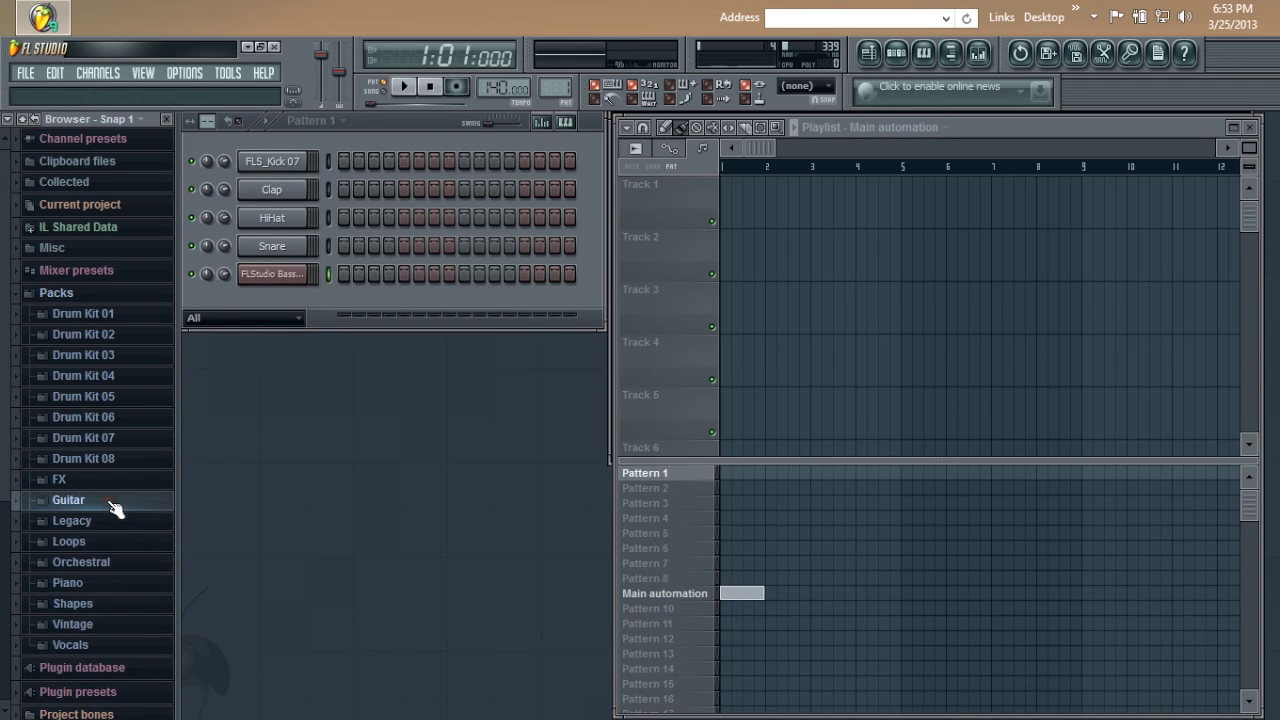
pyautogui.click(106, 294)
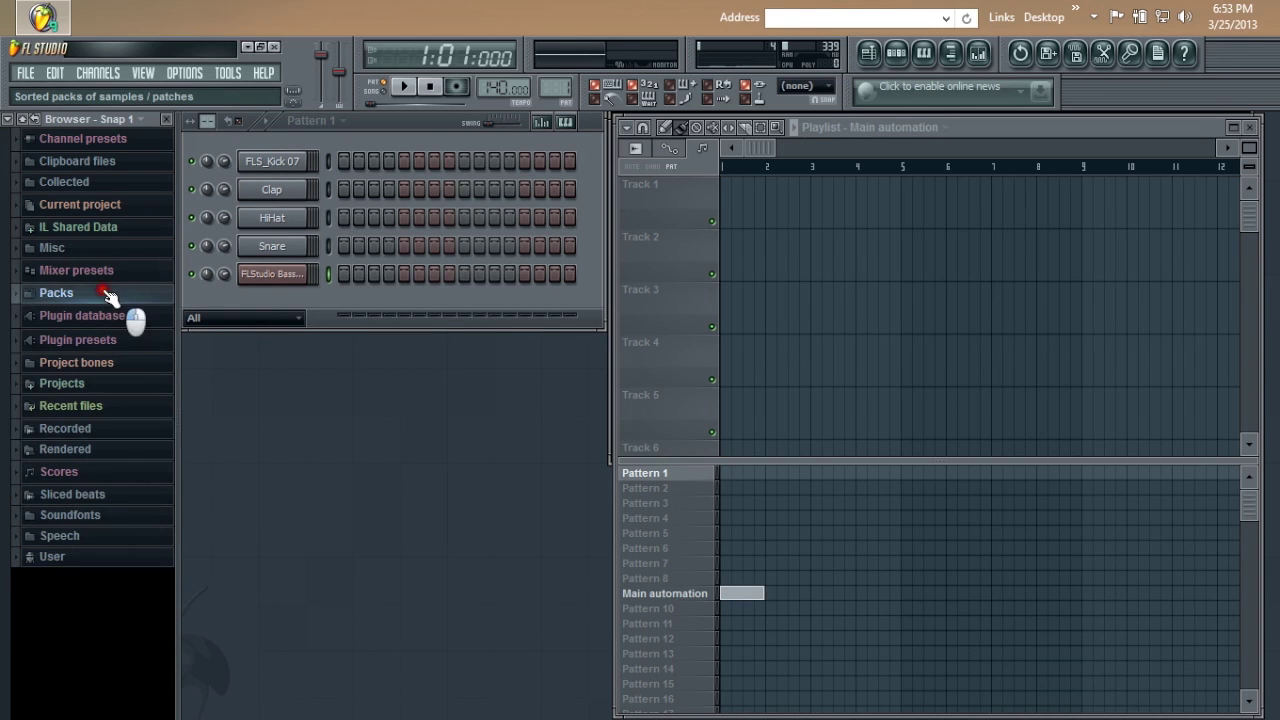
# Open the plugin picker, look through its generator and effect categories such as Sampler, Visual, Misc, Filter and Synthesizer, and close it.
pyautogui.click(145, 74)
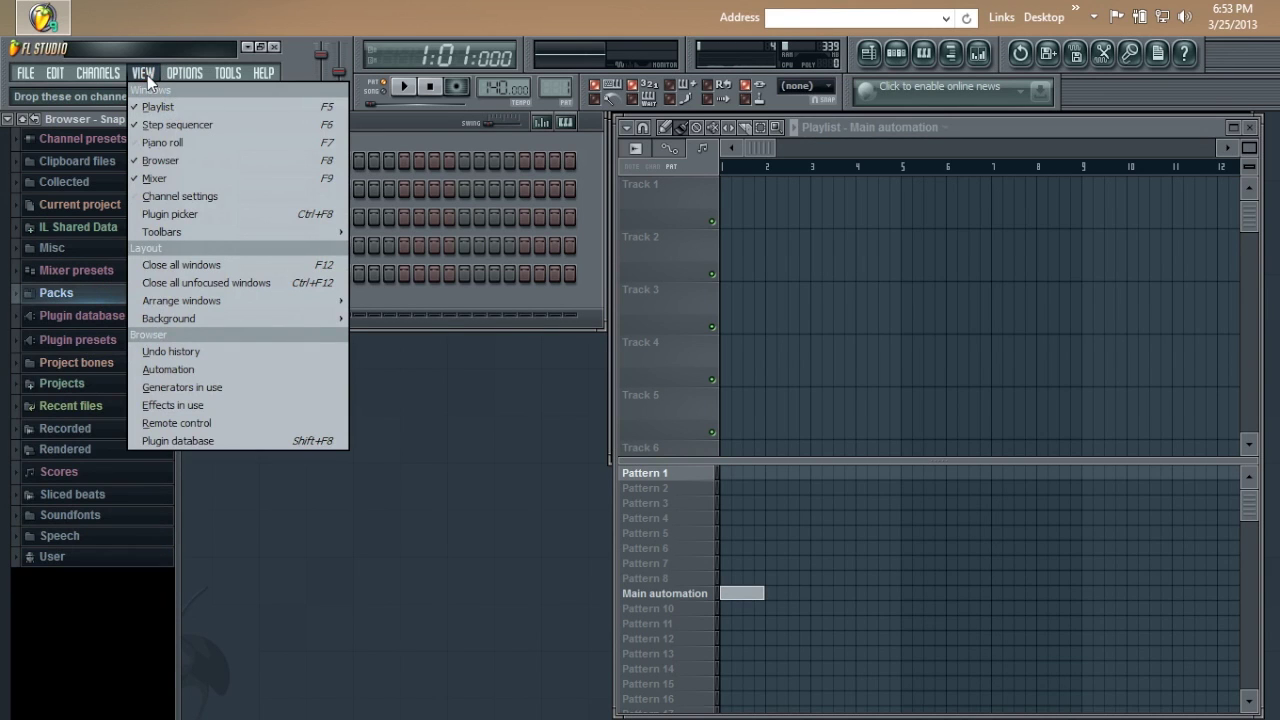
pyautogui.moveTo(327, 304)
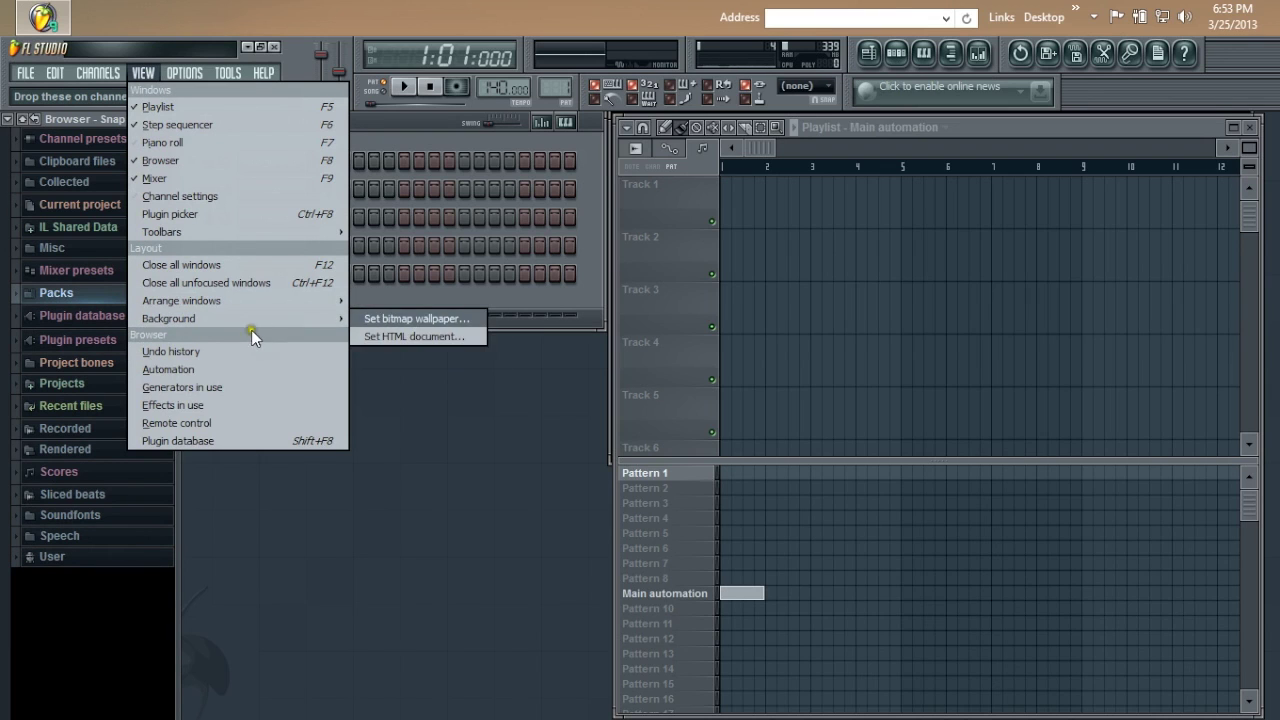
pyautogui.moveTo(193, 317)
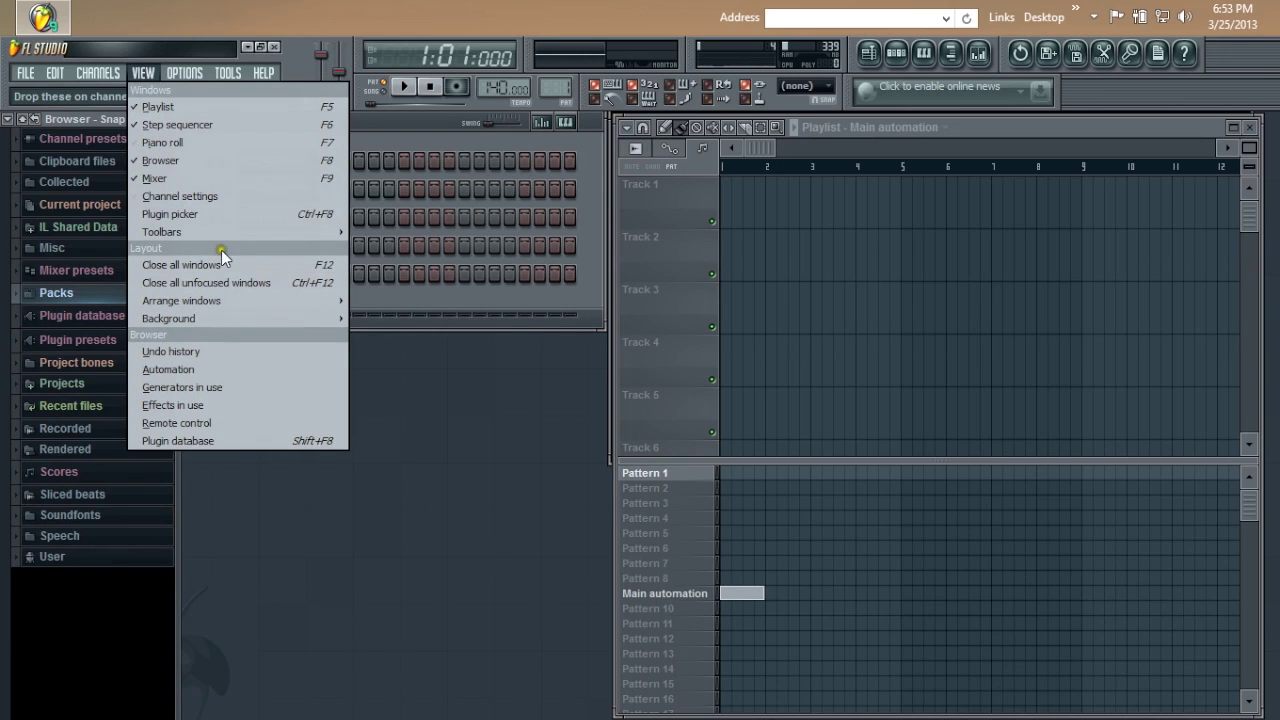
pyautogui.click(221, 215)
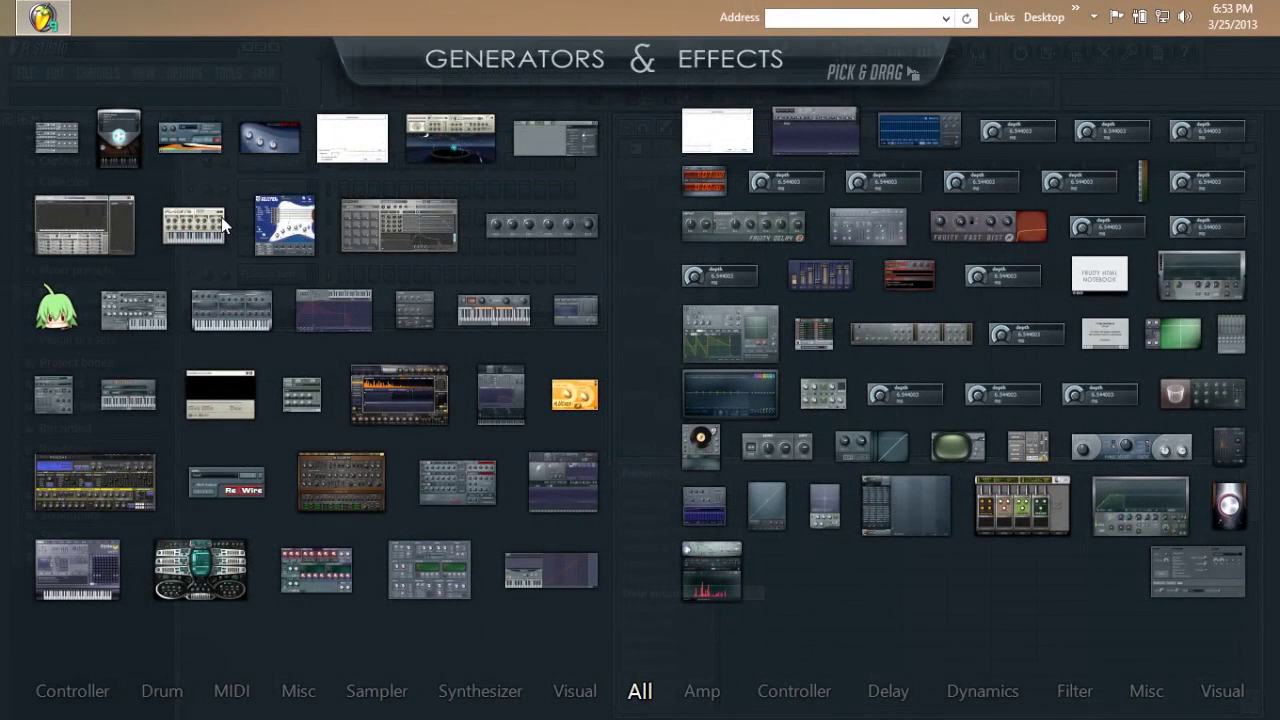
pyautogui.moveTo(252, 560)
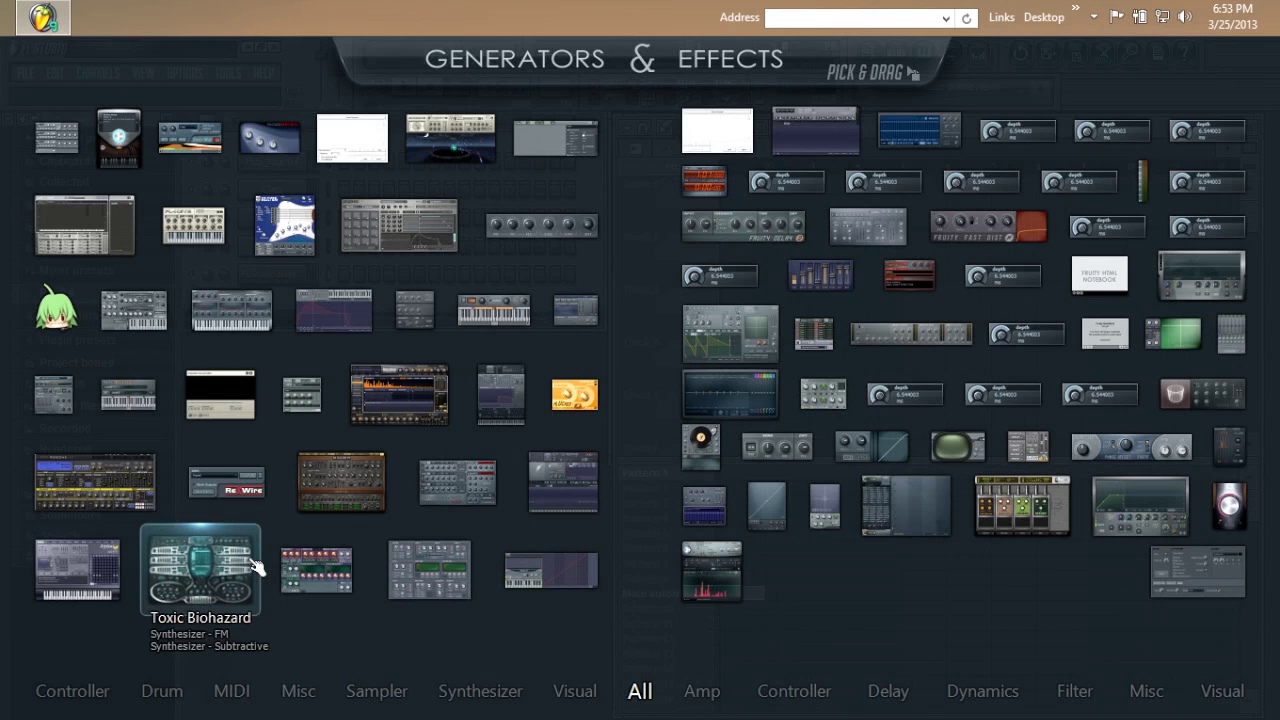
pyautogui.moveTo(376, 691)
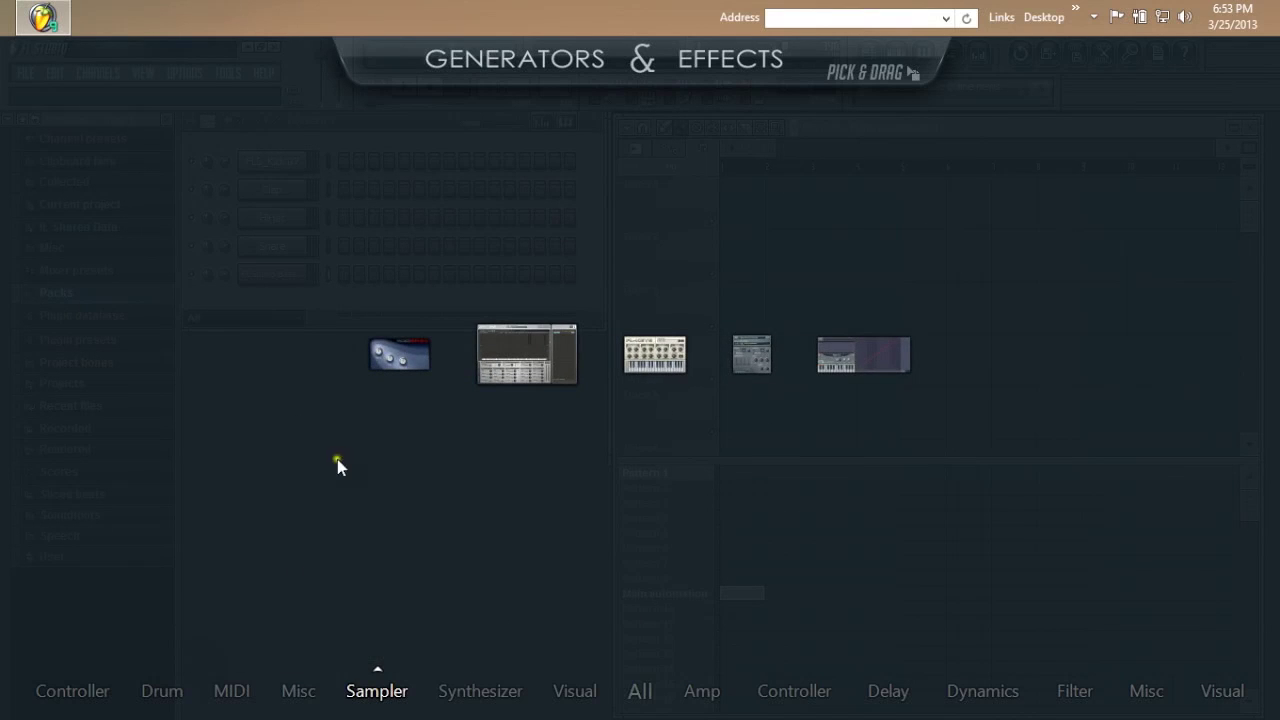
pyautogui.moveTo(47, 706)
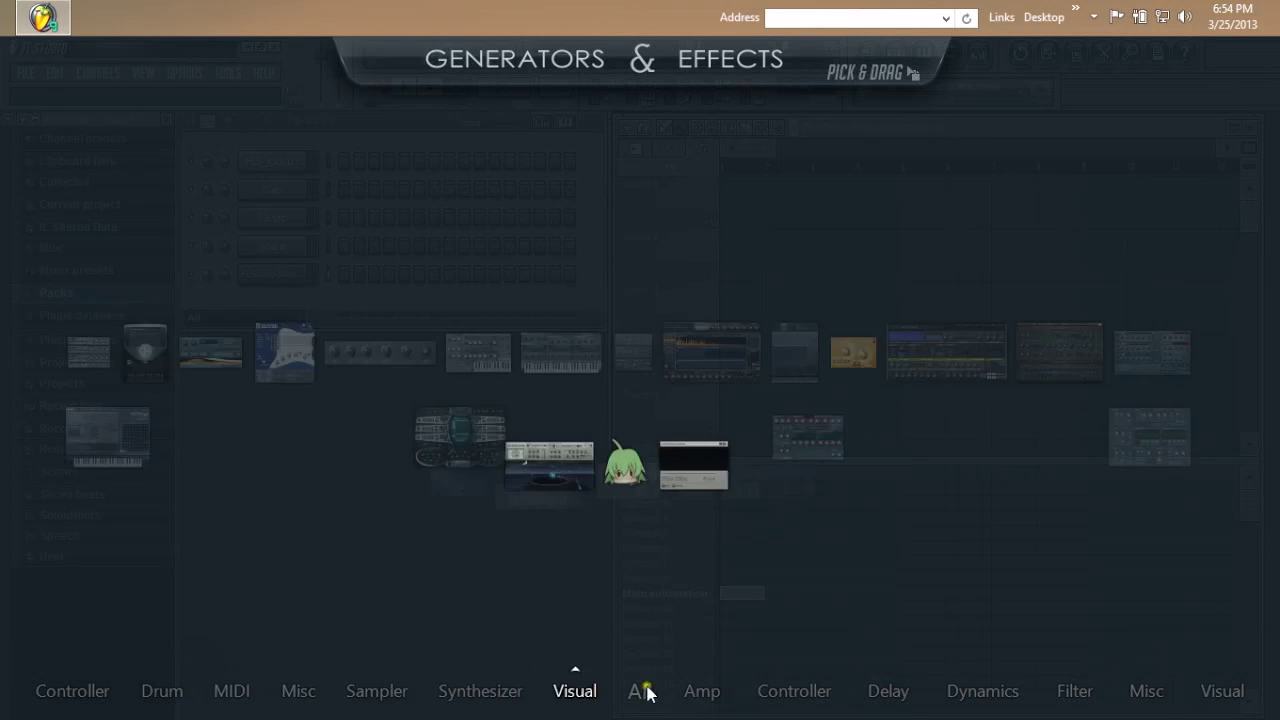
pyautogui.moveTo(1233, 694)
pyautogui.moveTo(1137, 696)
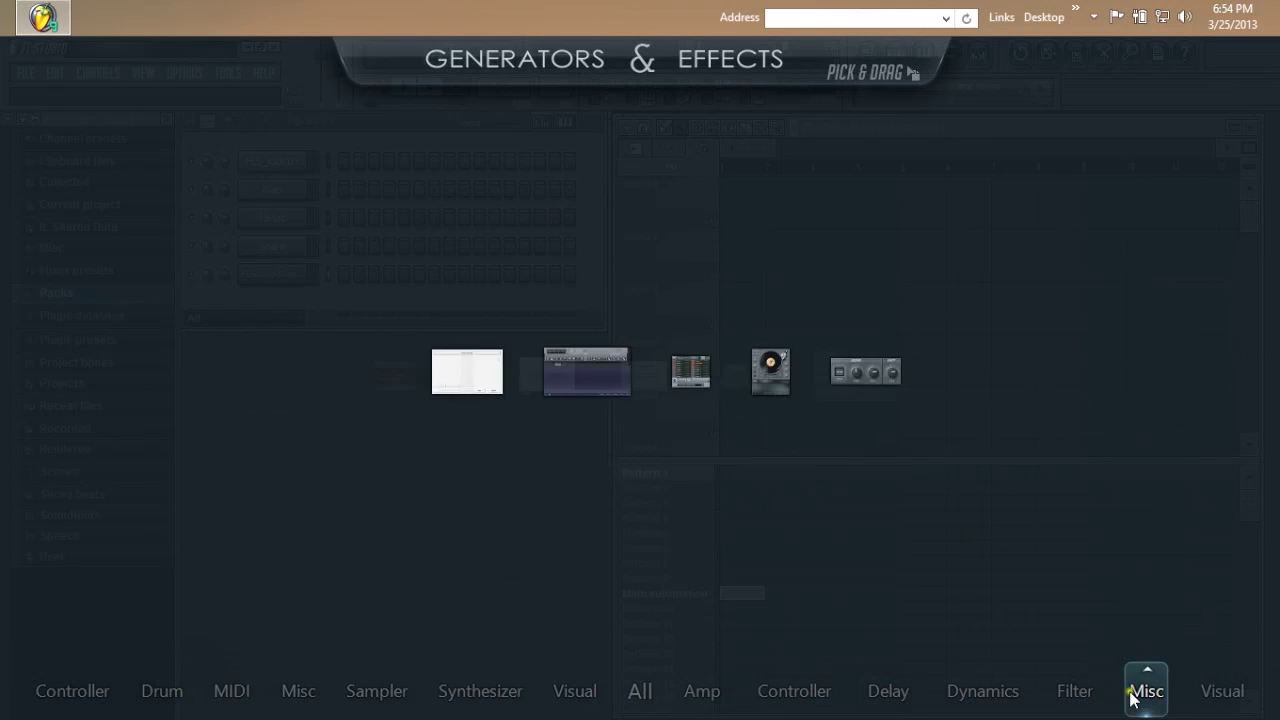
pyautogui.moveTo(1075, 691)
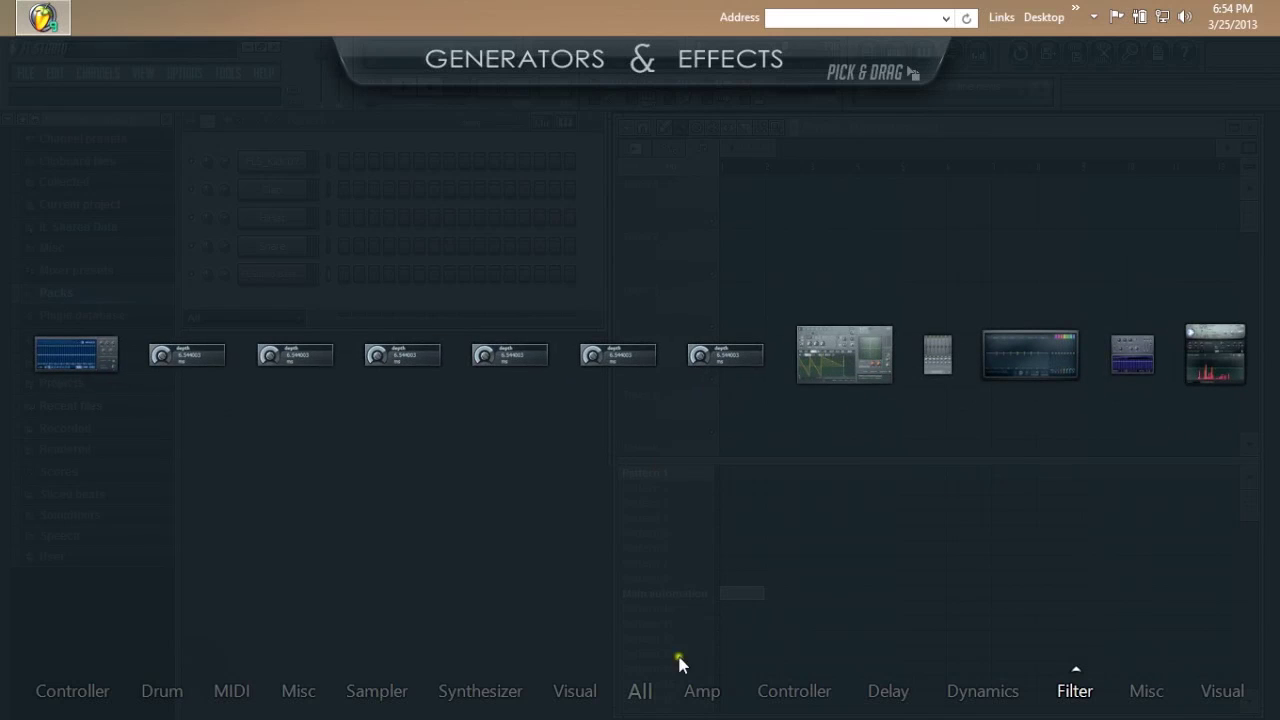
pyautogui.moveTo(640, 690)
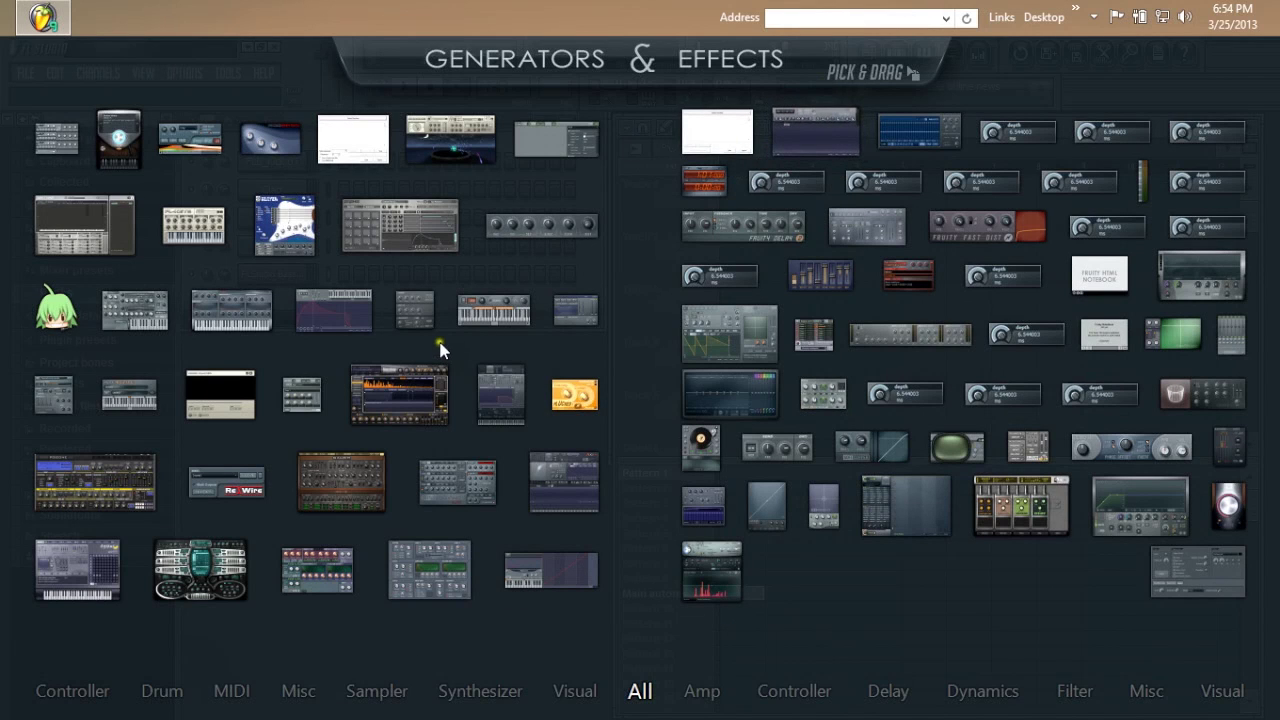
pyautogui.moveTo(480, 688)
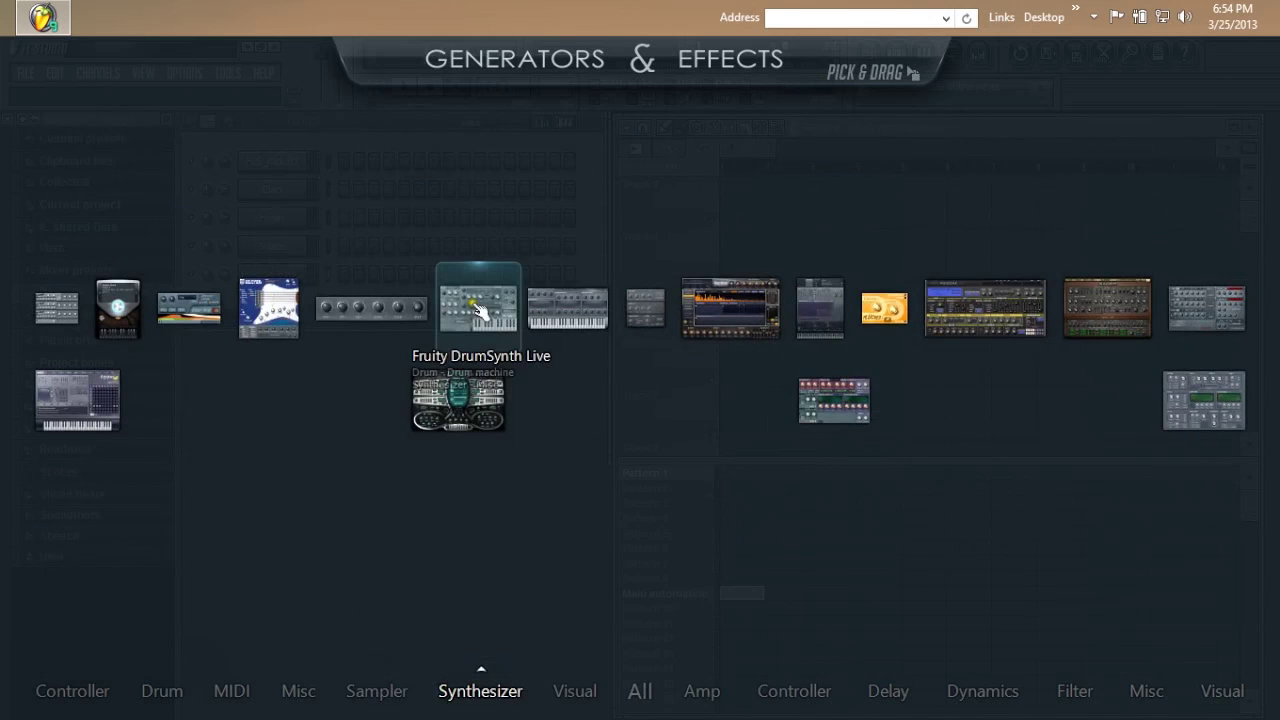
pyautogui.click(455, 406)
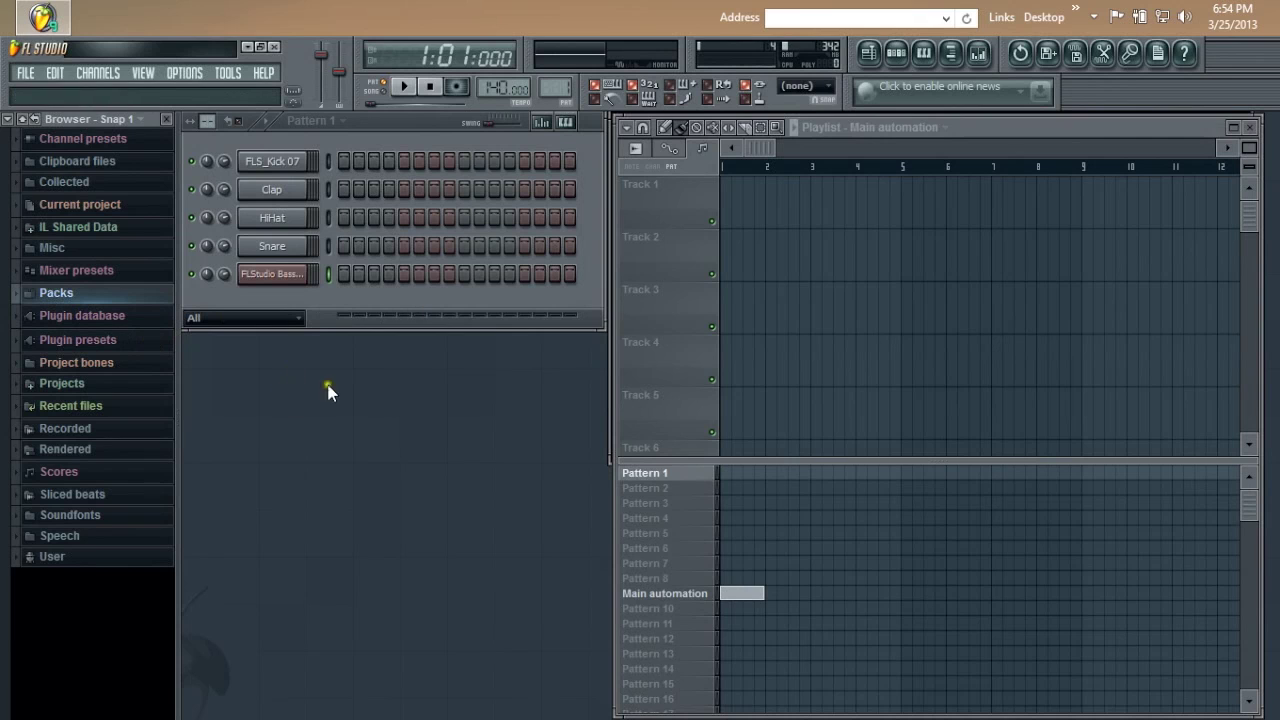
# Expand the Plugin database and its Generators folder in the browser.
pyautogui.click(146, 74)
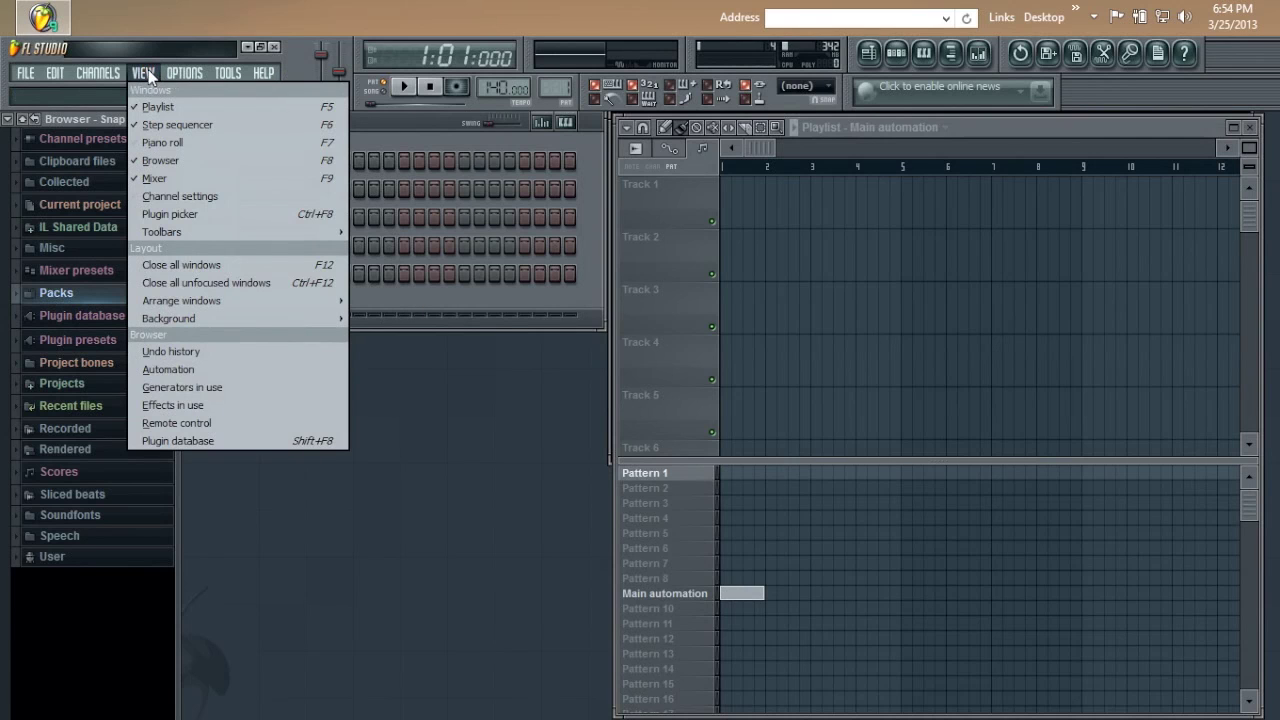
pyautogui.click(148, 74)
pyautogui.click(116, 320)
pyautogui.click(118, 320)
pyautogui.click(118, 320)
pyautogui.click(121, 358)
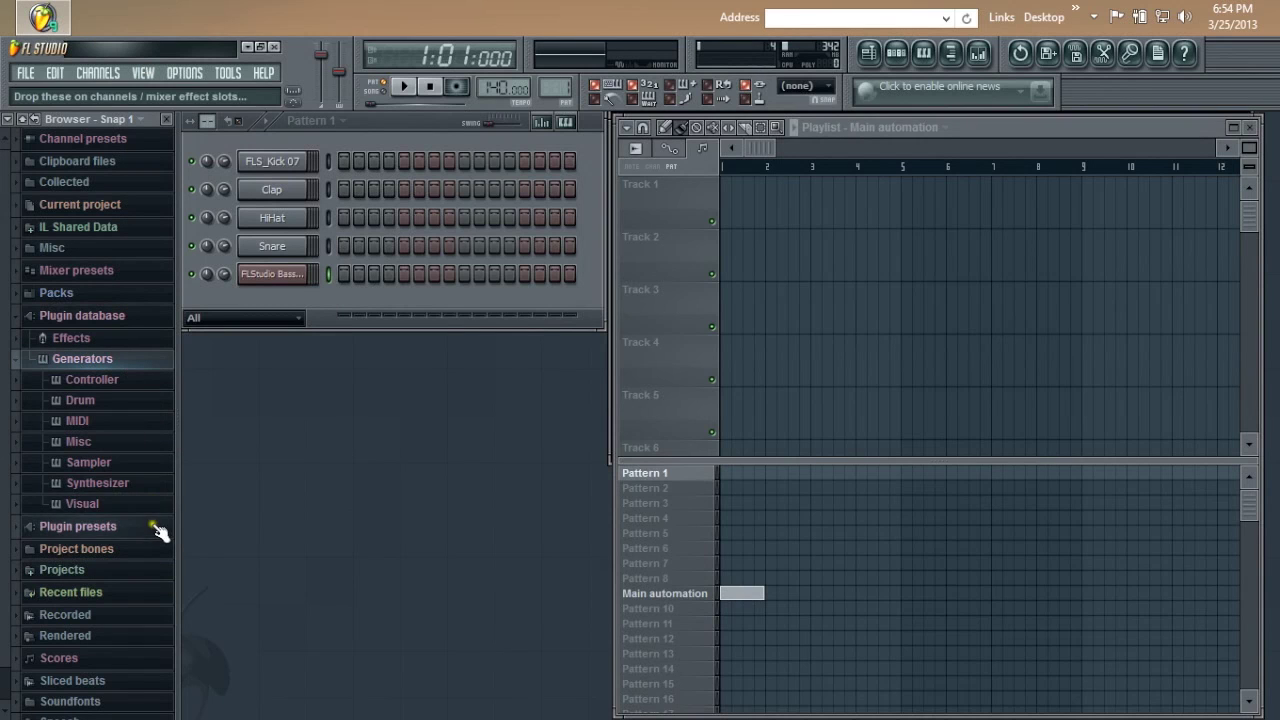
# Open the Subtractive folder under Synthesizer and look through its plugins from 3x Osc to Wasp.
pyautogui.click(100, 483)
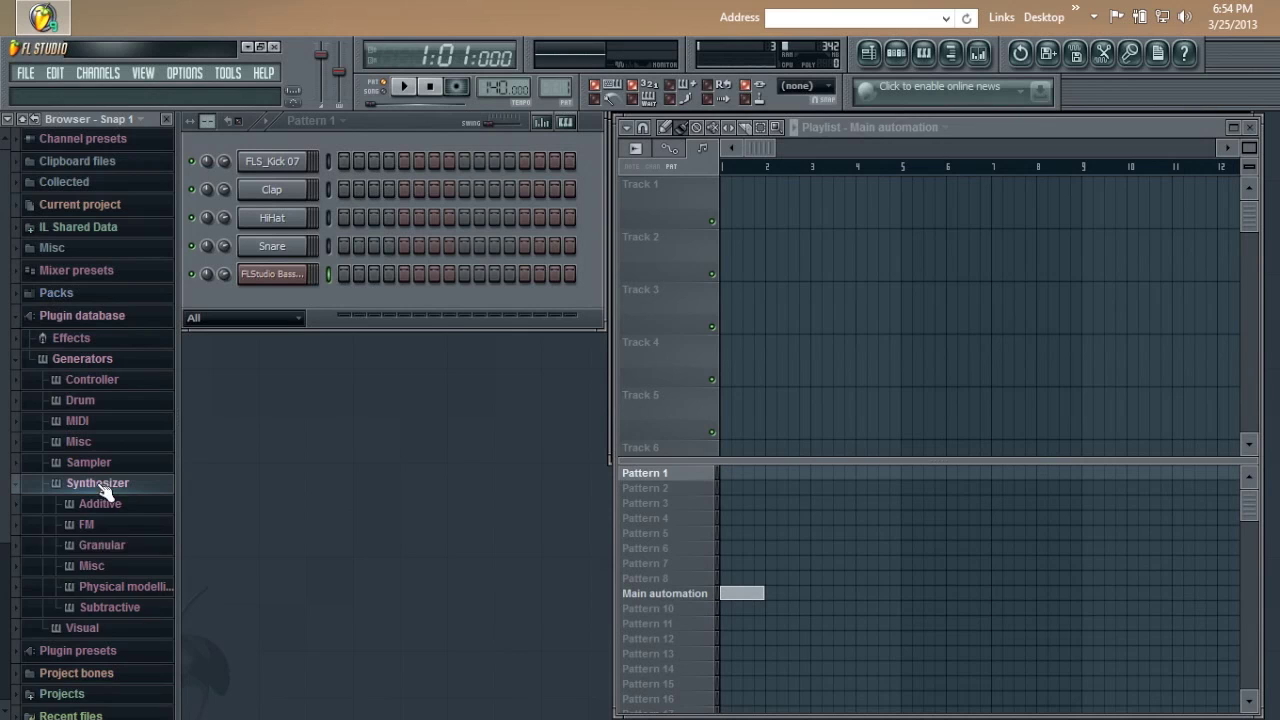
pyautogui.click(128, 609)
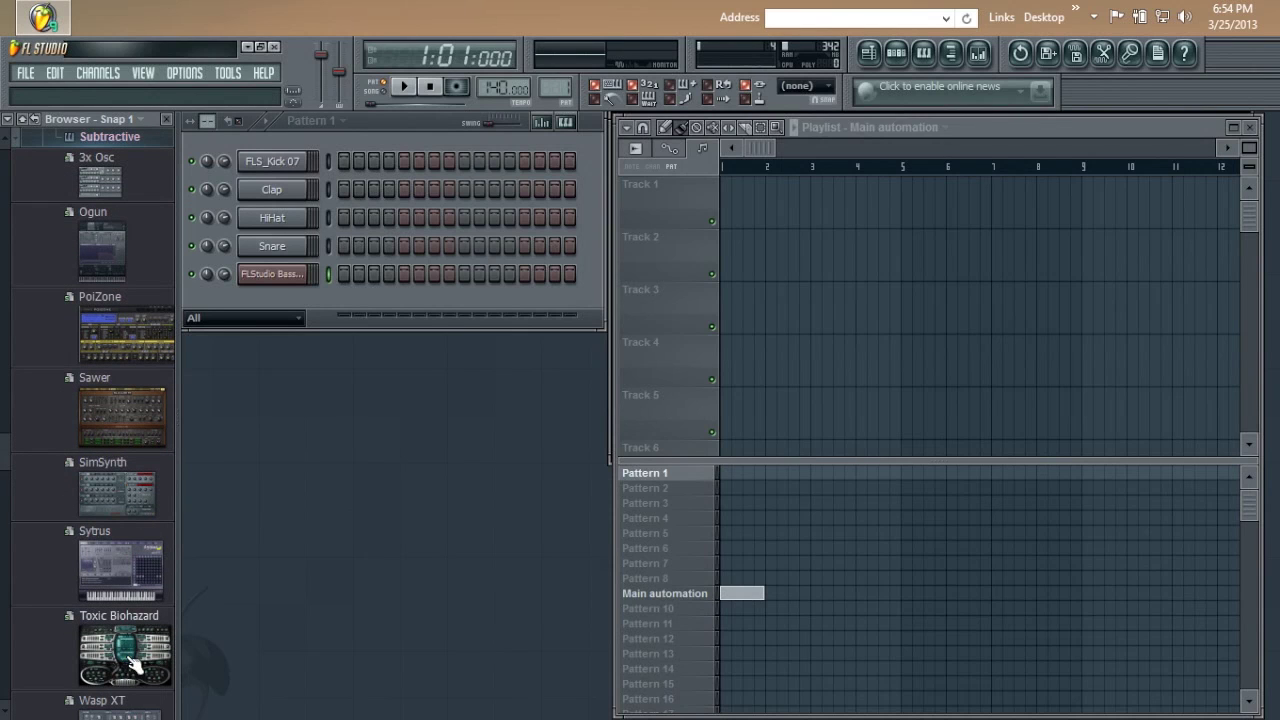
pyautogui.scroll(-4, 135, 665)
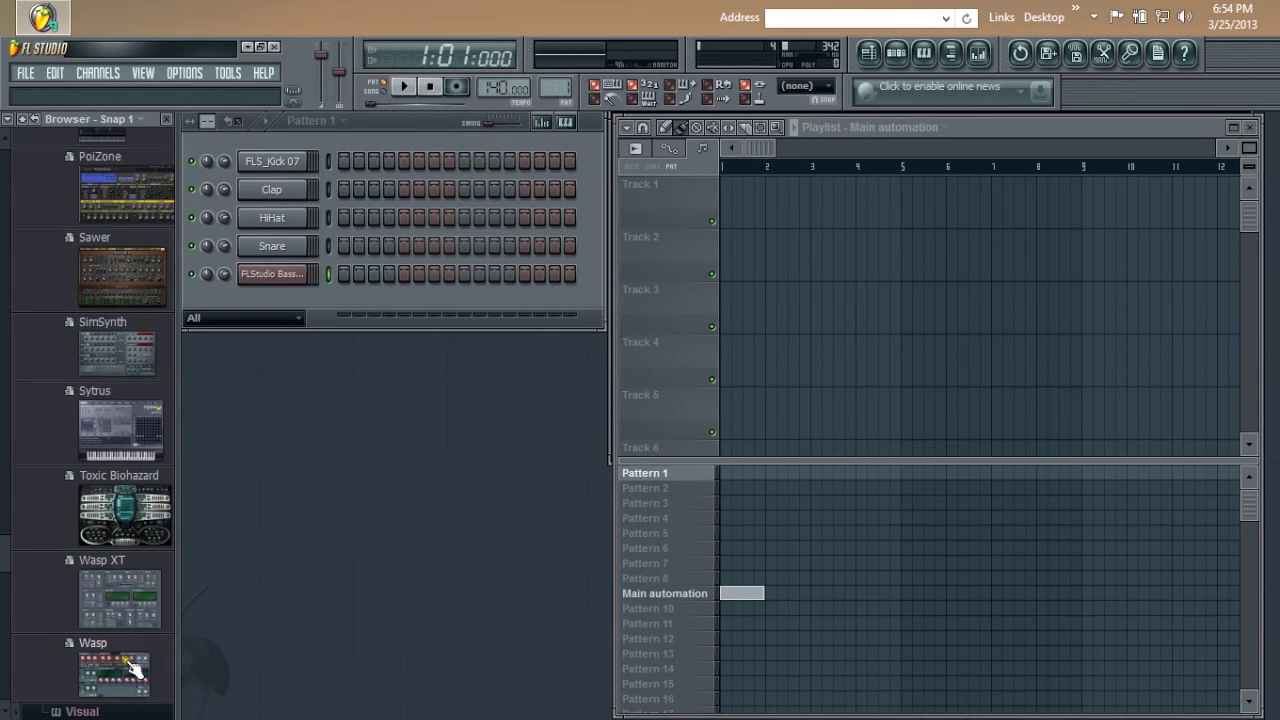
pyautogui.scroll(8, 138, 690)
pyautogui.scroll(2, 138, 690)
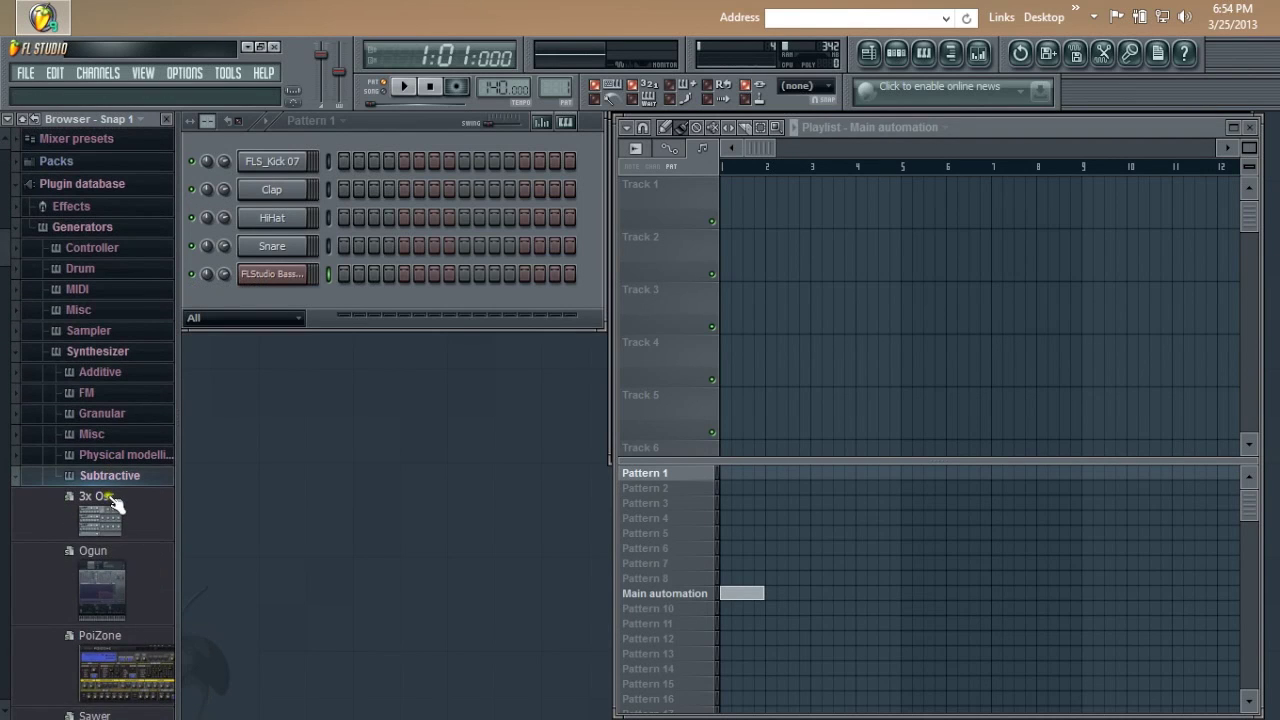
# Collapse the Subtractive and Synthesizer folders and expand Synthesizer again to show its subcategories.
pyautogui.click(105, 477)
pyautogui.click(125, 355)
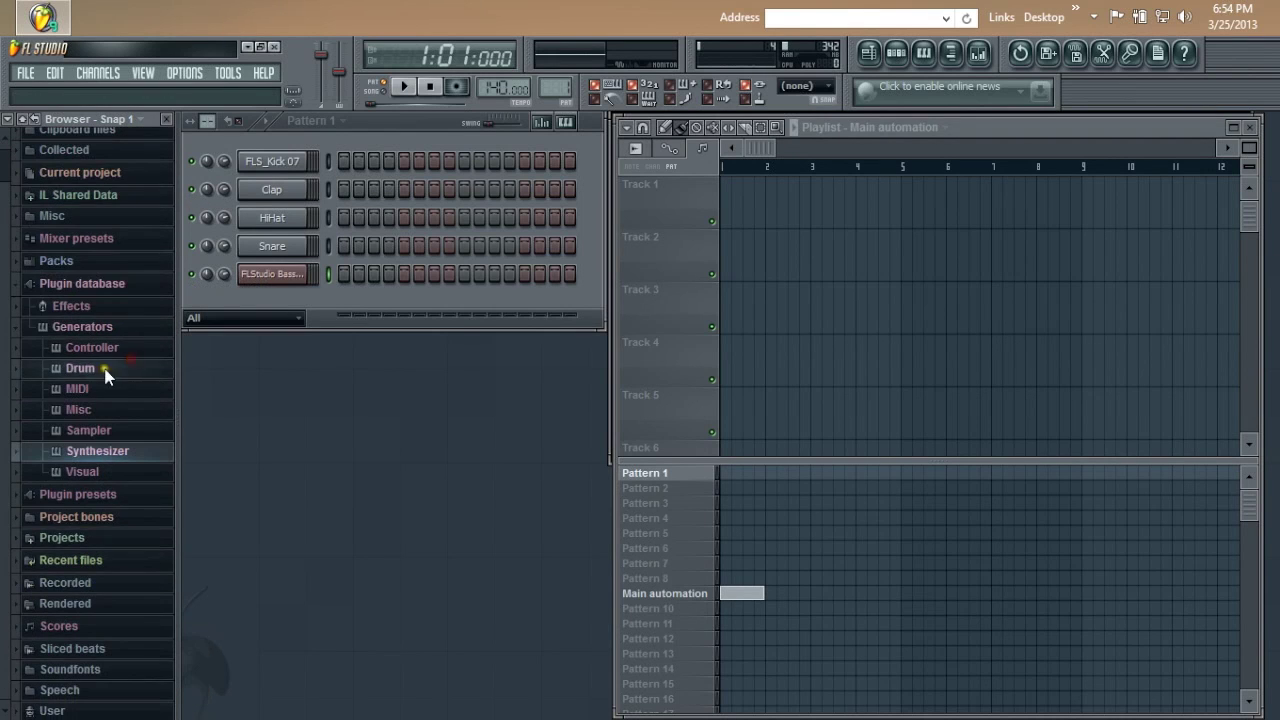
pyautogui.rightClick(104, 455)
pyautogui.click(72, 454)
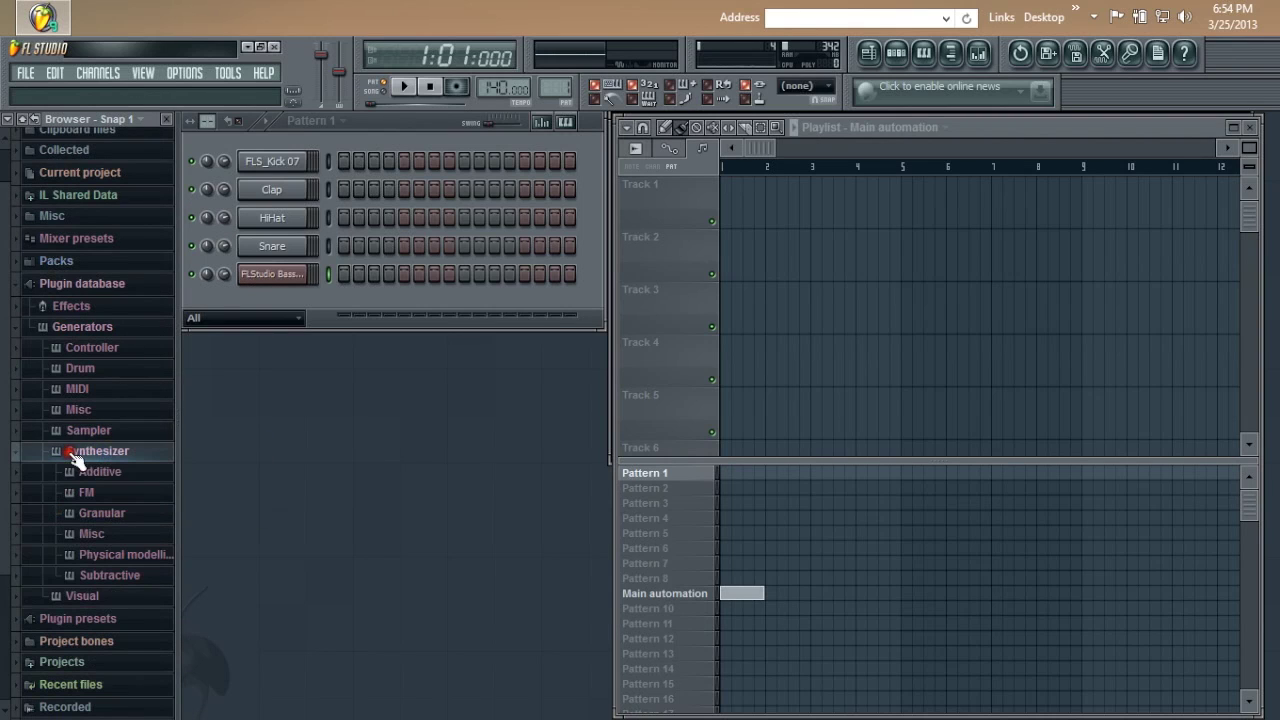
# Collapse the Generators folder and toggle the Plugin database folder to show only its Effects and Generators subfolders.
pyautogui.click(125, 331)
pyautogui.click(112, 316)
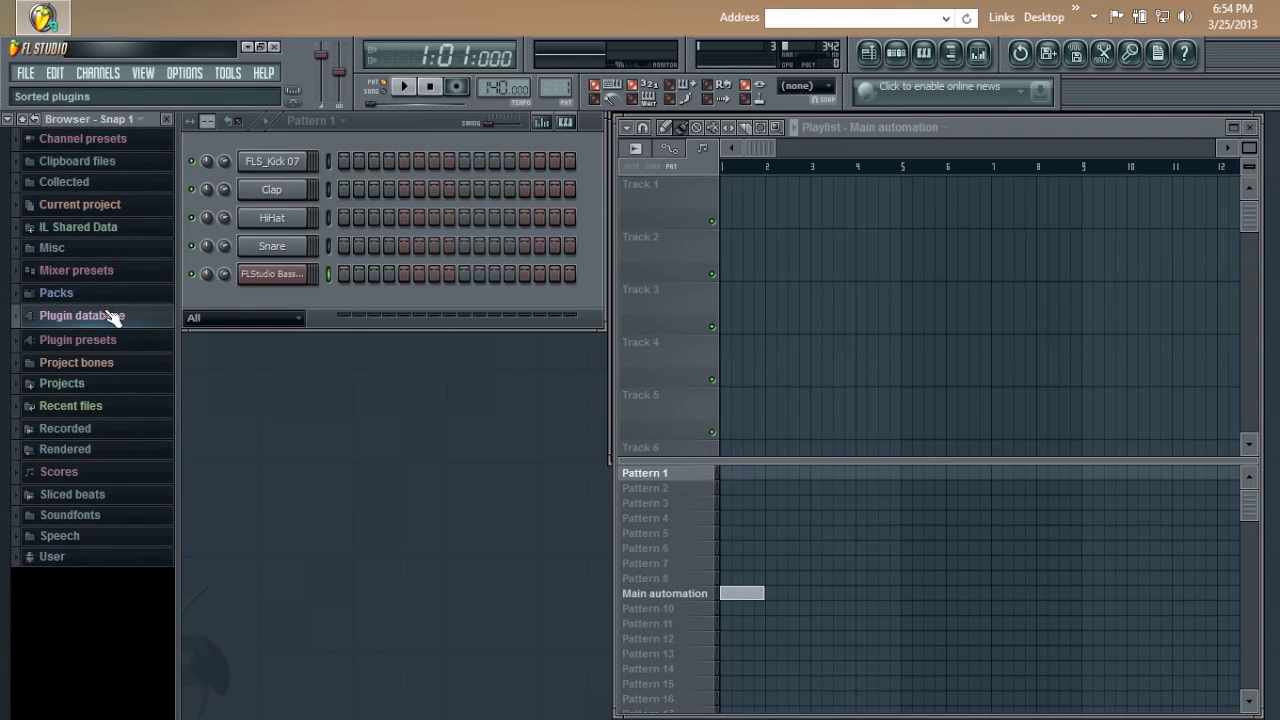
pyautogui.click(112, 316)
pyautogui.click(112, 316)
pyautogui.click(113, 316)
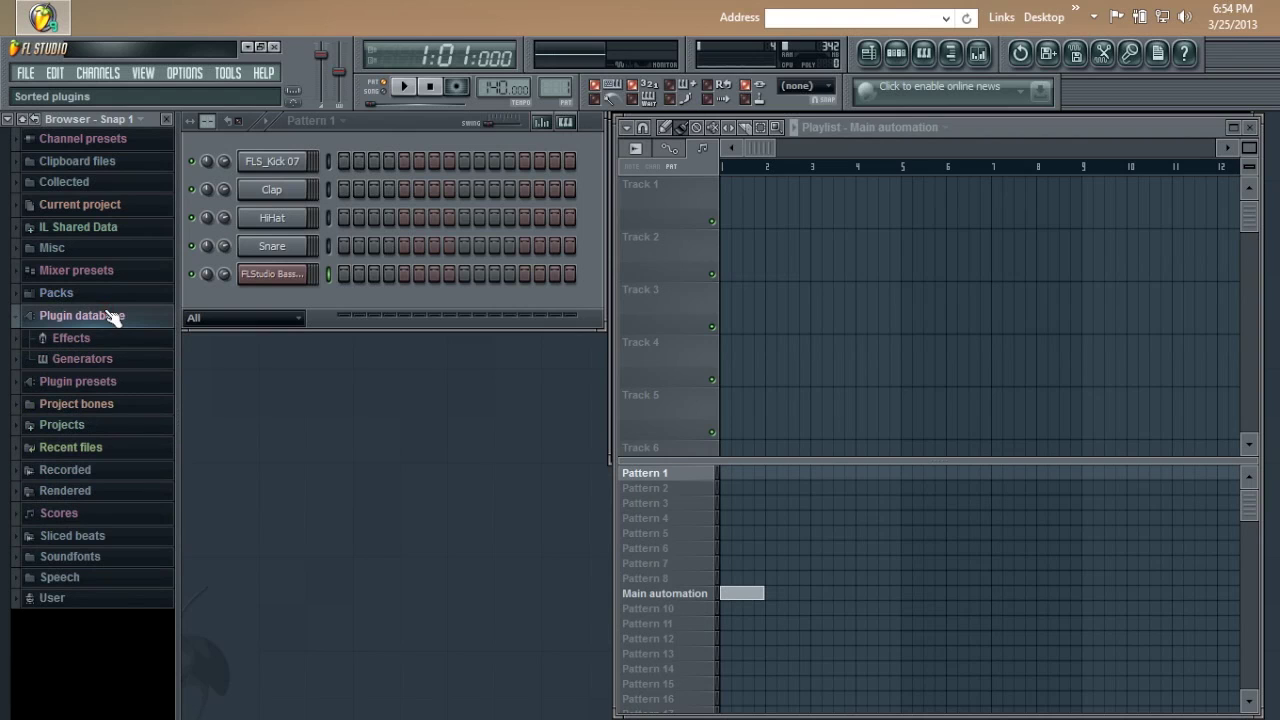
pyautogui.click(113, 316)
pyautogui.click(113, 316)
# Expand all Generators subfolders to look through their plugins, collapse them all again, and close the Plugin database folder.
pyautogui.rightClick(113, 358)
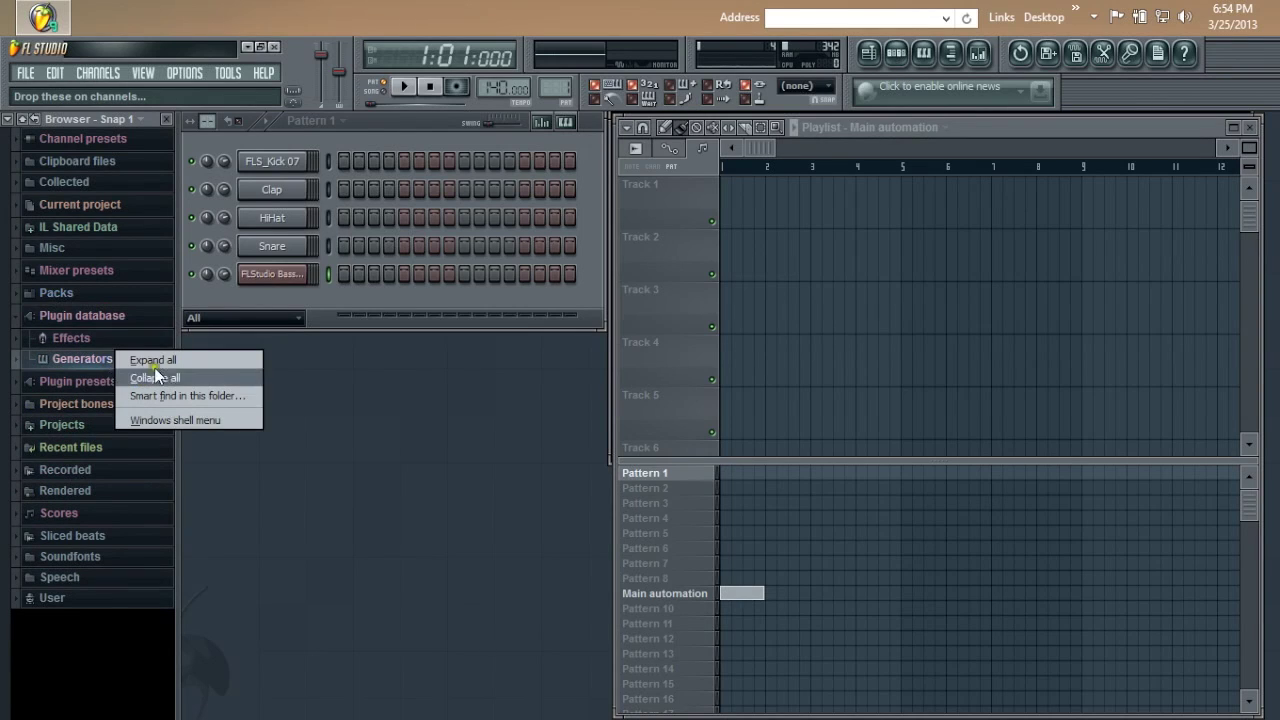
pyautogui.click(204, 362)
pyautogui.scroll(-20, 88, 360)
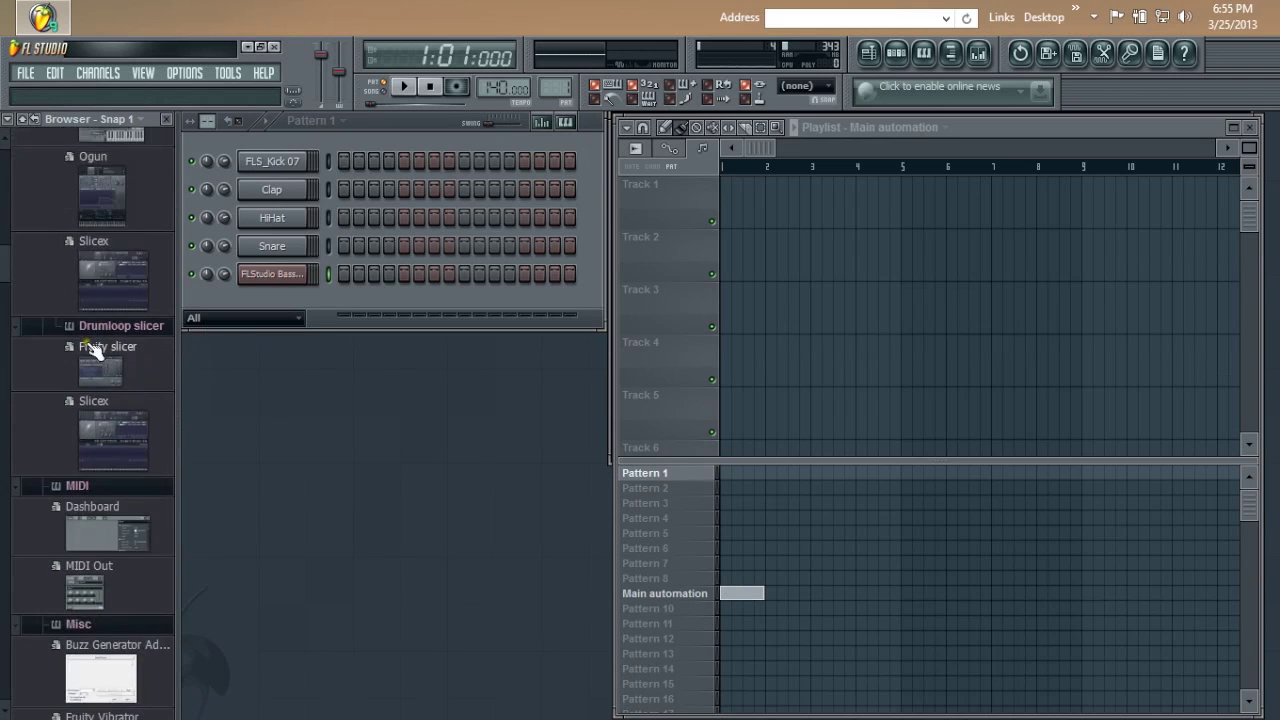
pyautogui.scroll(20, 93, 372)
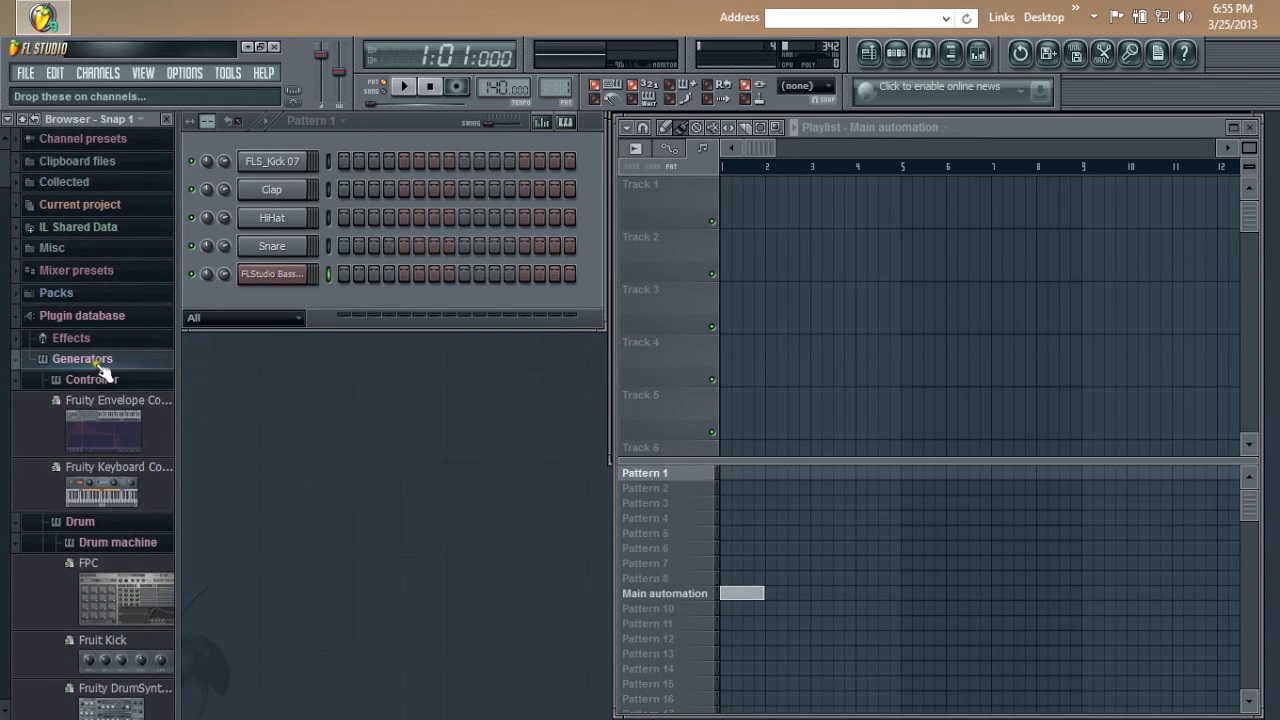
pyautogui.rightClick(101, 363)
pyautogui.click(228, 378)
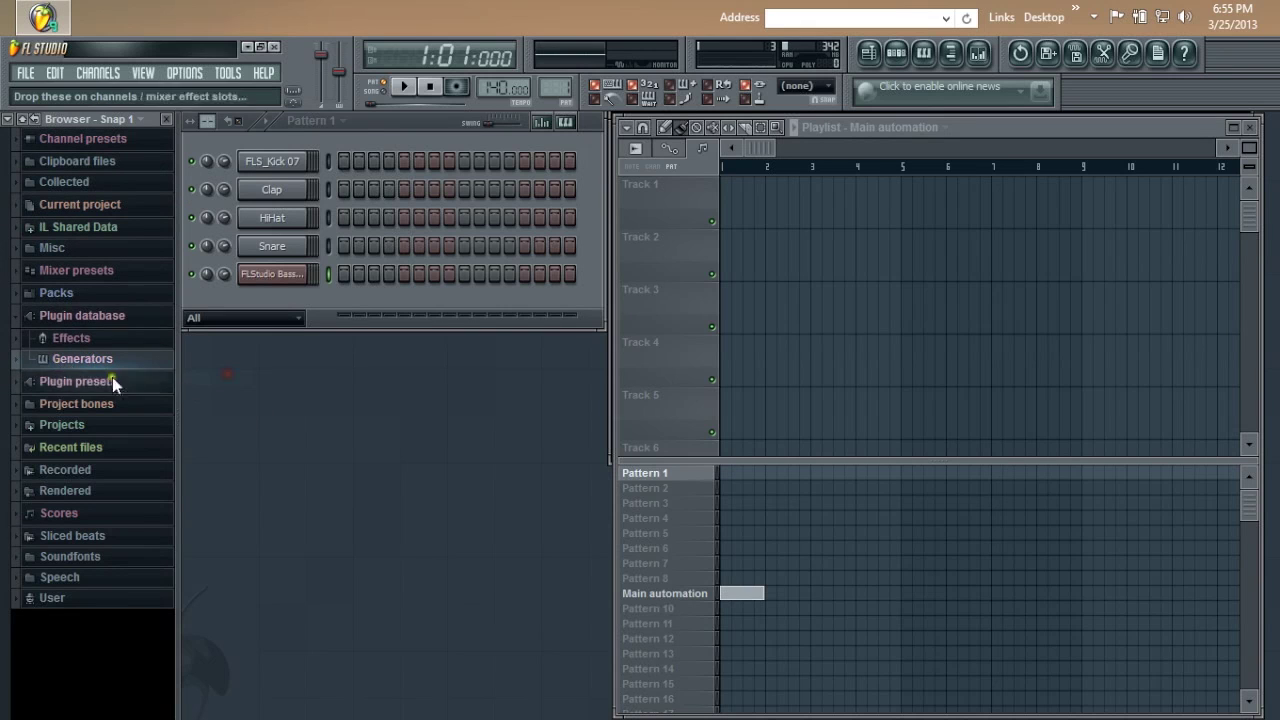
pyautogui.click(60, 316)
pyautogui.click(150, 74)
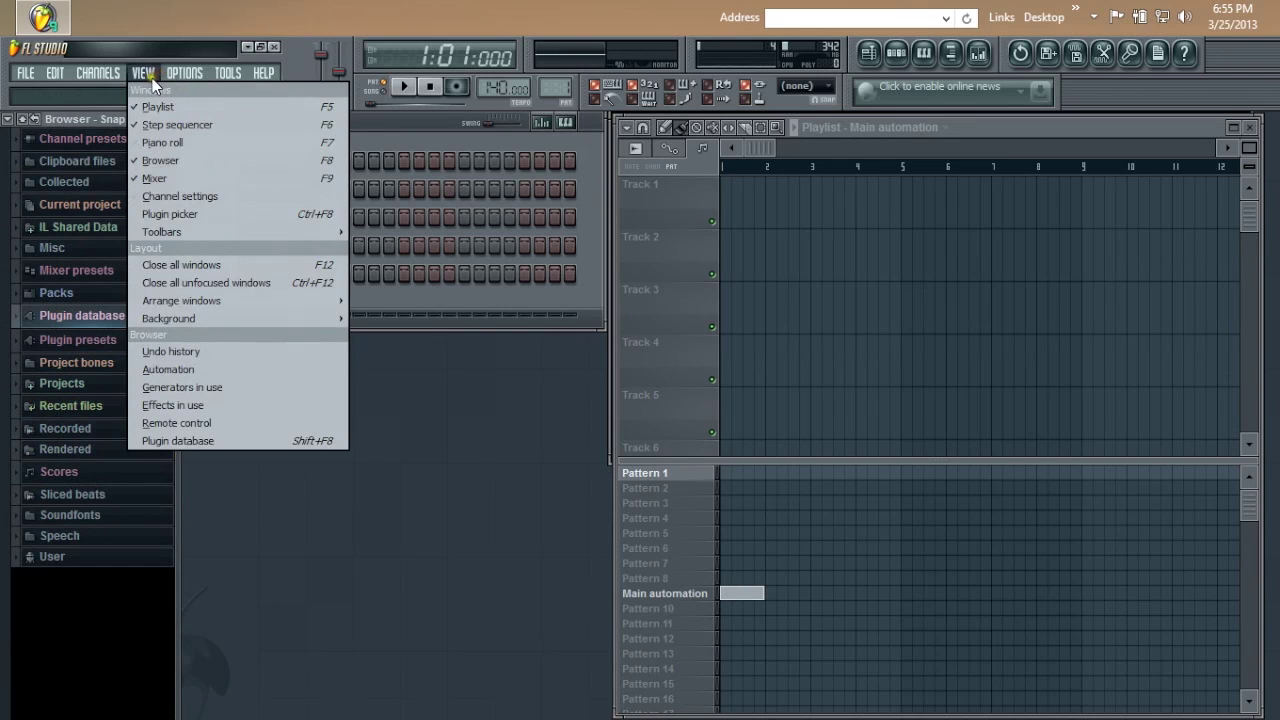
pyautogui.moveTo(180, 74)
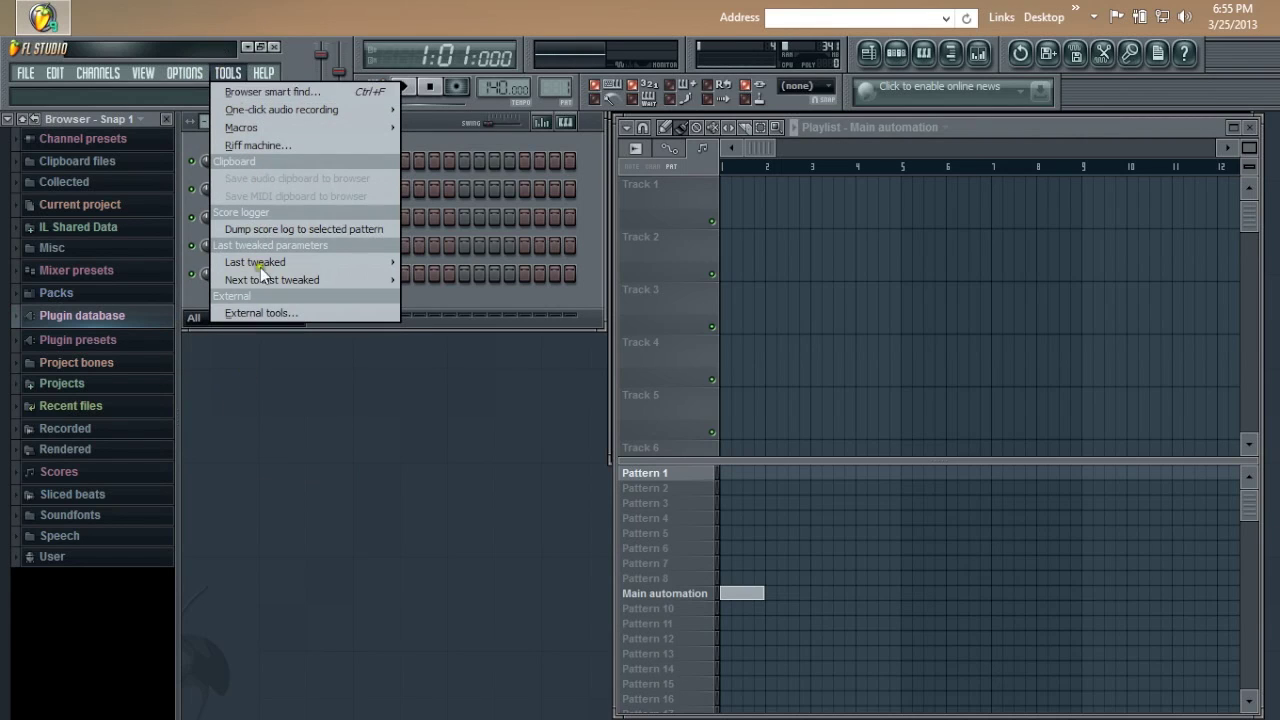
pyautogui.click(228, 72)
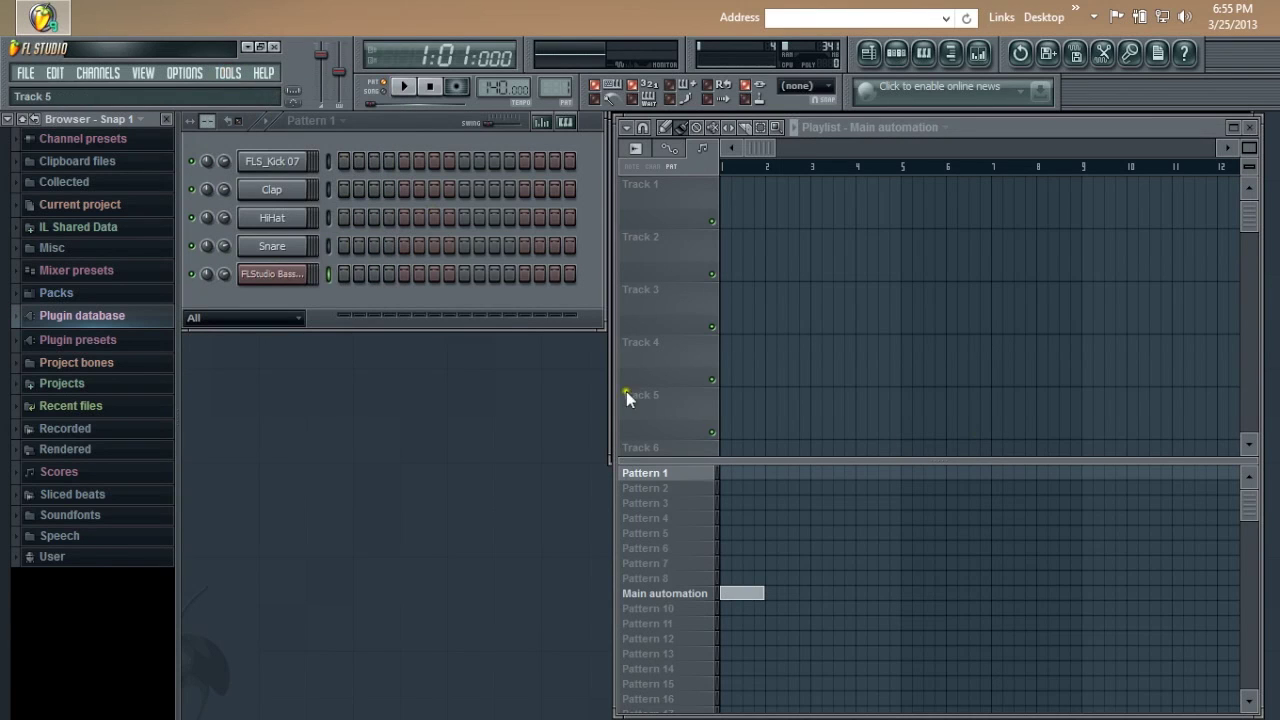
# Show the piano roll window and close it again.
pyautogui.click(170, 77)
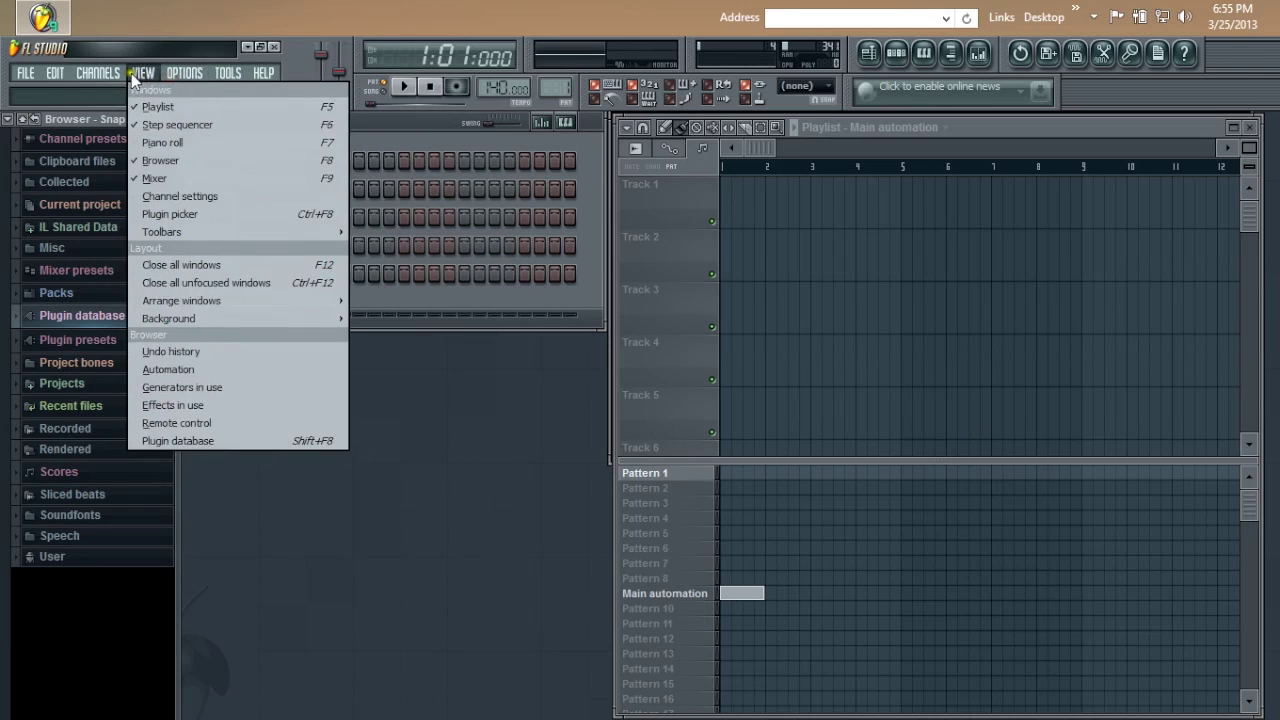
pyautogui.click(162, 143)
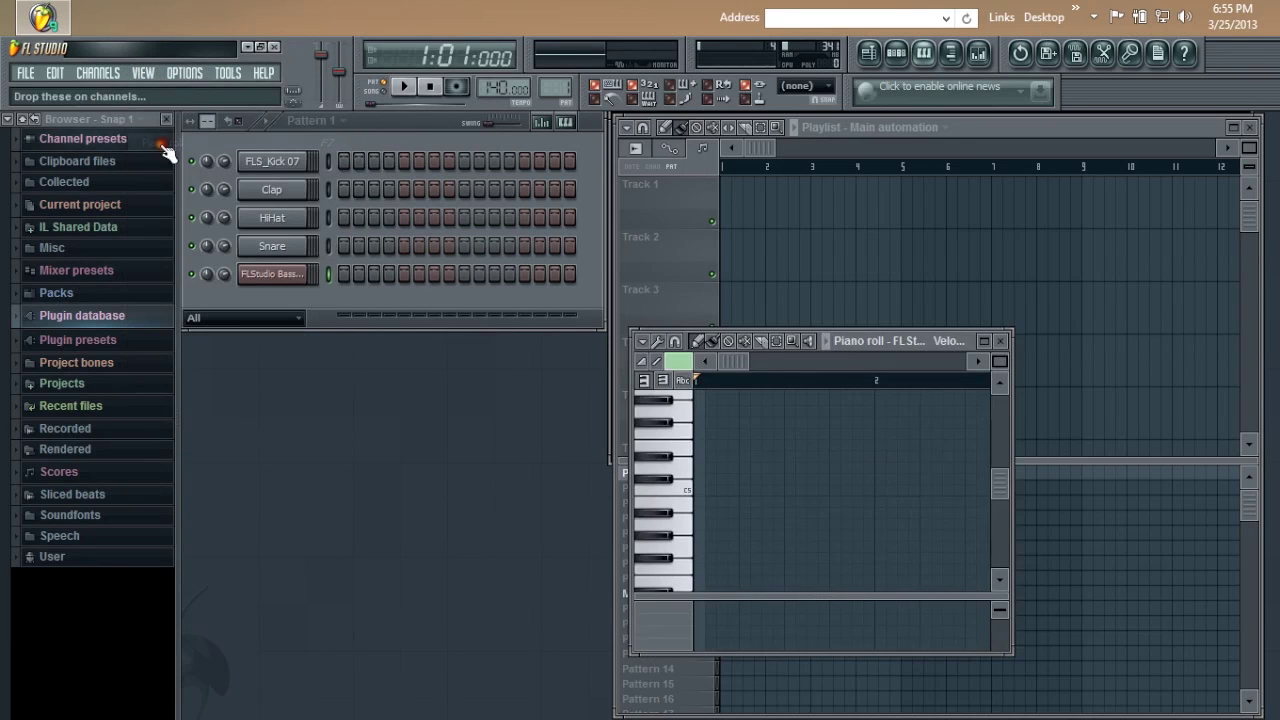
pyautogui.click(1000, 341)
# View the FLStudio Bass Finger channel's settings, close its DirectWave window, and open the channel's piano roll.
pyautogui.click(272, 278)
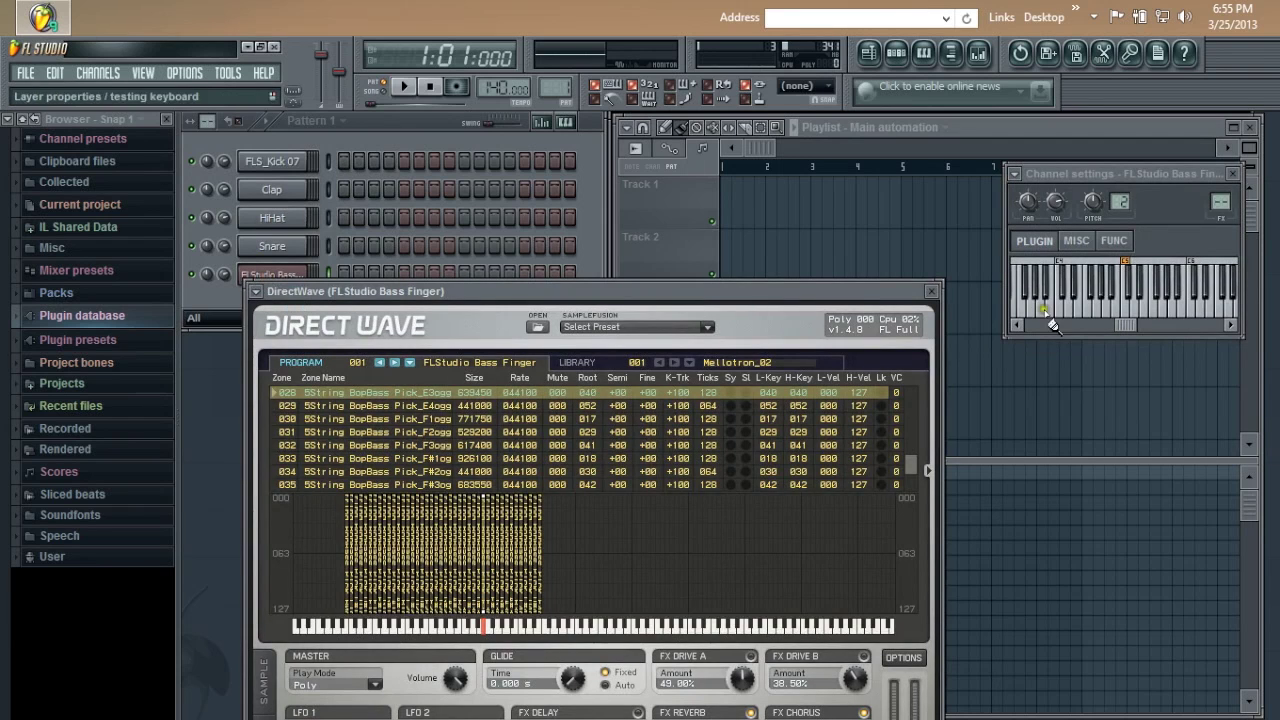
pyautogui.click(935, 291)
pyautogui.rightClick(300, 276)
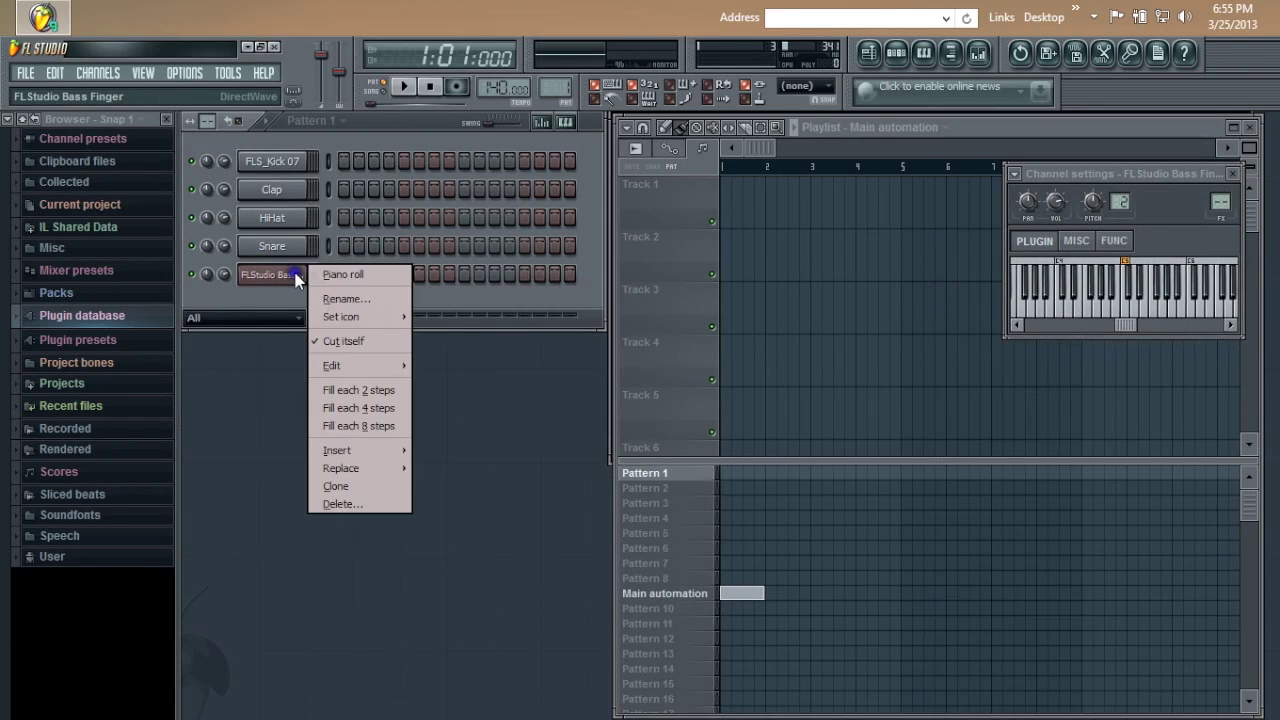
pyautogui.click(340, 275)
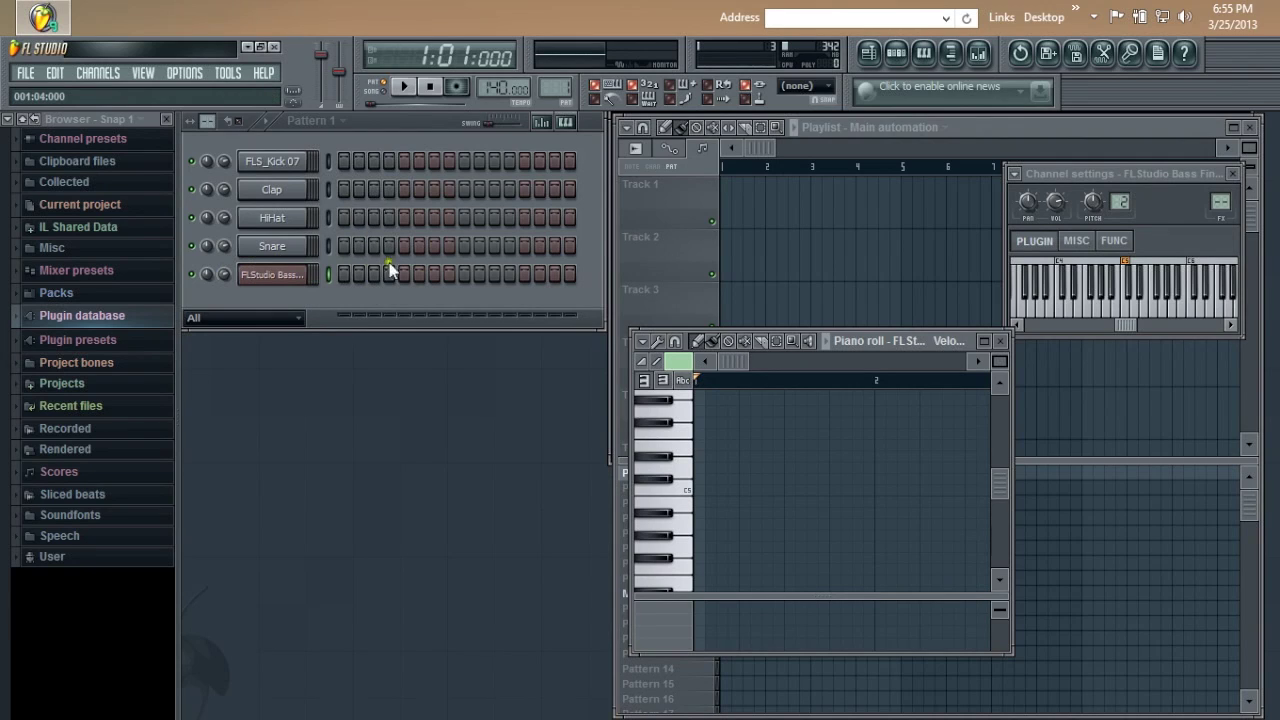
# Place trial steps on the Clap, HiHat and Snare channels and clear them again.
pyautogui.click(434, 189)
pyautogui.click(434, 217)
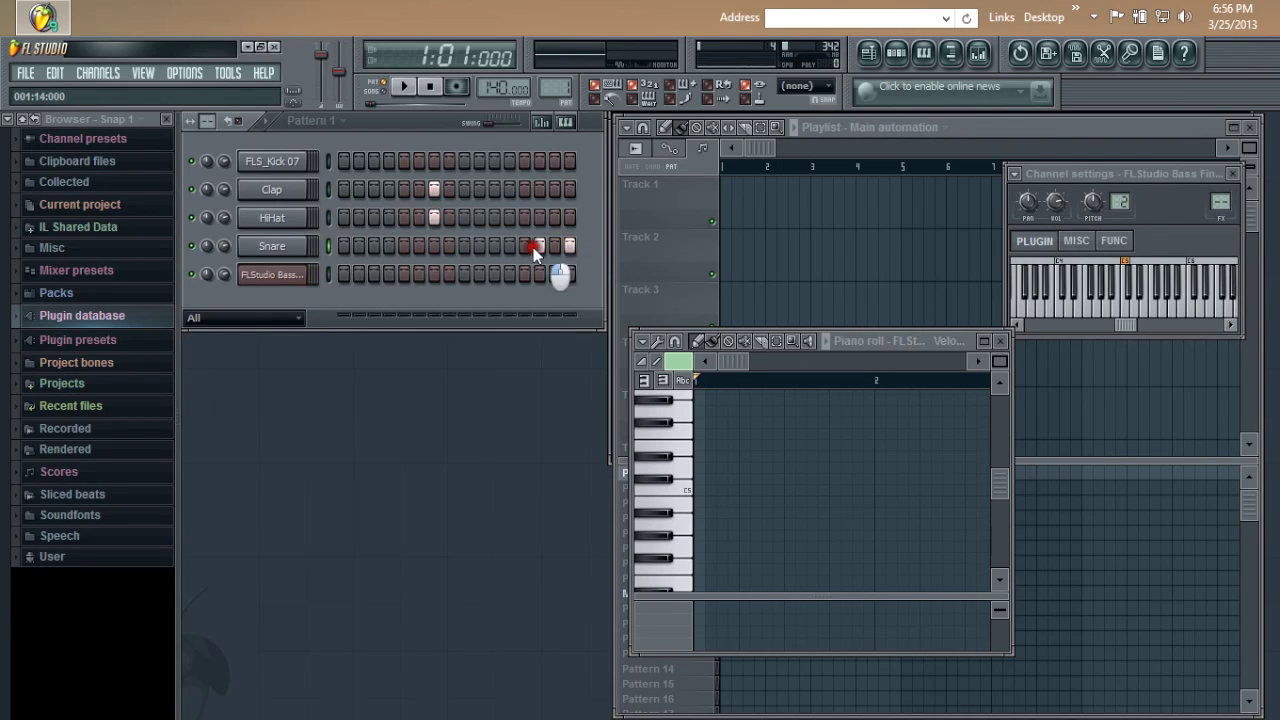
pyautogui.click(570, 246)
pyautogui.click(539, 246)
pyautogui.click(479, 246)
pyautogui.click(436, 217)
pyautogui.click(435, 189)
pyautogui.click(359, 276)
# Maximize the piano roll, look through its editing tools such as Quantize, Arpeggiate and Strum, and close it.
pyautogui.click(984, 342)
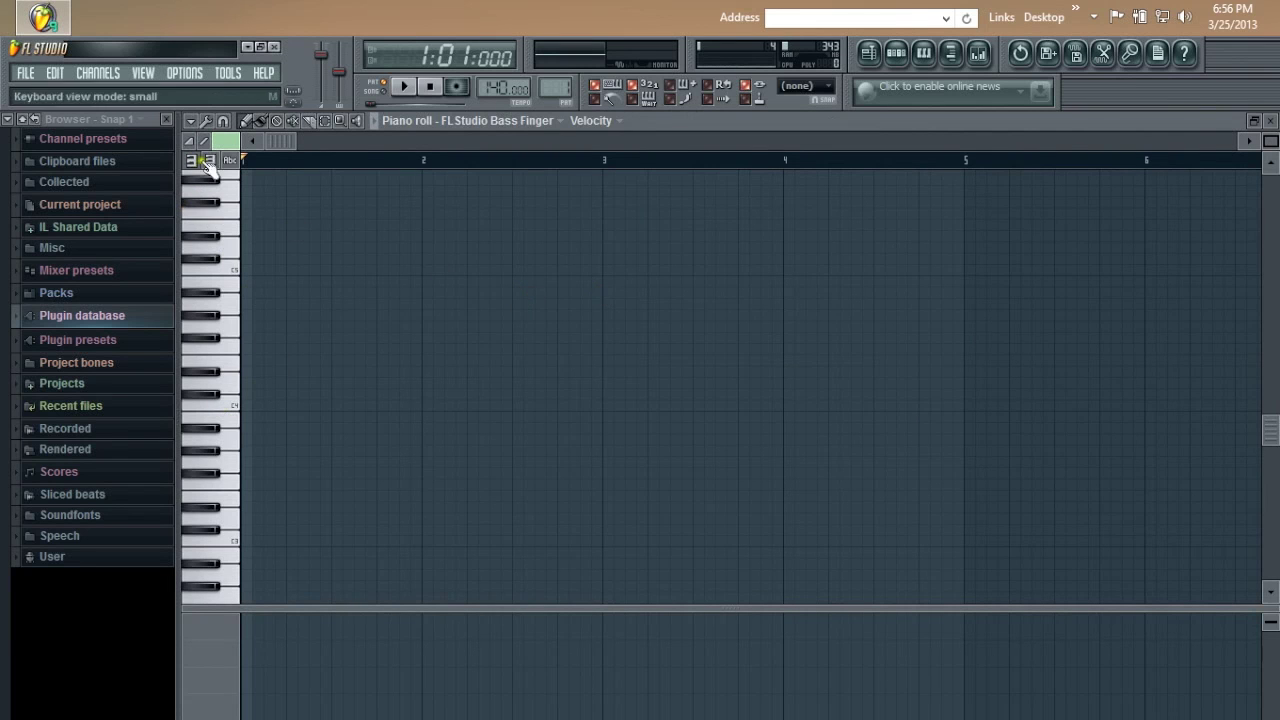
pyautogui.click(229, 80)
pyautogui.click(232, 80)
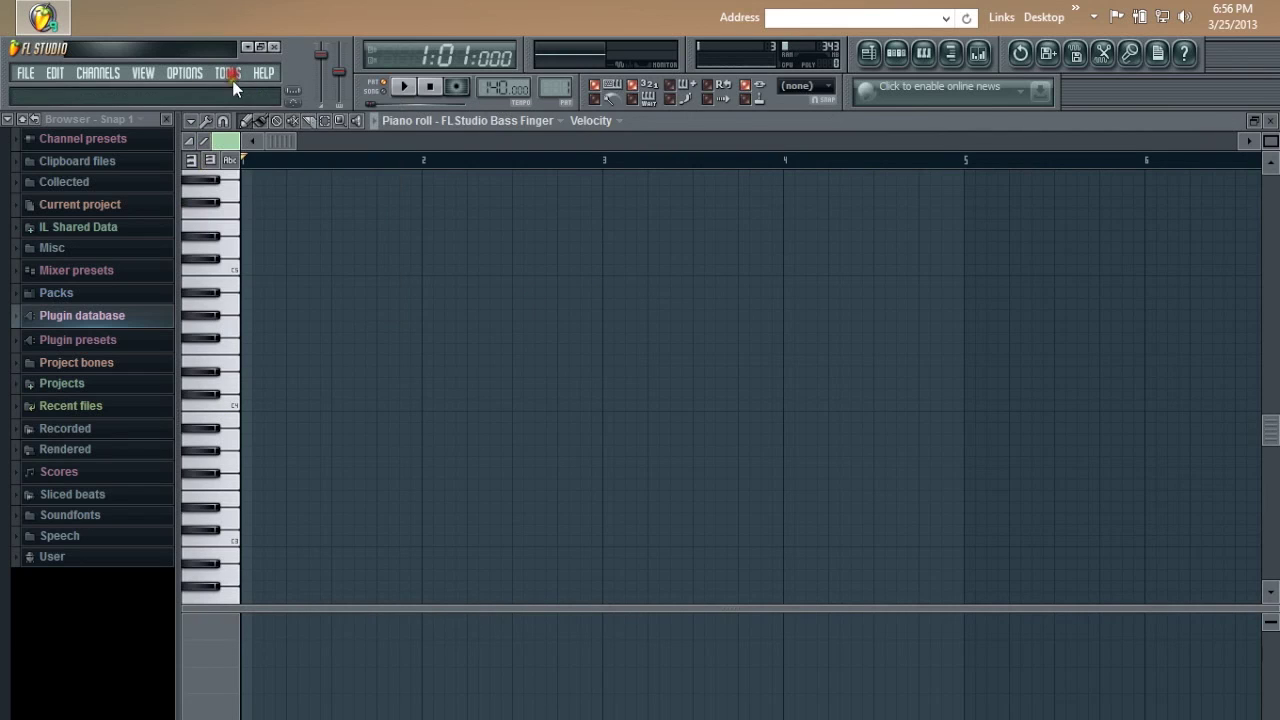
pyautogui.click(197, 124)
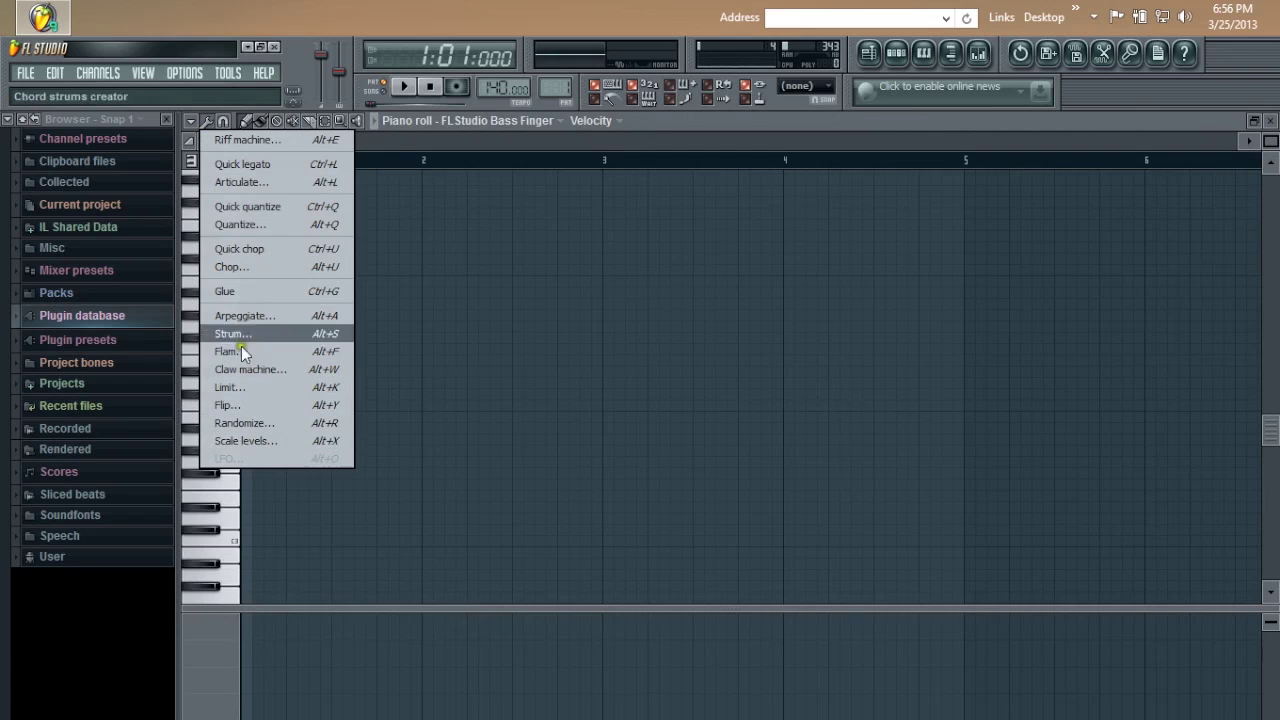
pyautogui.click(211, 124)
pyautogui.click(212, 122)
pyautogui.click(214, 124)
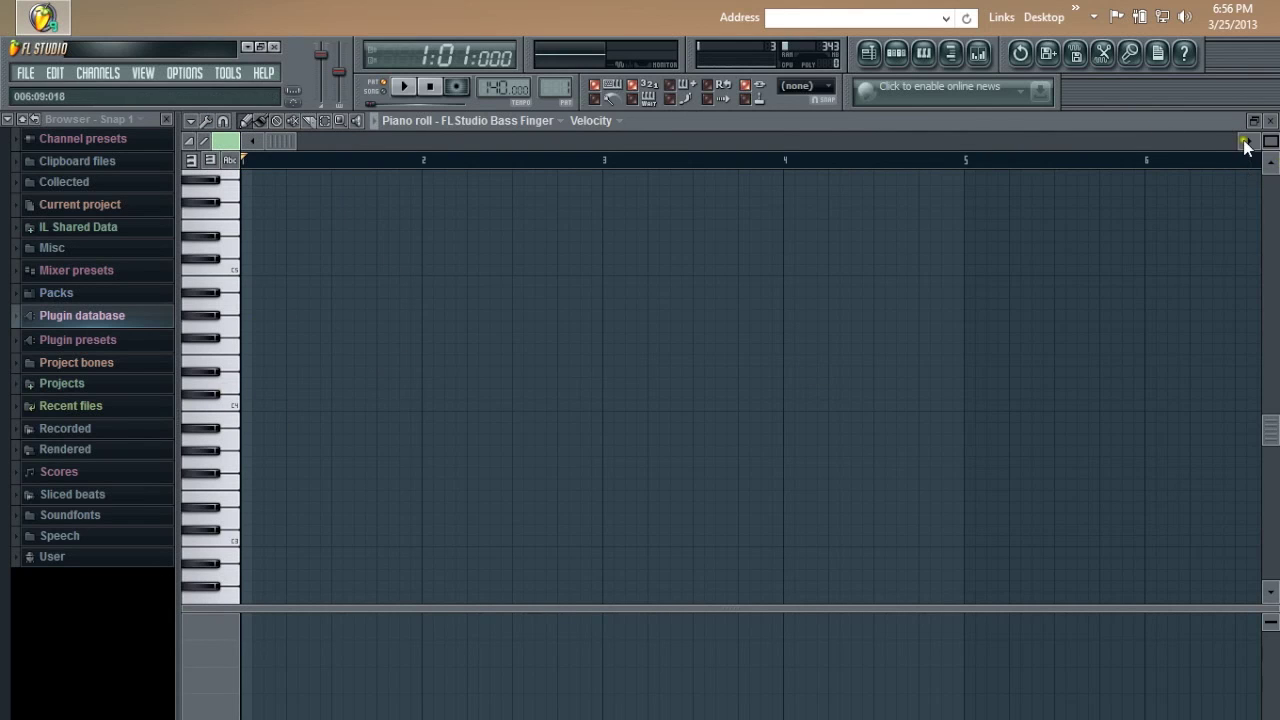
pyautogui.click(1270, 120)
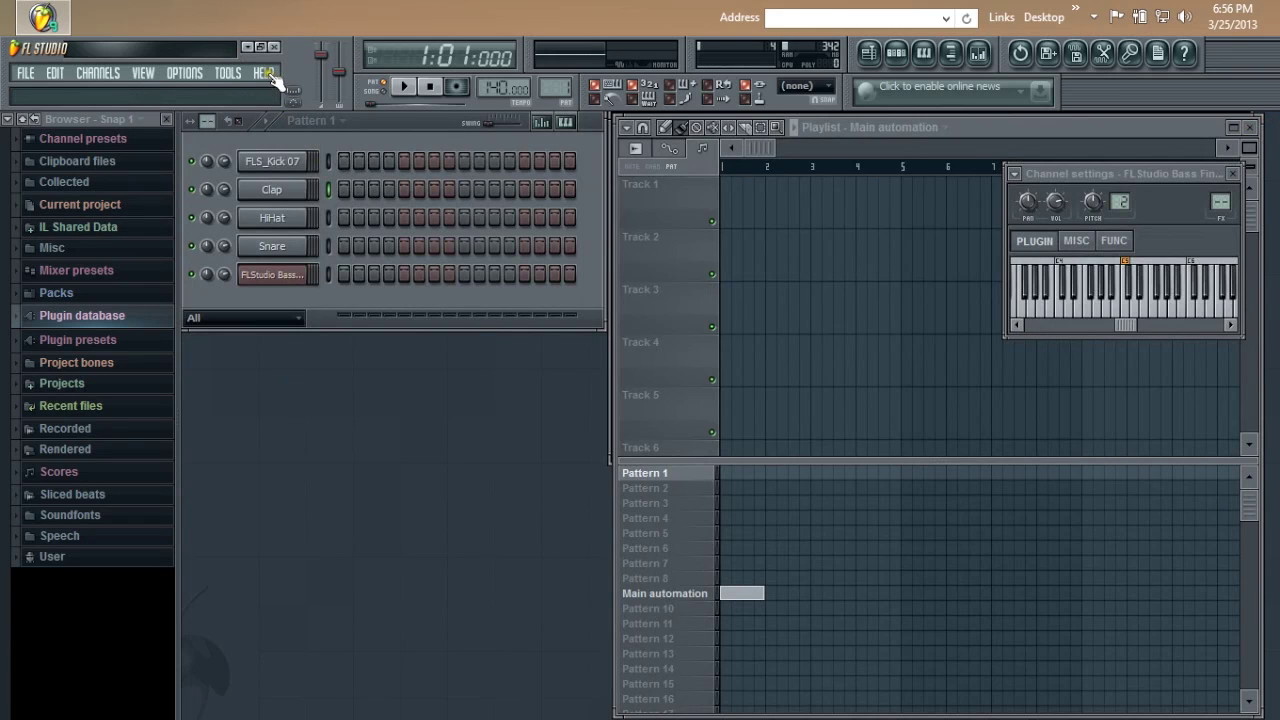
pyautogui.click(266, 74)
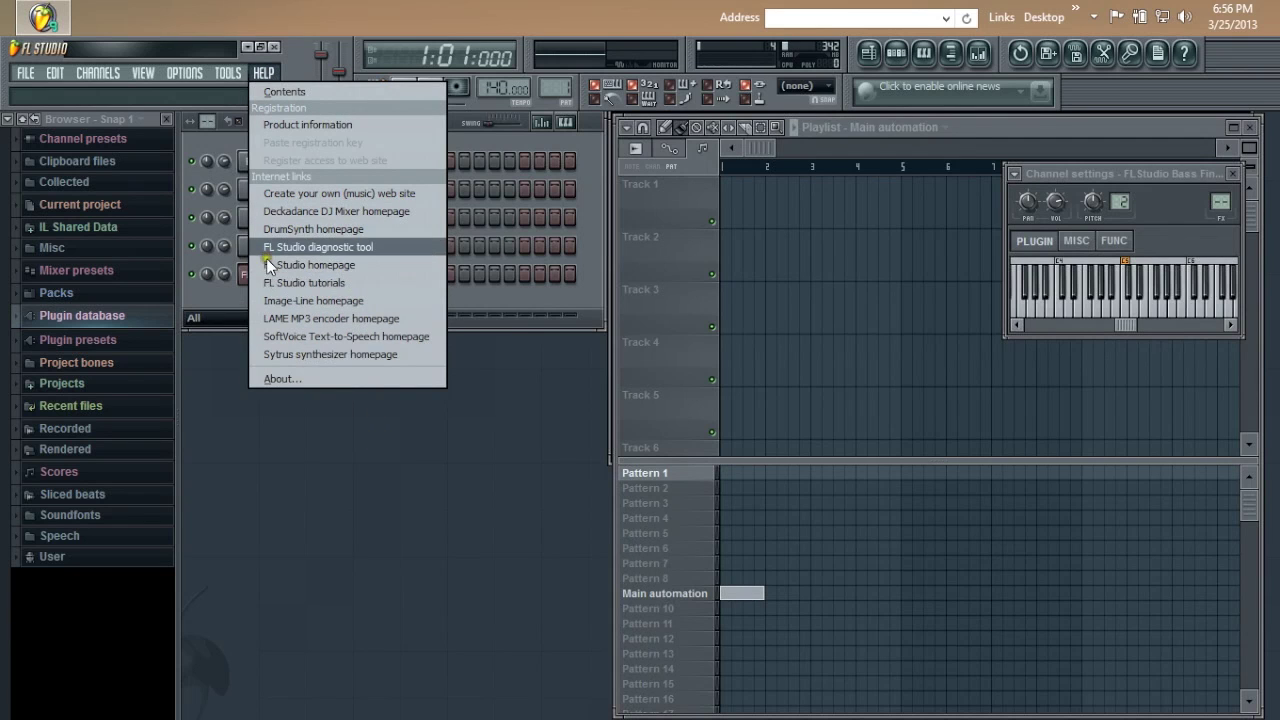
pyautogui.click(271, 79)
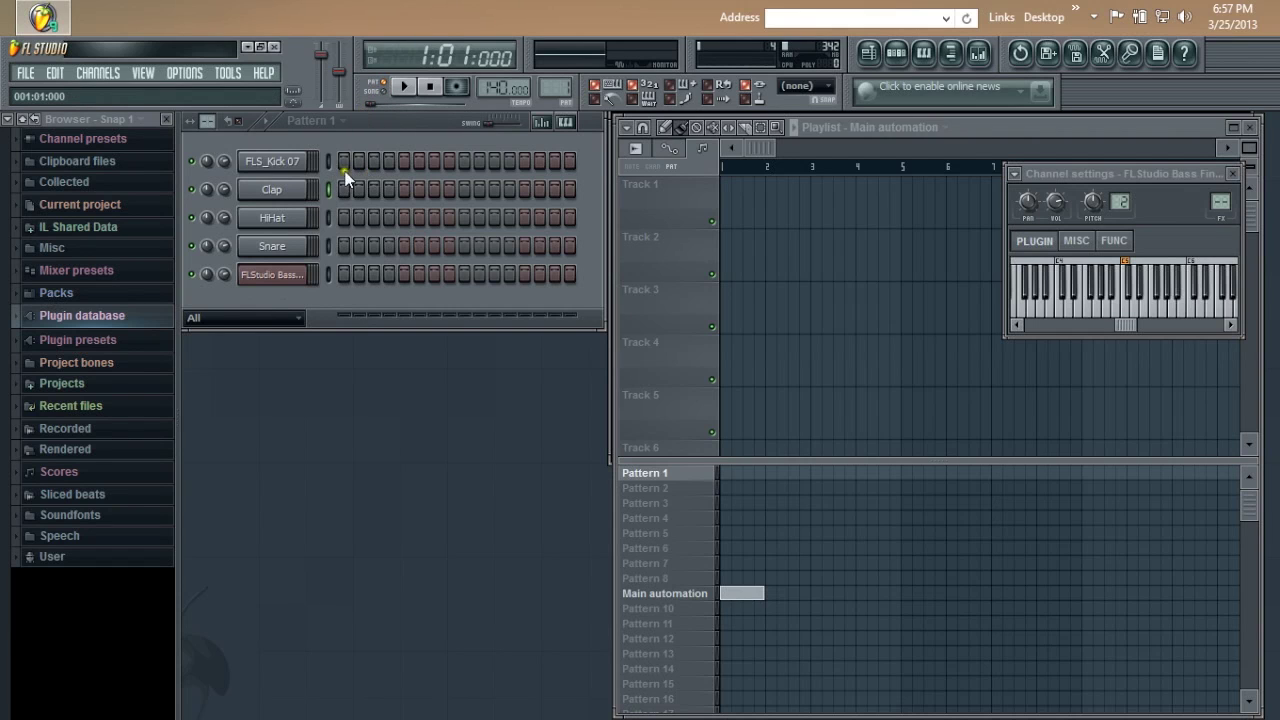
# Program Pattern 1 with Snare on steps 1 and 13, HiHat on steps 5 and 13, and Clap on step 9.
pyautogui.click(343, 246)
pyautogui.click(389, 217)
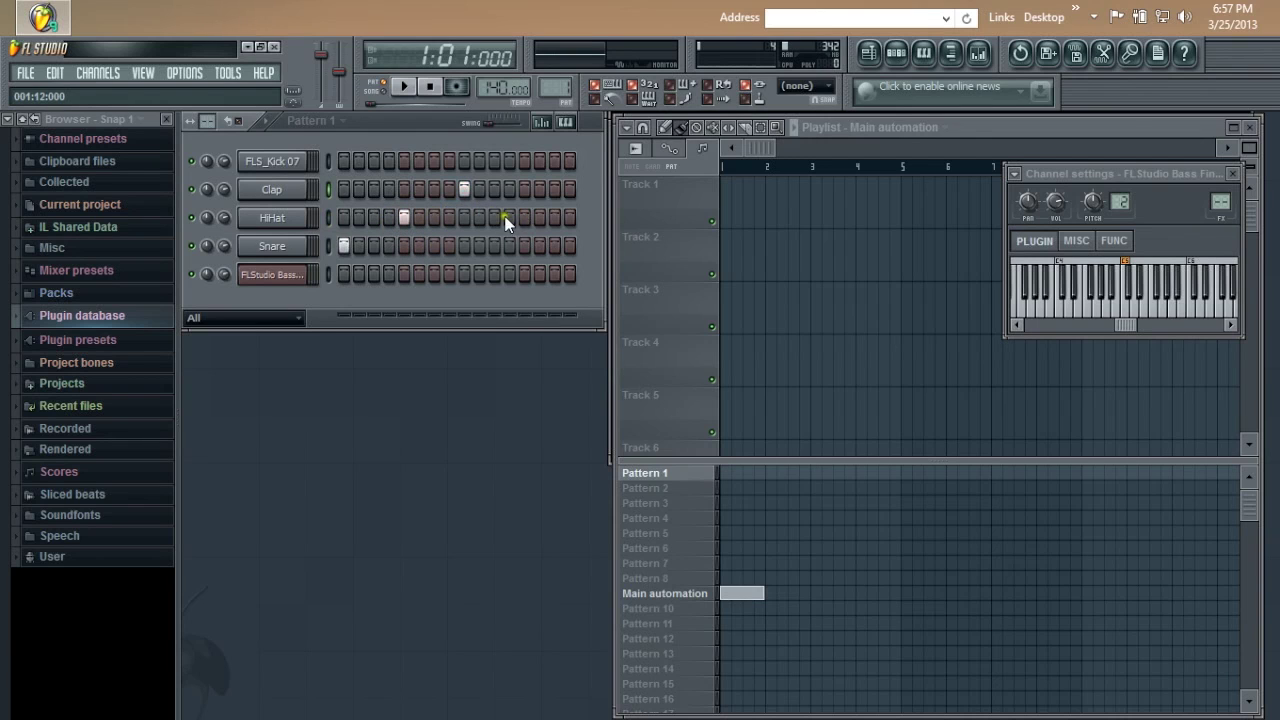
pyautogui.click(527, 246)
# Play Pattern 1 in pattern mode, point out the pattern selector, and pause playback.
pyautogui.click(408, 87)
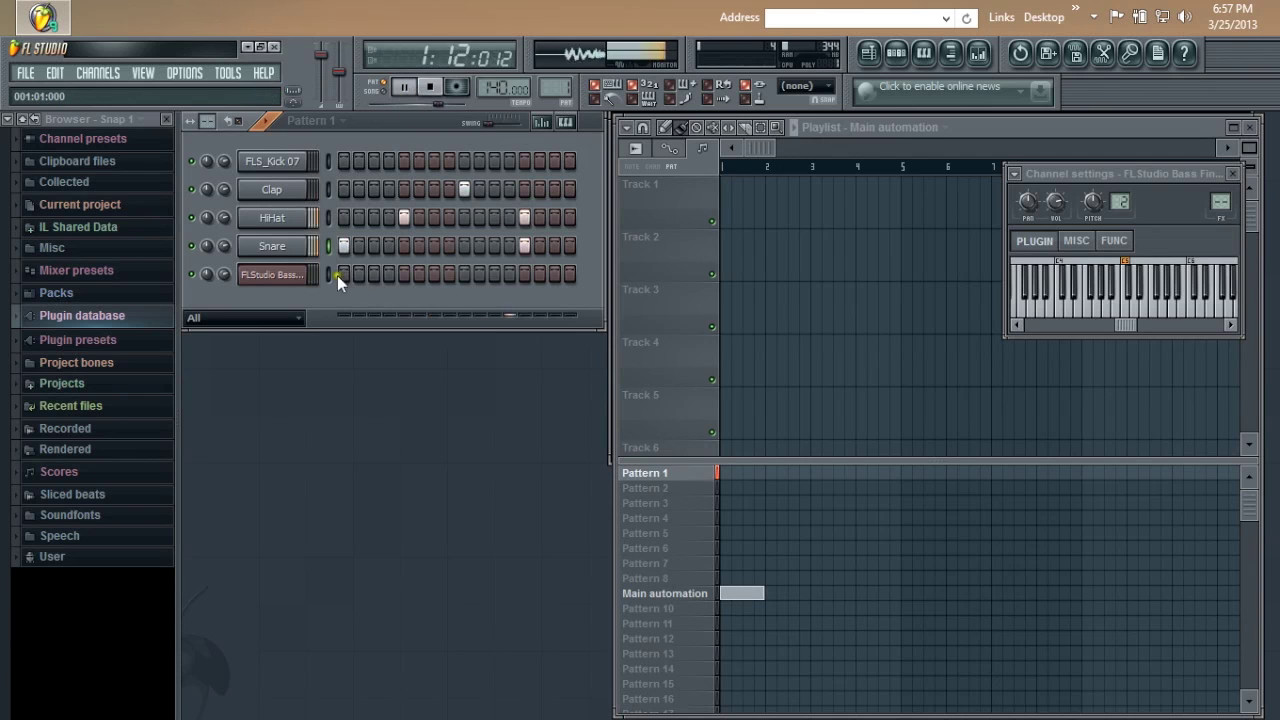
pyautogui.click(339, 122)
pyautogui.click(341, 127)
pyautogui.click(341, 127)
pyautogui.click(334, 118)
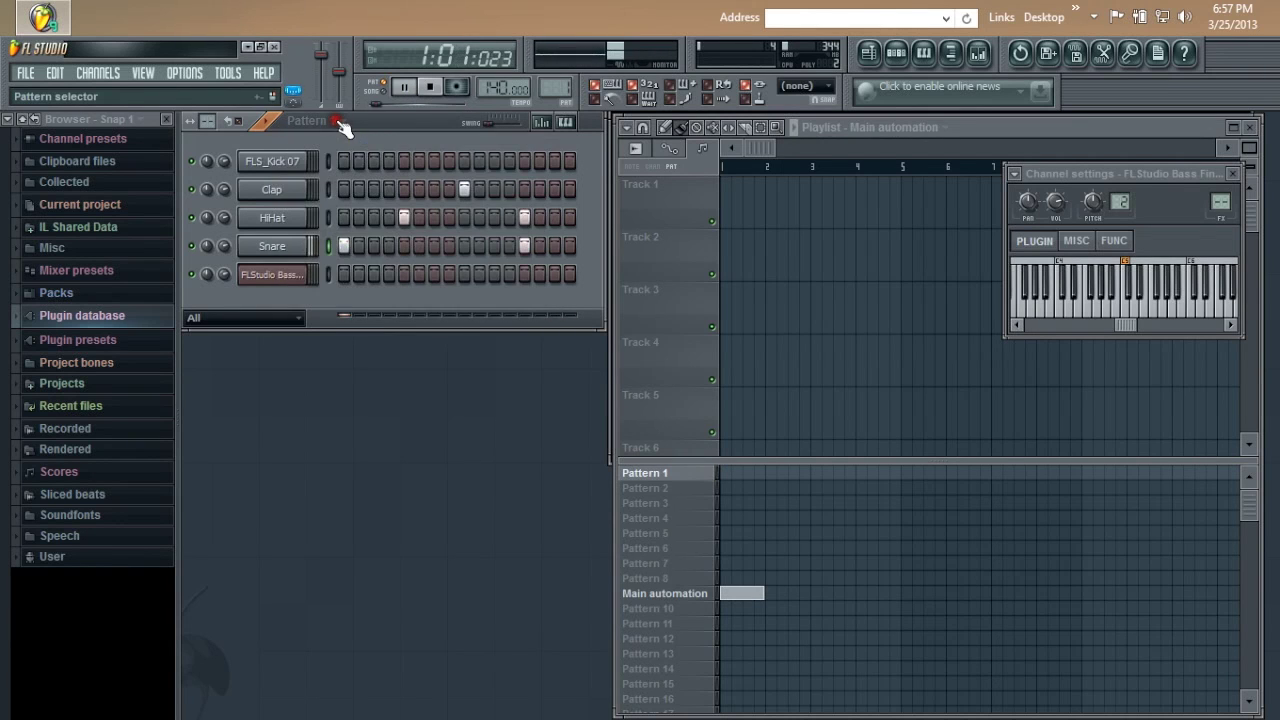
pyautogui.click(403, 88)
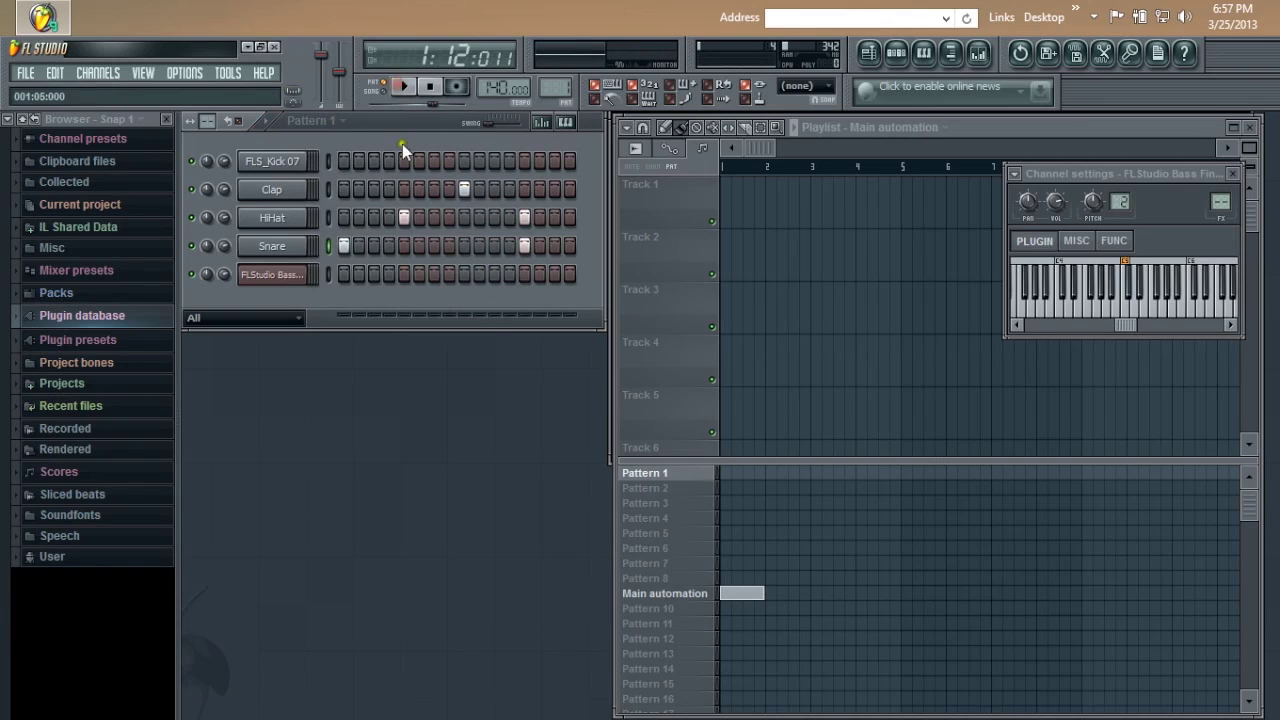
# Play the playlist in song mode, delete the Main automation clip at bar 1, and stop playback.
pyautogui.click(380, 96)
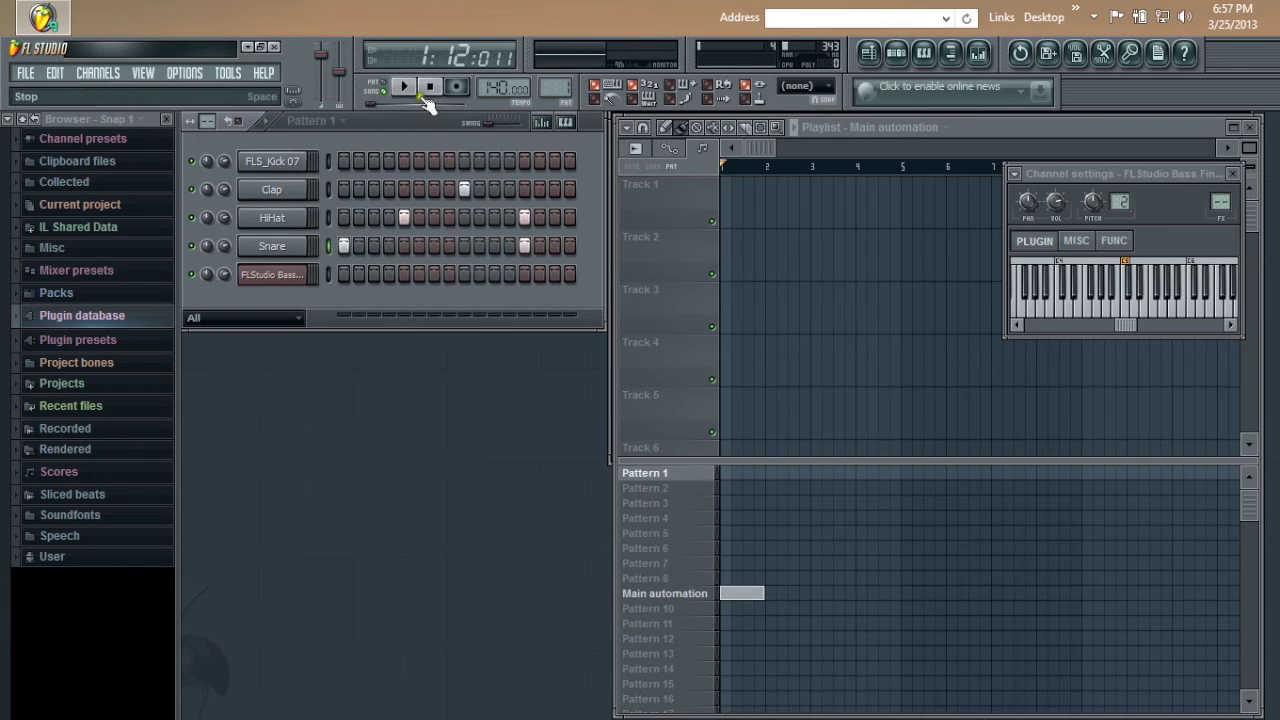
pyautogui.click(404, 88)
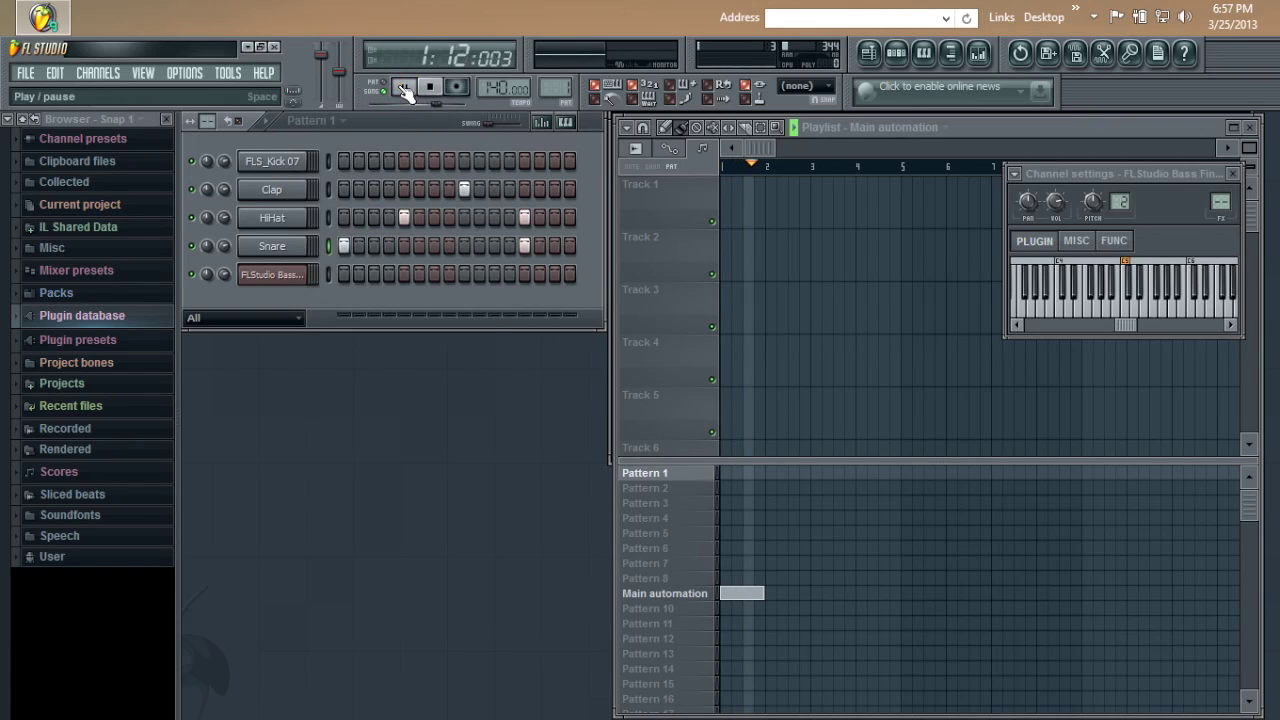
pyautogui.rightClick(757, 594)
pyautogui.click(430, 87)
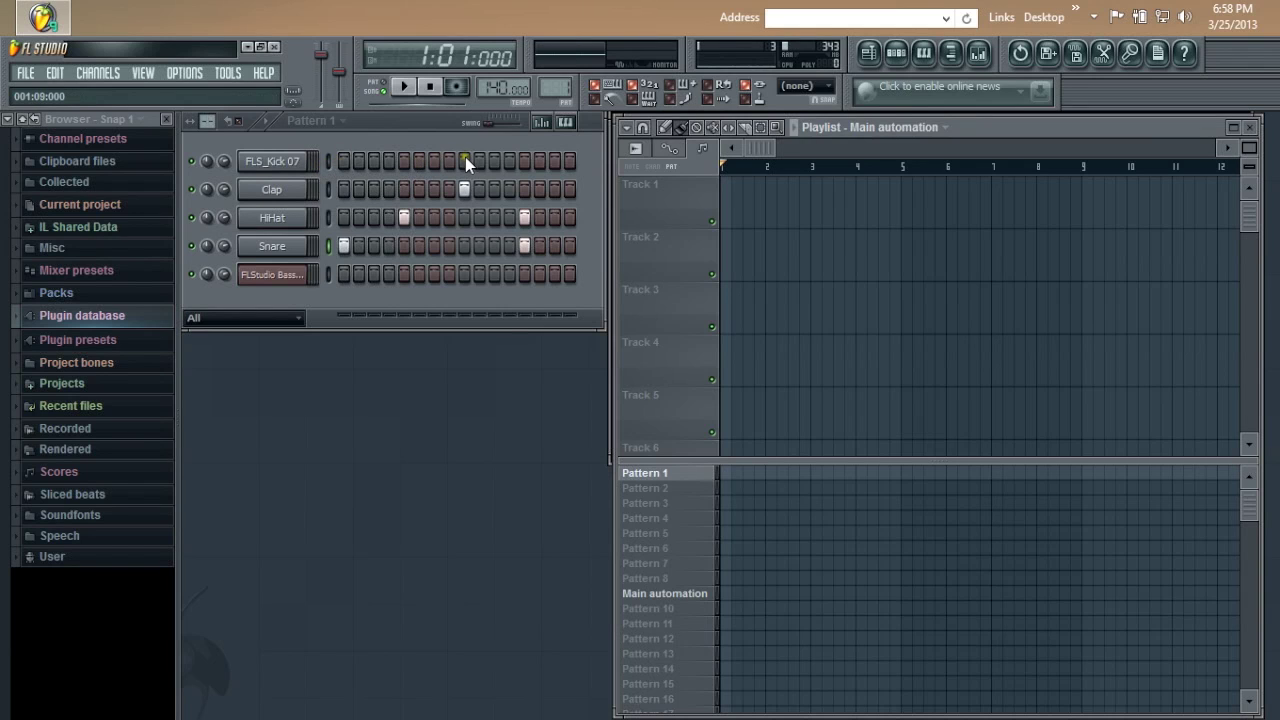
# Place a Pattern 1 clip at bar 1 of the playlist and play it back briefly.
pyautogui.click(728, 472)
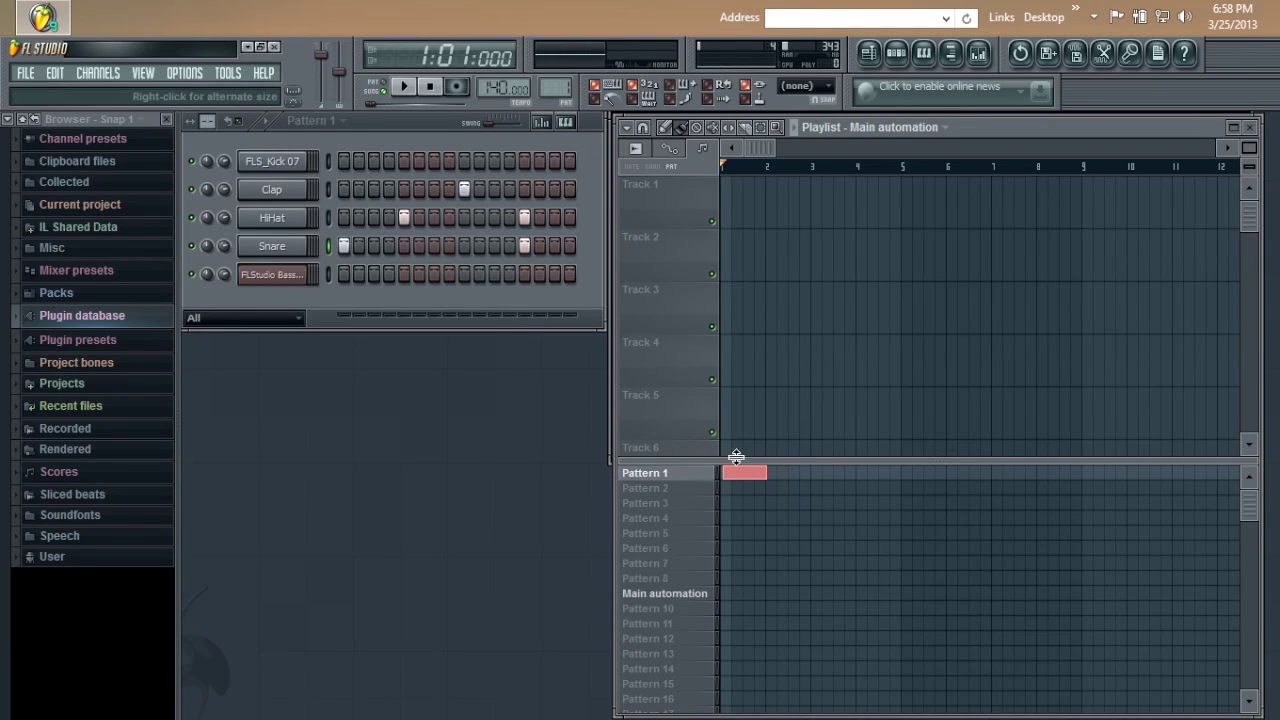
pyautogui.click(405, 87)
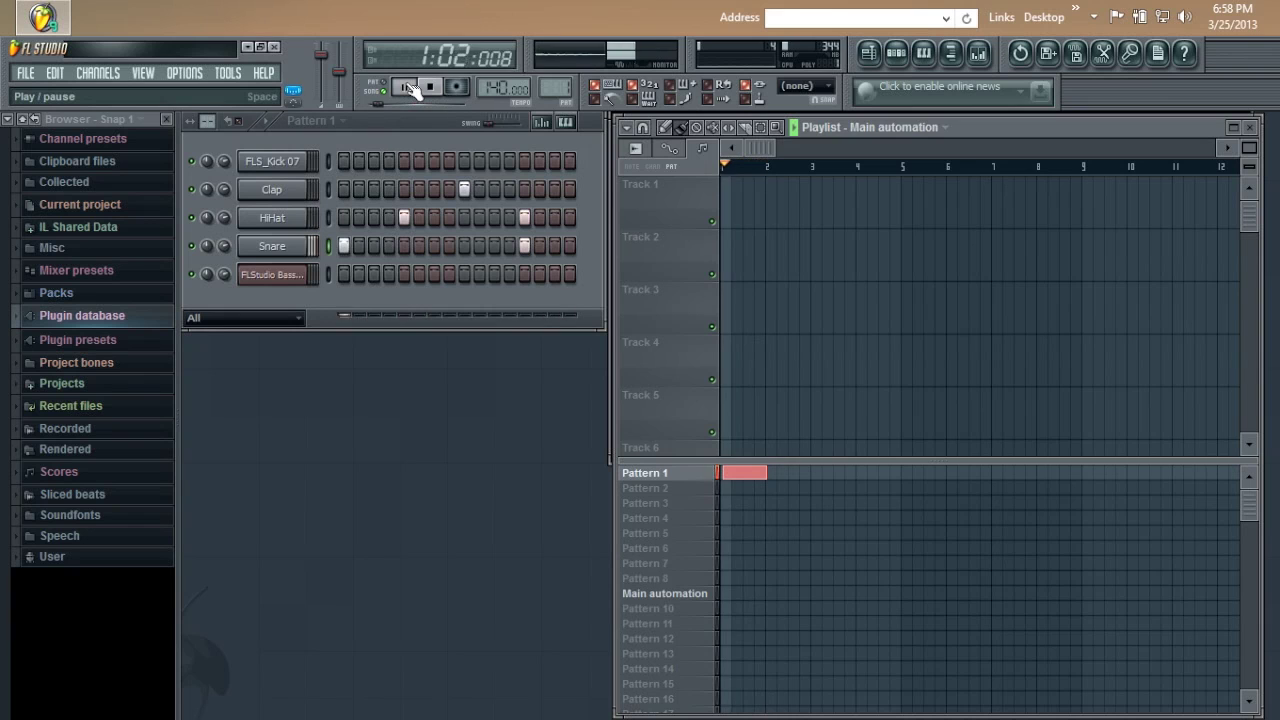
pyautogui.click(410, 87)
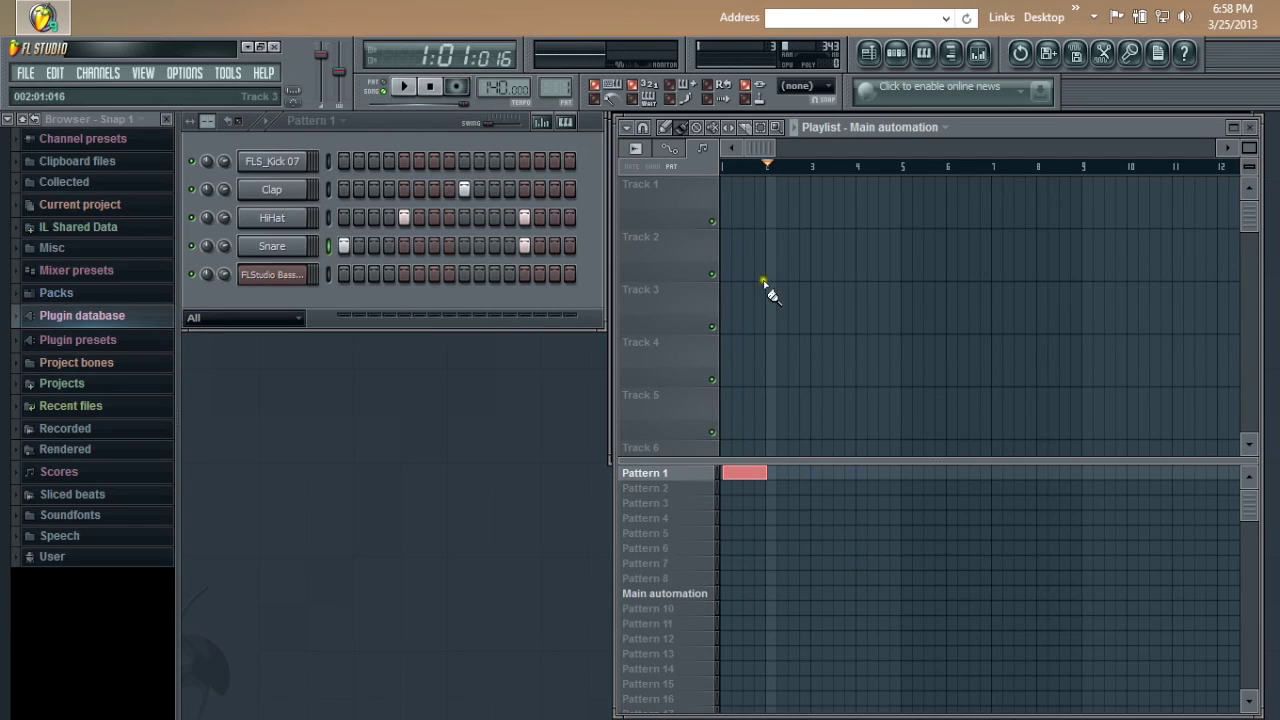
# Place three Main automation clips in a row at bars 2, 3 and 4, and resume song playback.
pyautogui.click(769, 597)
pyautogui.click(827, 597)
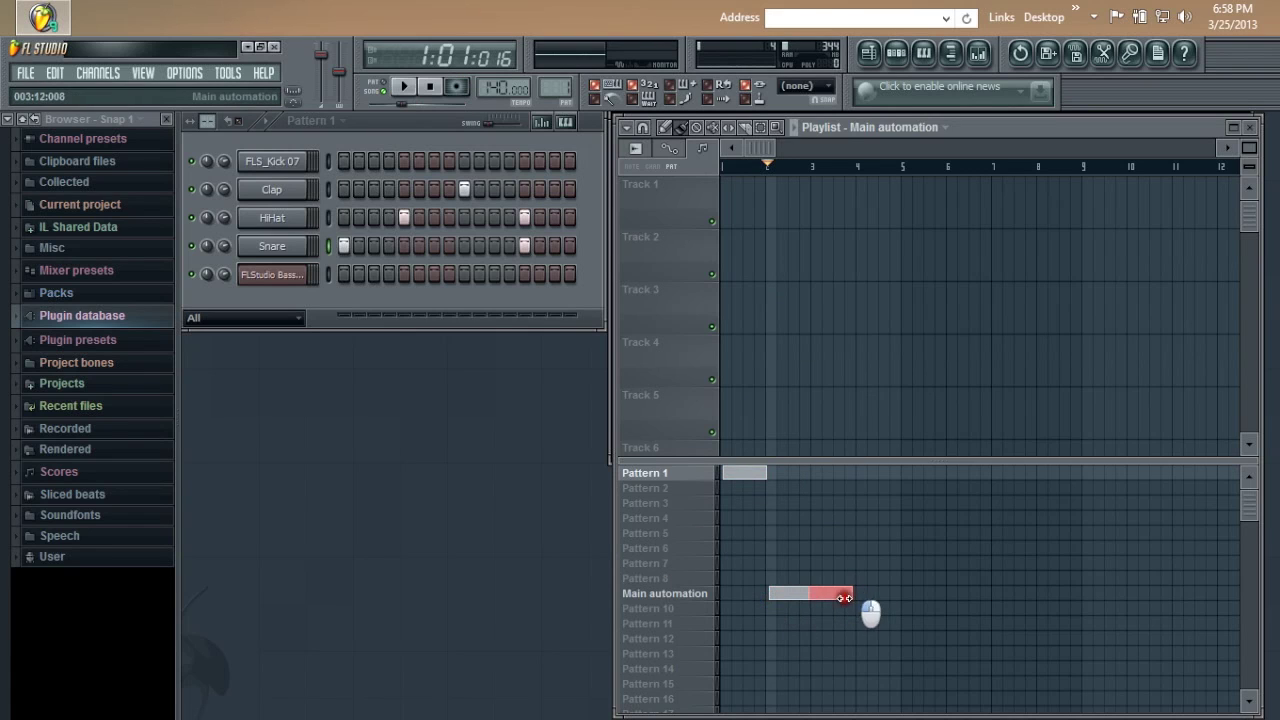
pyautogui.click(863, 597)
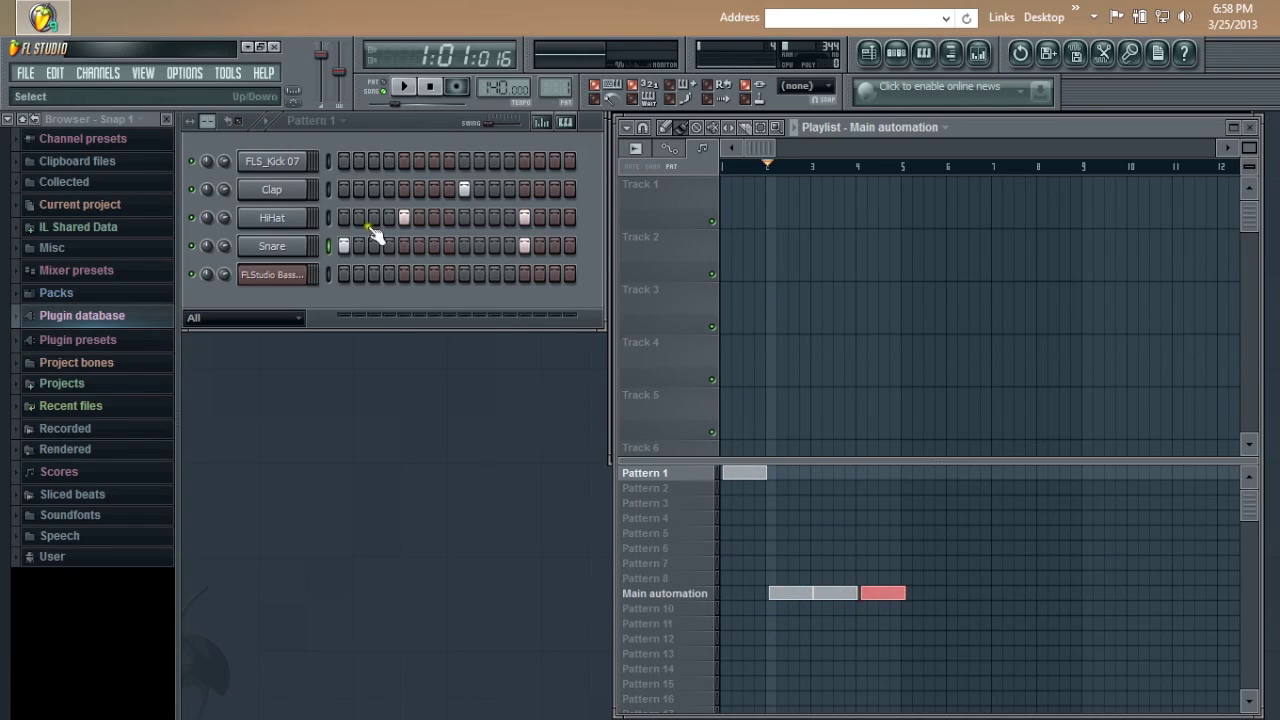
pyautogui.click(404, 87)
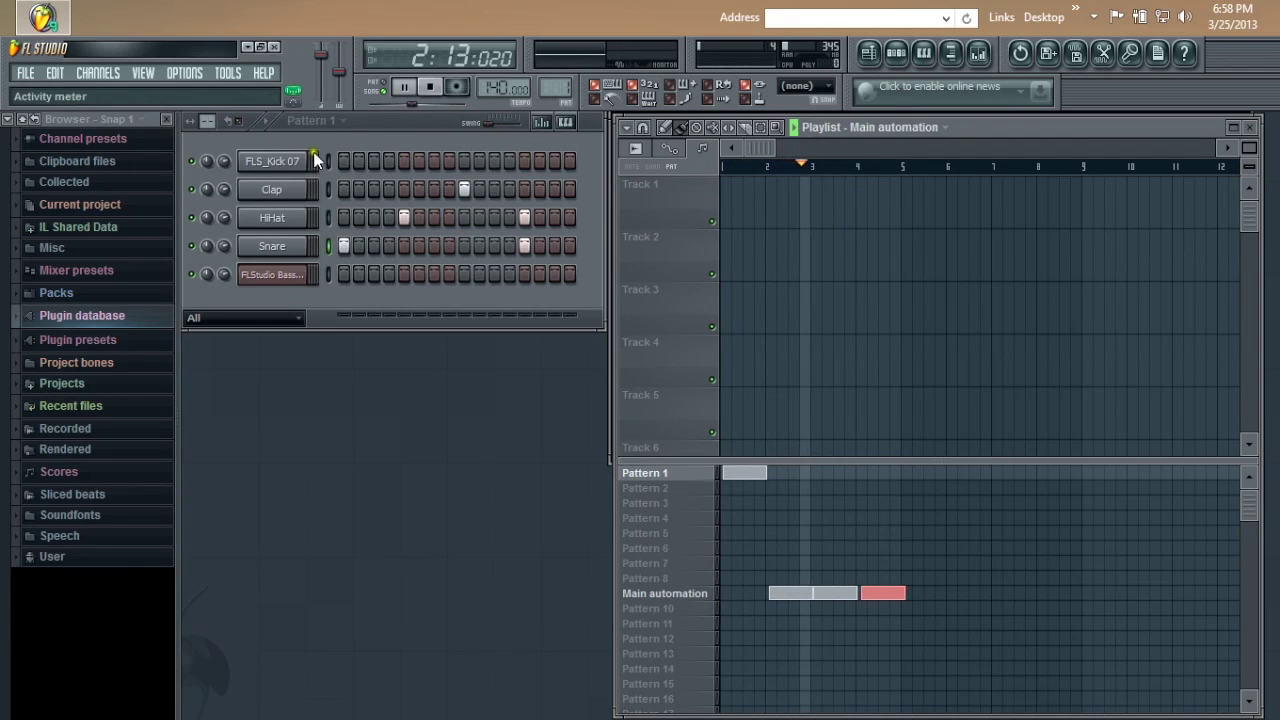
# Stop playback and delete the three Main automation clips at bars 2, 3 and 4 of the playlist.
pyautogui.click(432, 87)
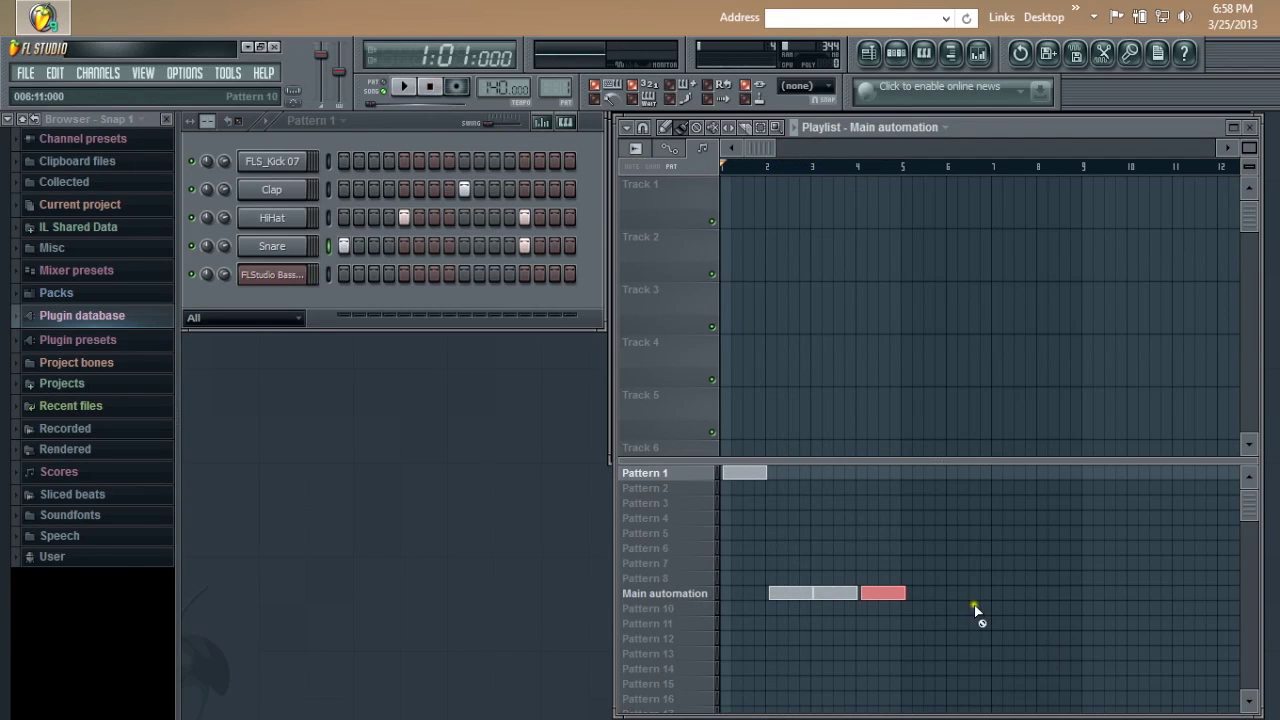
pyautogui.rightClick(883, 593)
pyautogui.rightClick(835, 593)
pyautogui.rightClick(790, 593)
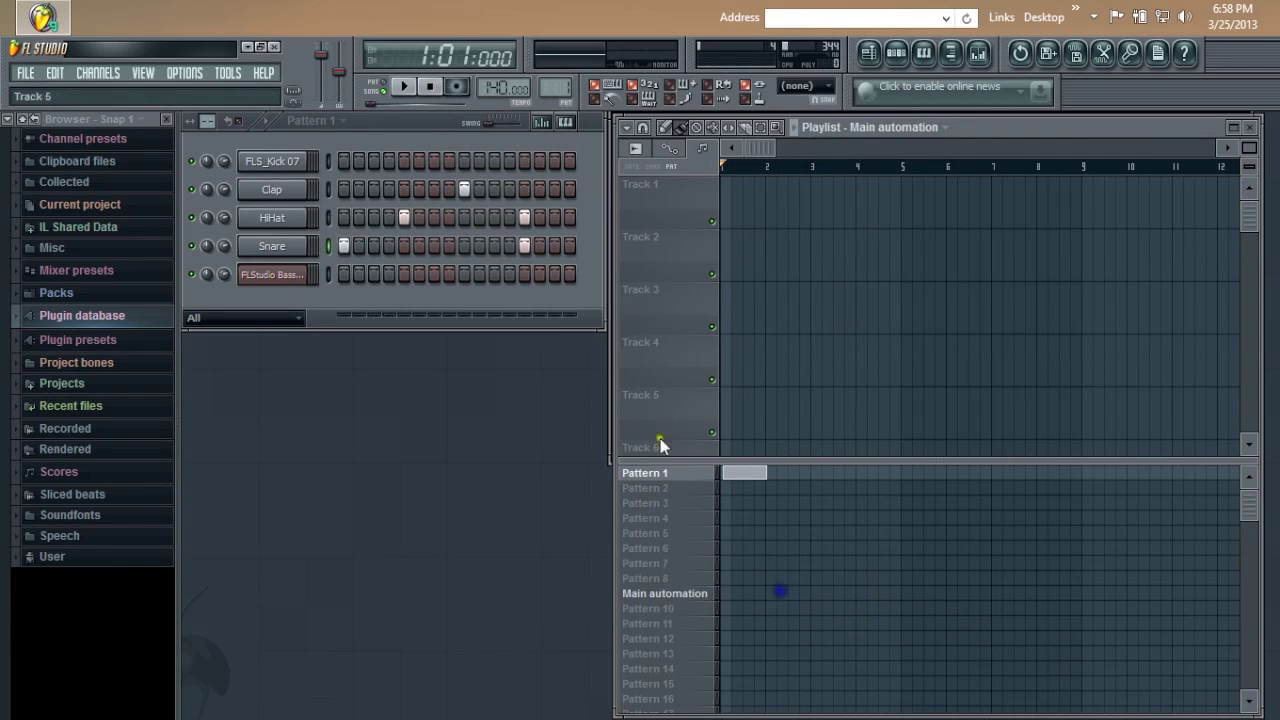
# Set the playlist's grid snap to 1/4 step, and change it to 1/4 beat.
pyautogui.click(640, 130)
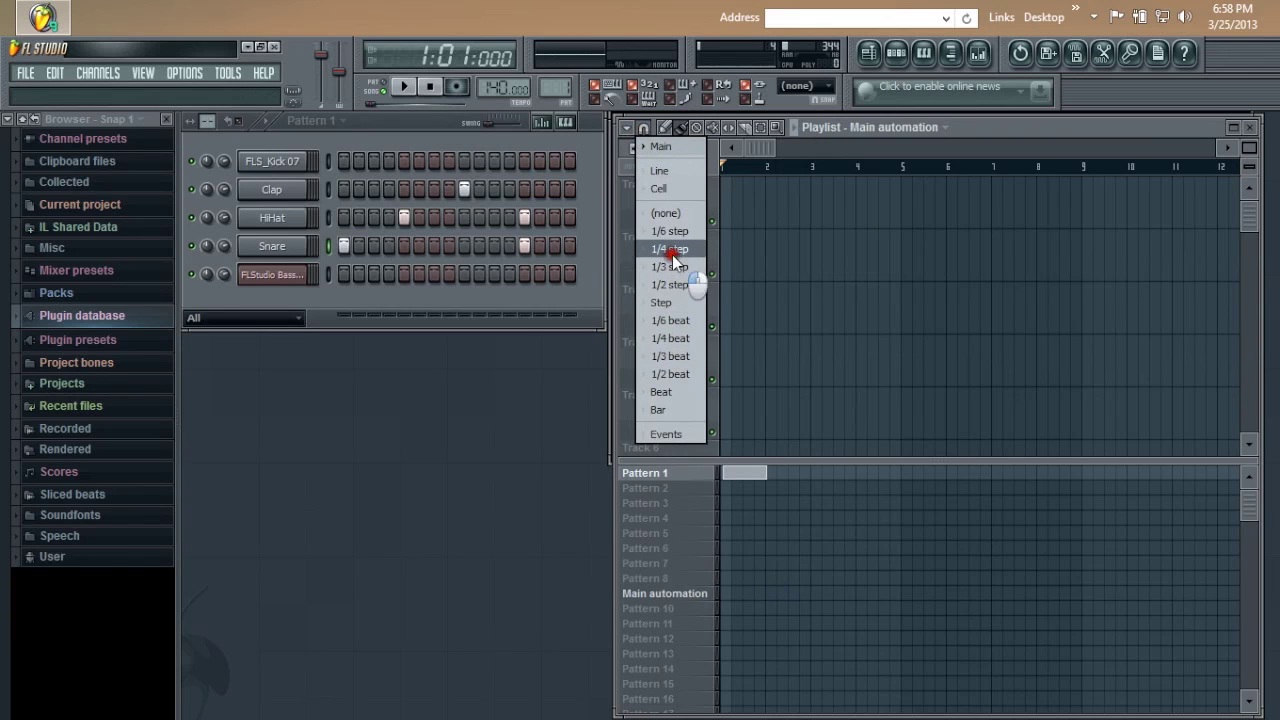
pyautogui.click(672, 255)
pyautogui.click(644, 127)
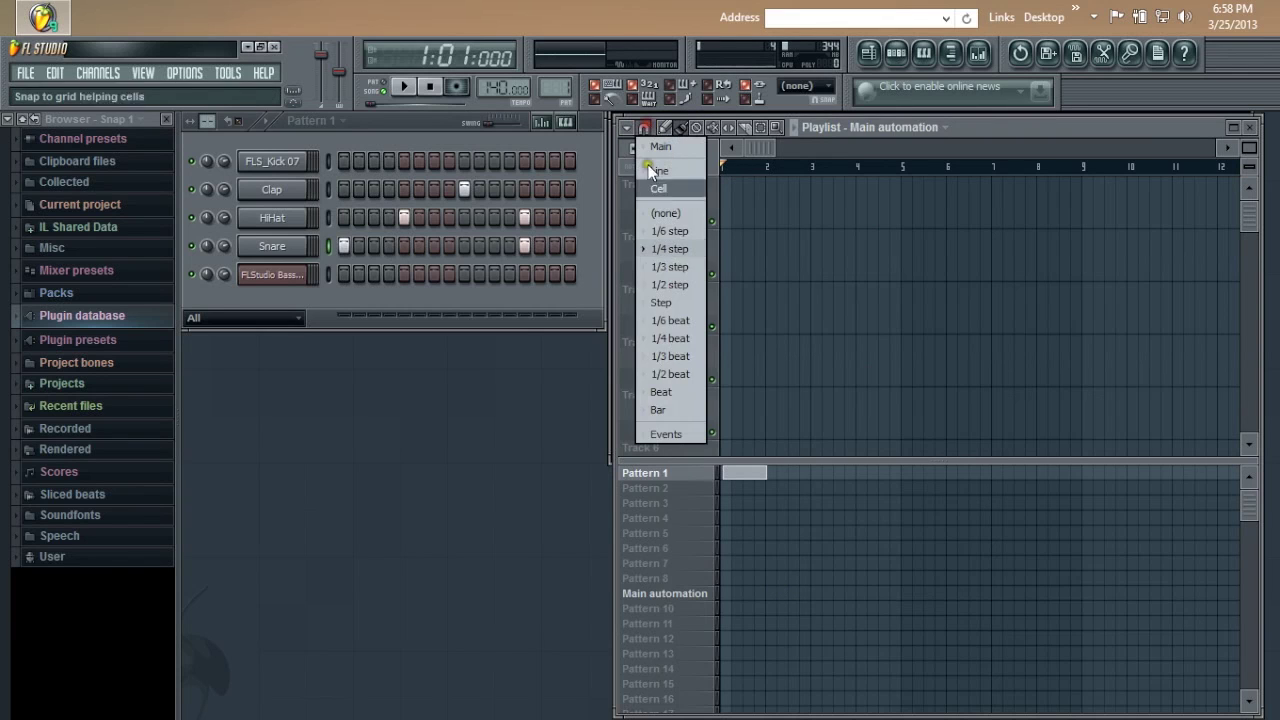
pyautogui.click(660, 336)
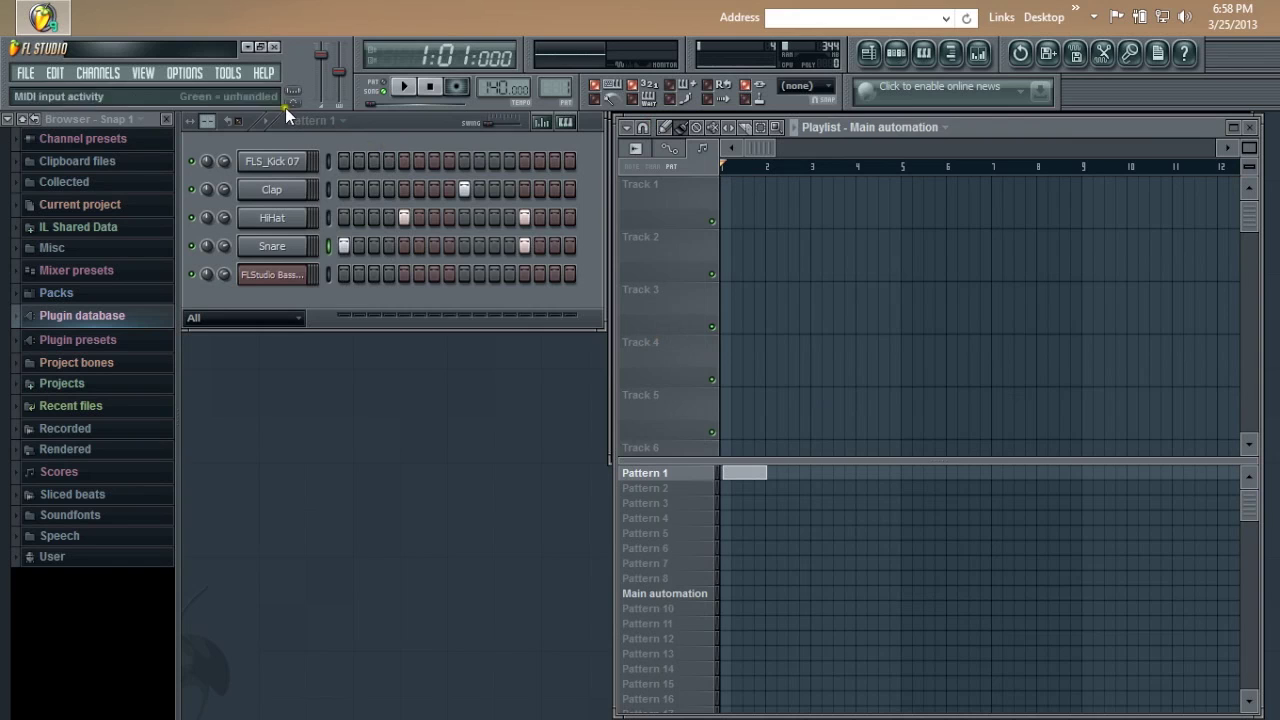
# Set the project tempo to 150 BPM.
pyautogui.click(334, 119)
pyautogui.click(334, 119)
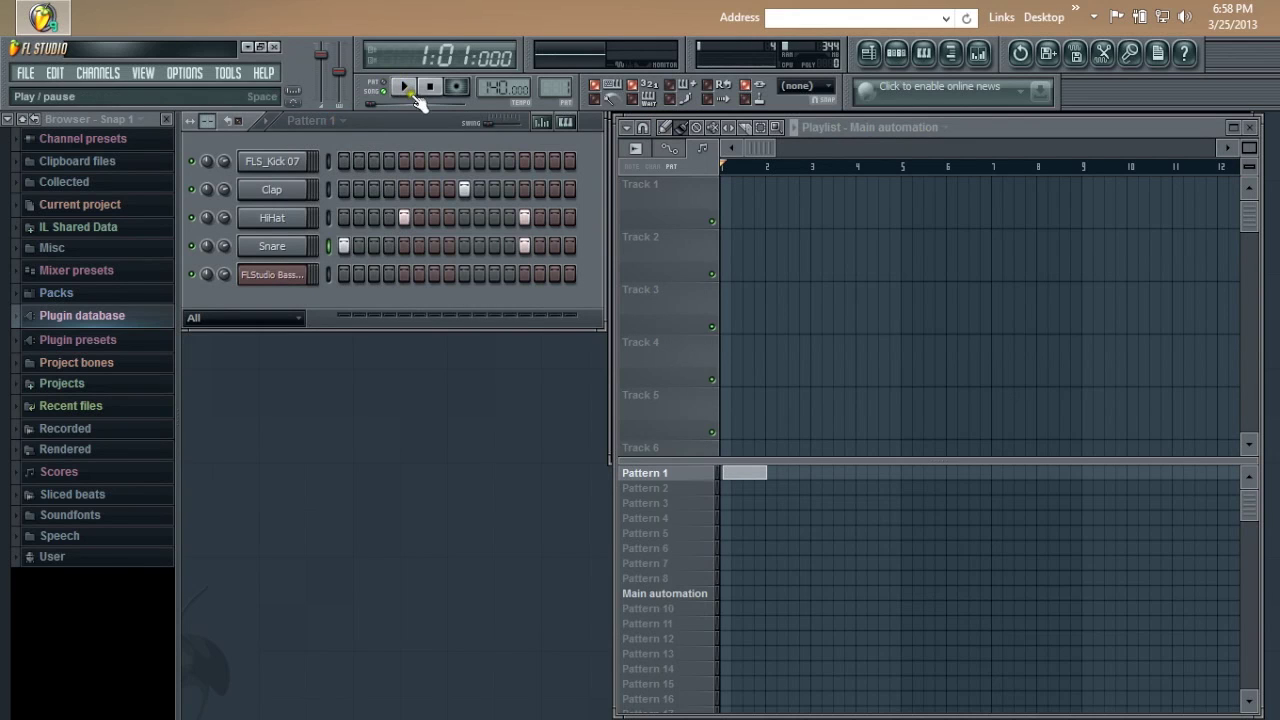
pyautogui.click(500, 87)
pyautogui.moveTo(500, 87)
pyautogui.mouseDown()
pyautogui.moveTo(500, 72)
pyautogui.moveTo(498, 89)
pyautogui.mouseUp()
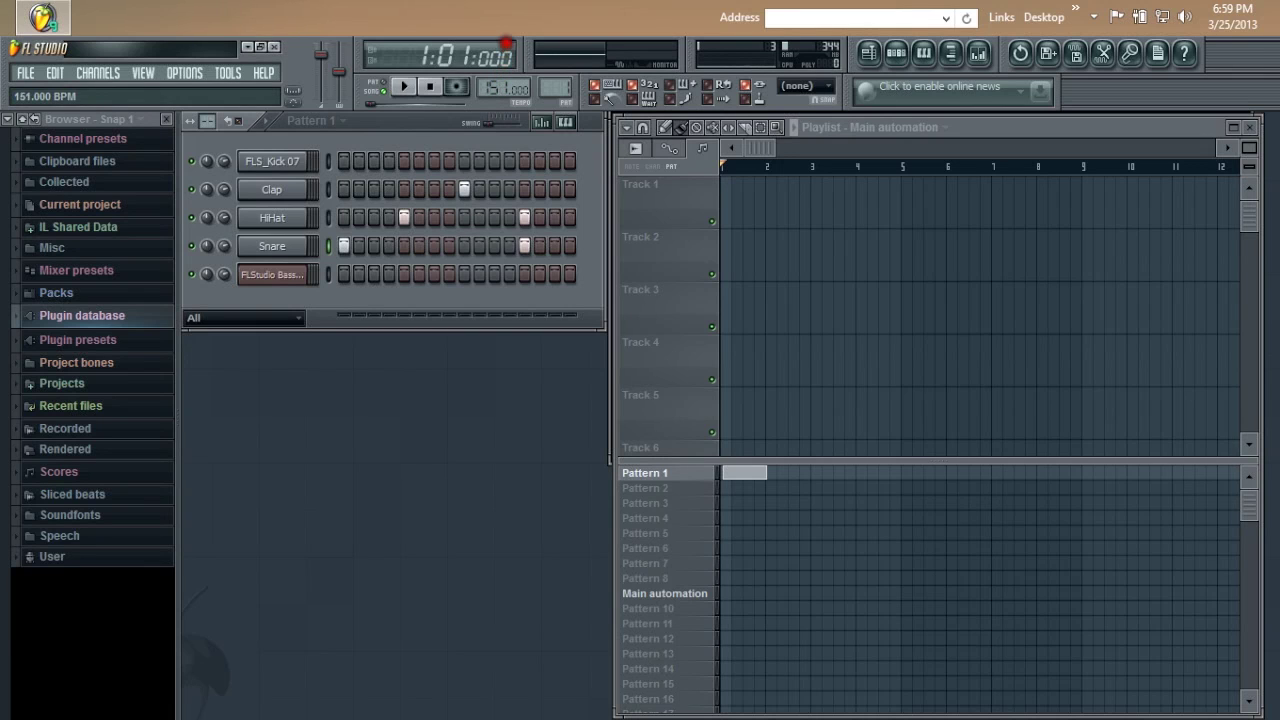
pyautogui.scroll(-1, 503, 88)
# Extend Pattern 1 to 32 steps with the beats-per-bar setting and return it to 16 steps.
pyautogui.click(205, 120)
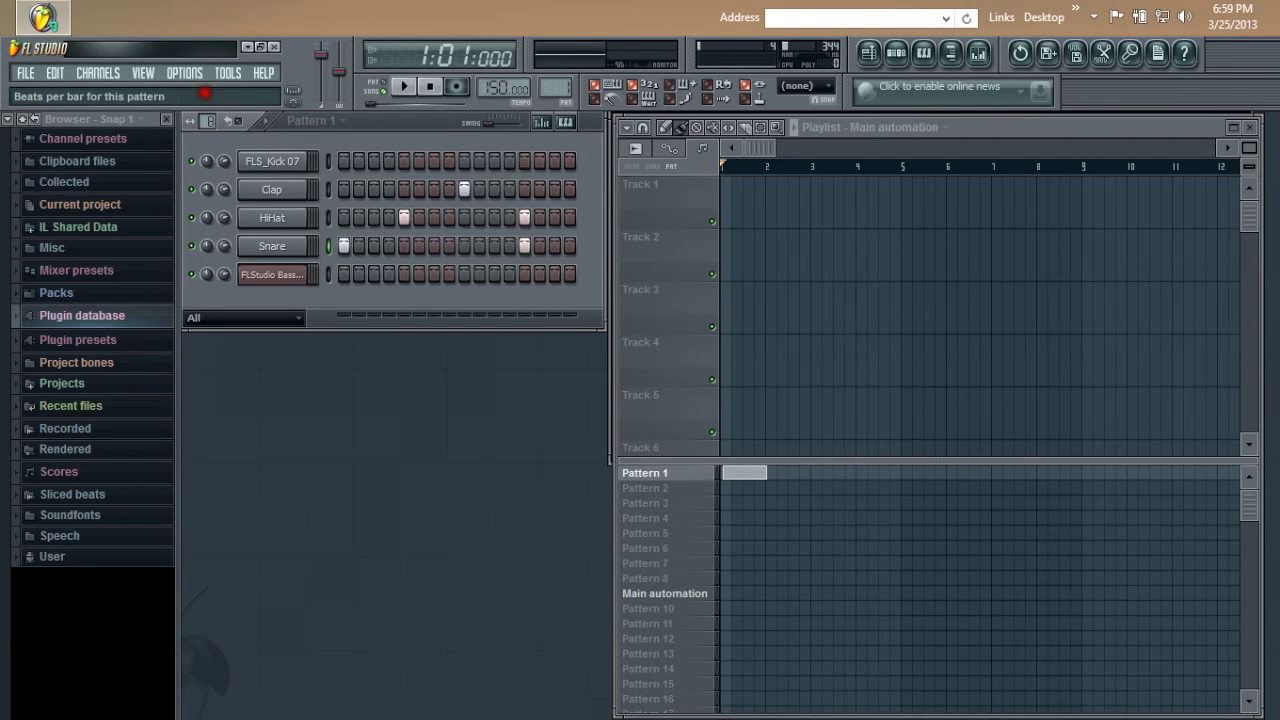
pyautogui.moveTo(205, 93); pyautogui.dragTo(205, 84)
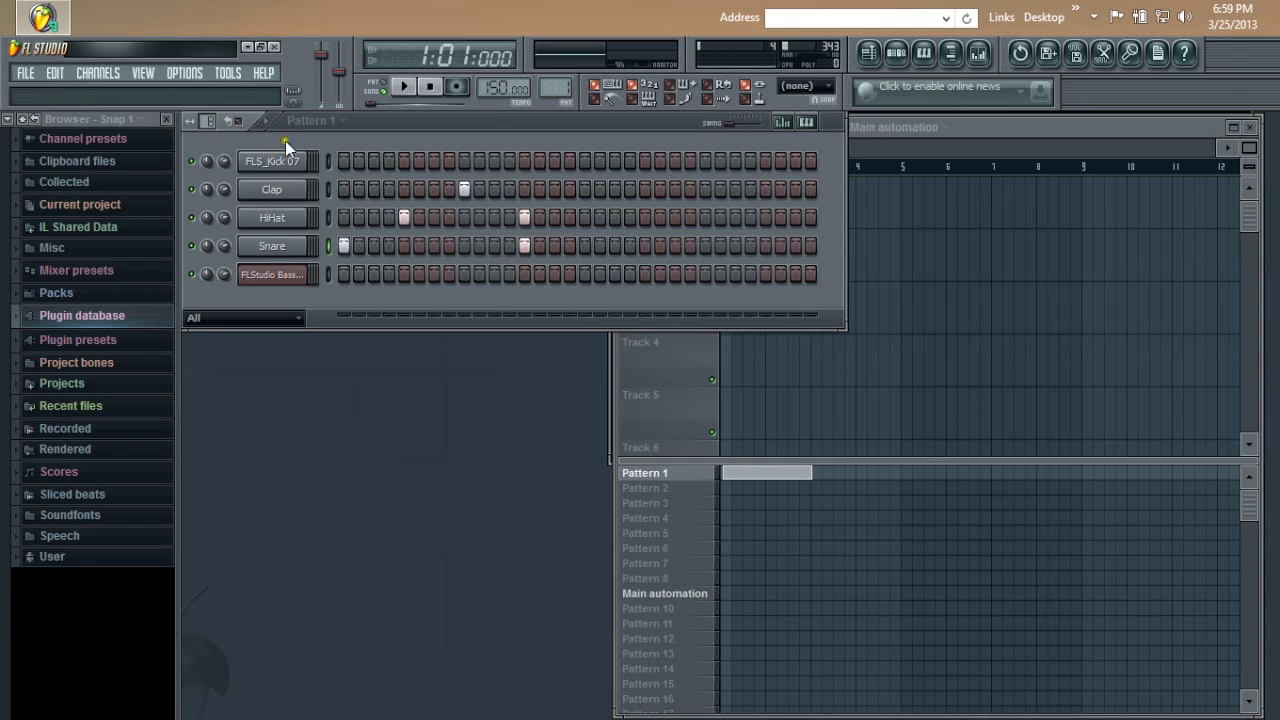
pyautogui.moveTo(205, 127); pyautogui.dragTo(206, 160)
# Rename Pattern 1 as "Intro Drum Beat" and select it in the playlist's pattern list.
pyautogui.click(310, 121)
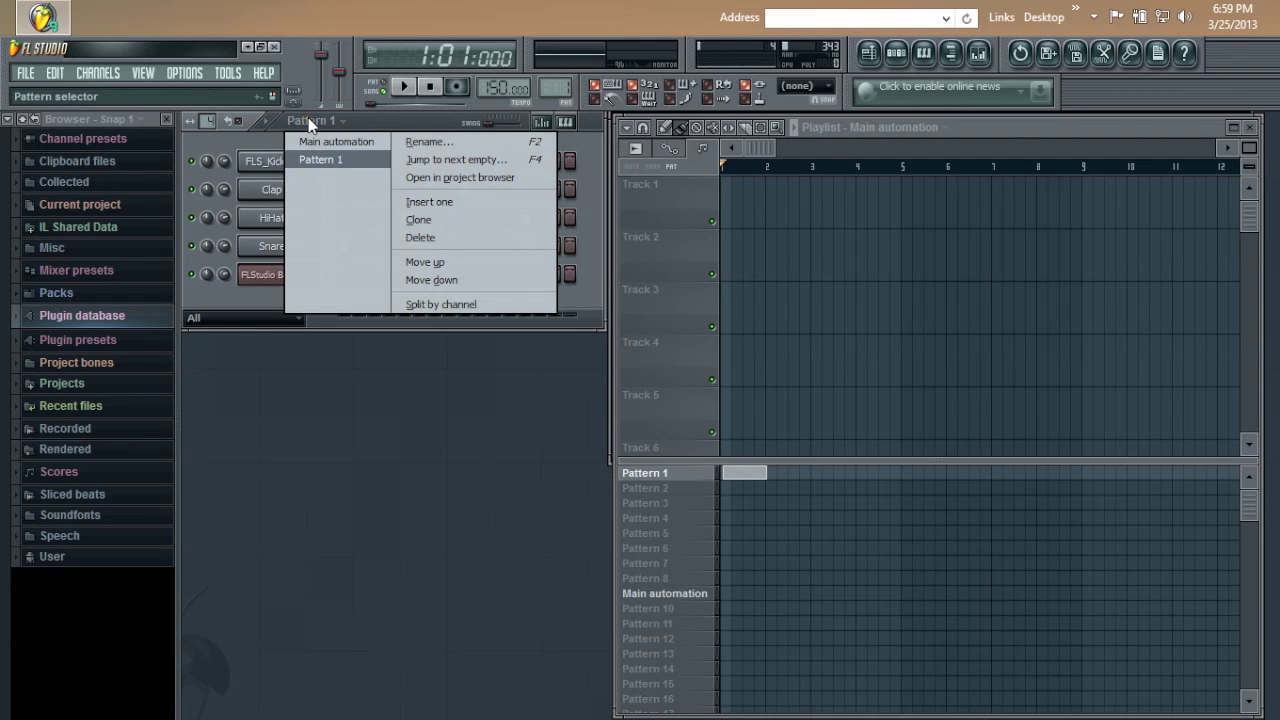
pyautogui.click(433, 143)
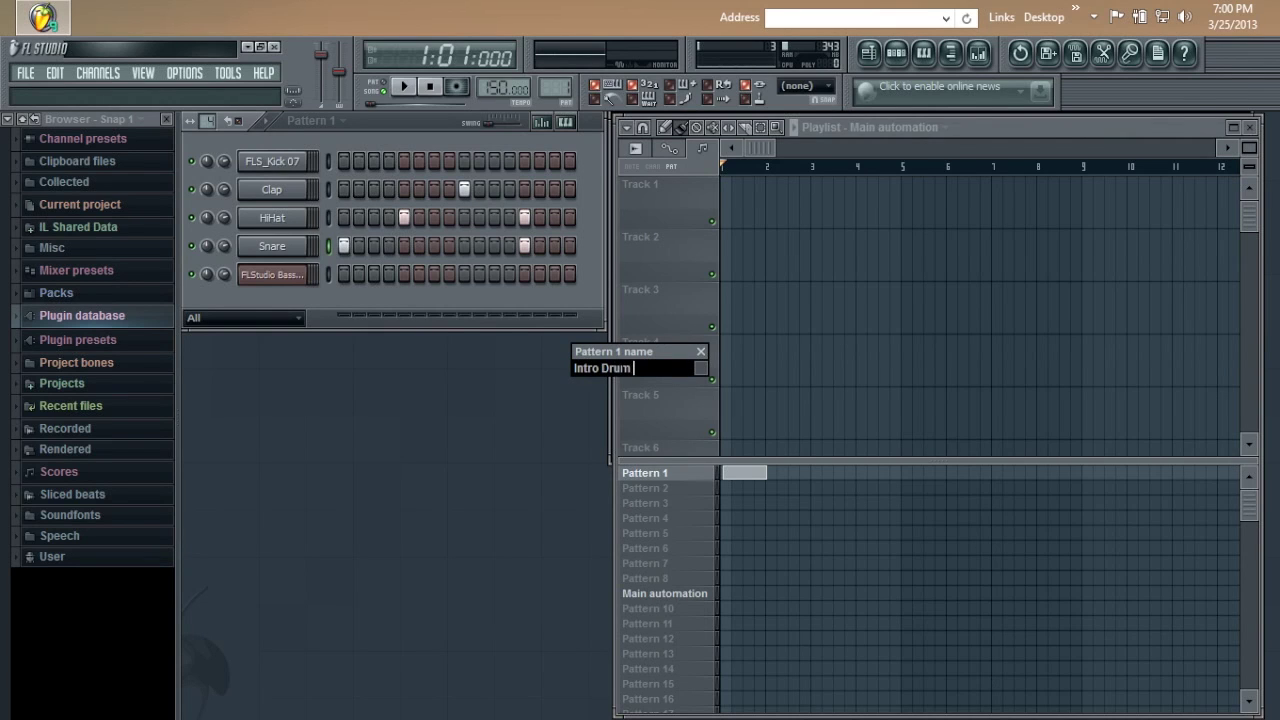
pyautogui.press('Return')
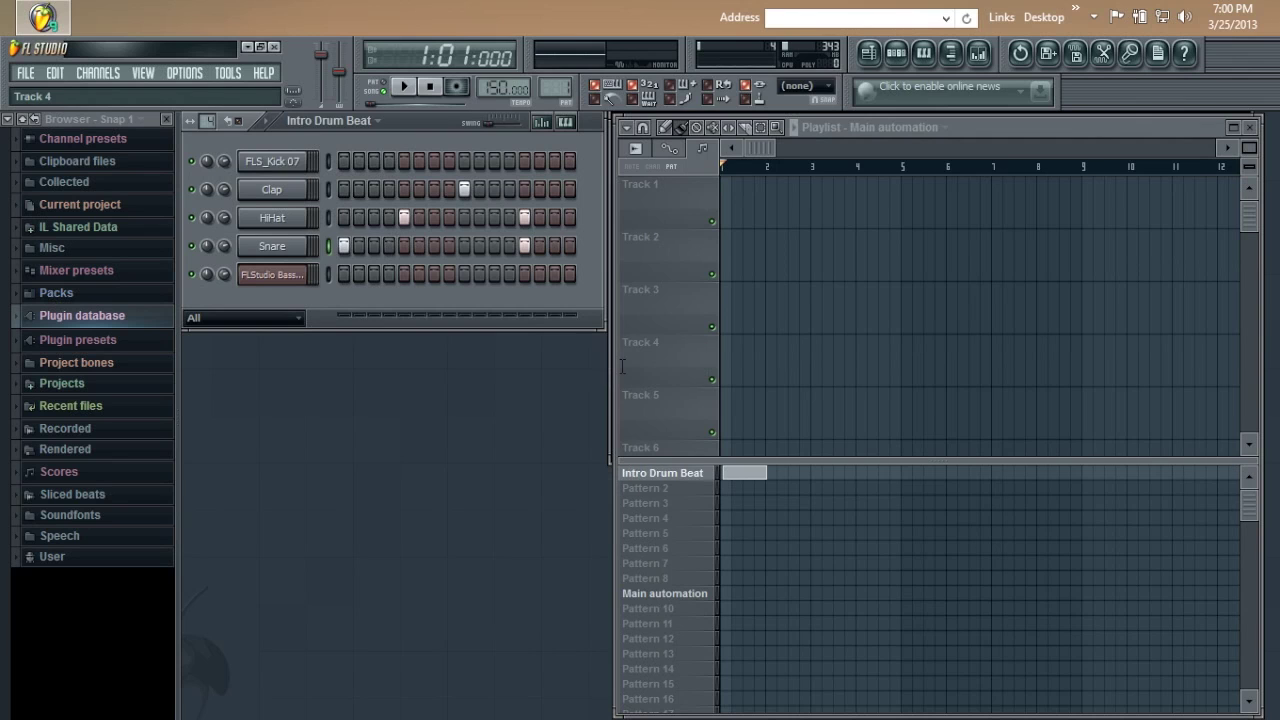
pyautogui.click(686, 474)
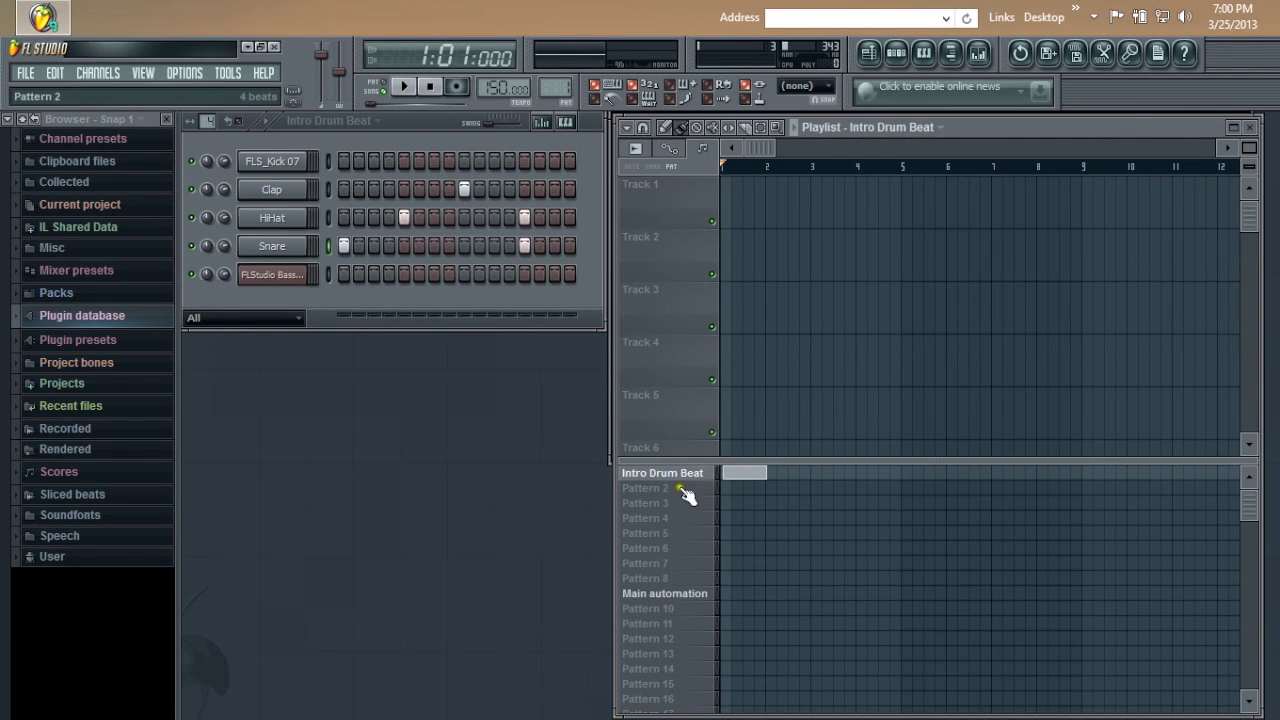
# Reselect the Intro Drum Beat pattern and show the FLStudio Bass Finger channel's available commands.
pyautogui.click(341, 124)
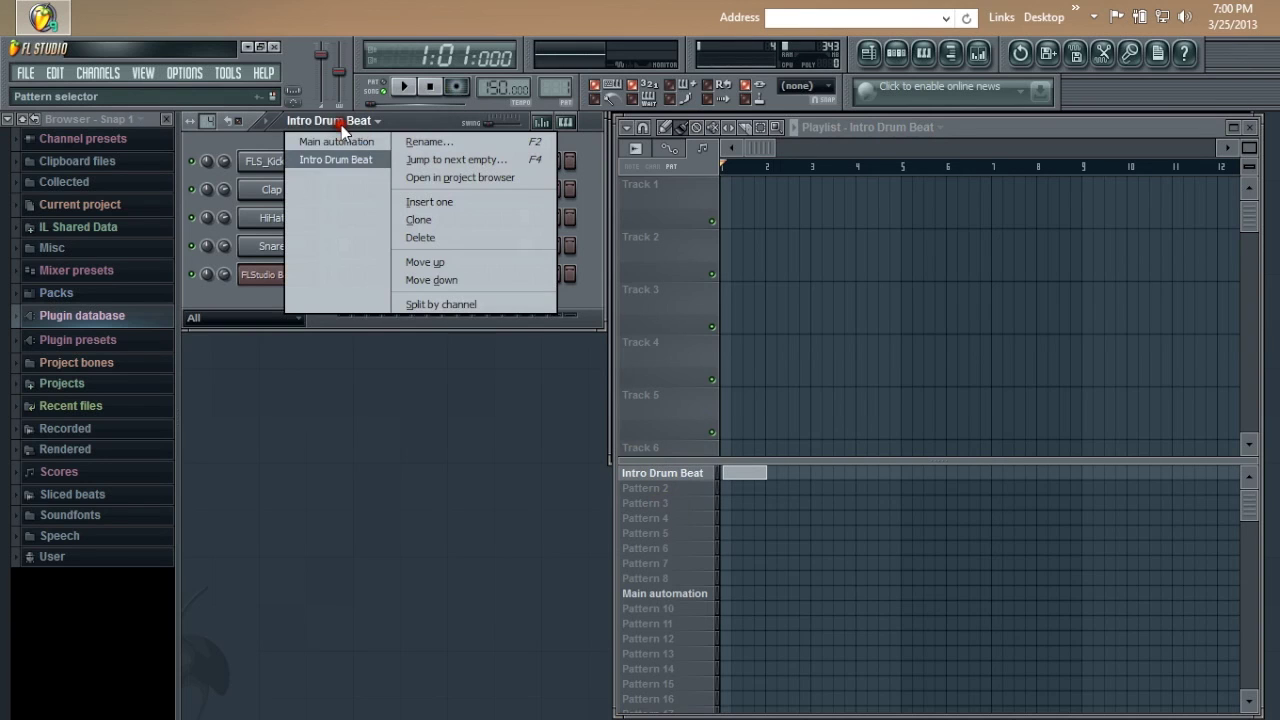
pyautogui.click(336, 159)
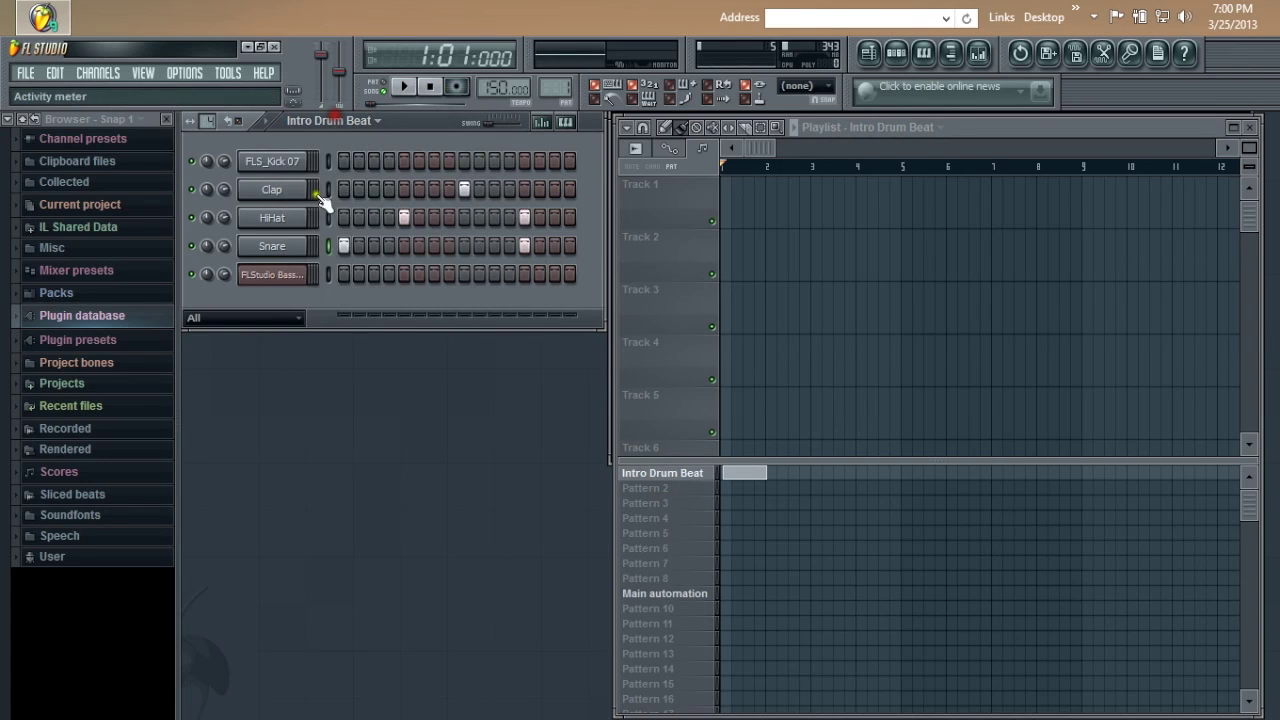
pyautogui.rightClick(288, 276)
pyautogui.click(242, 318)
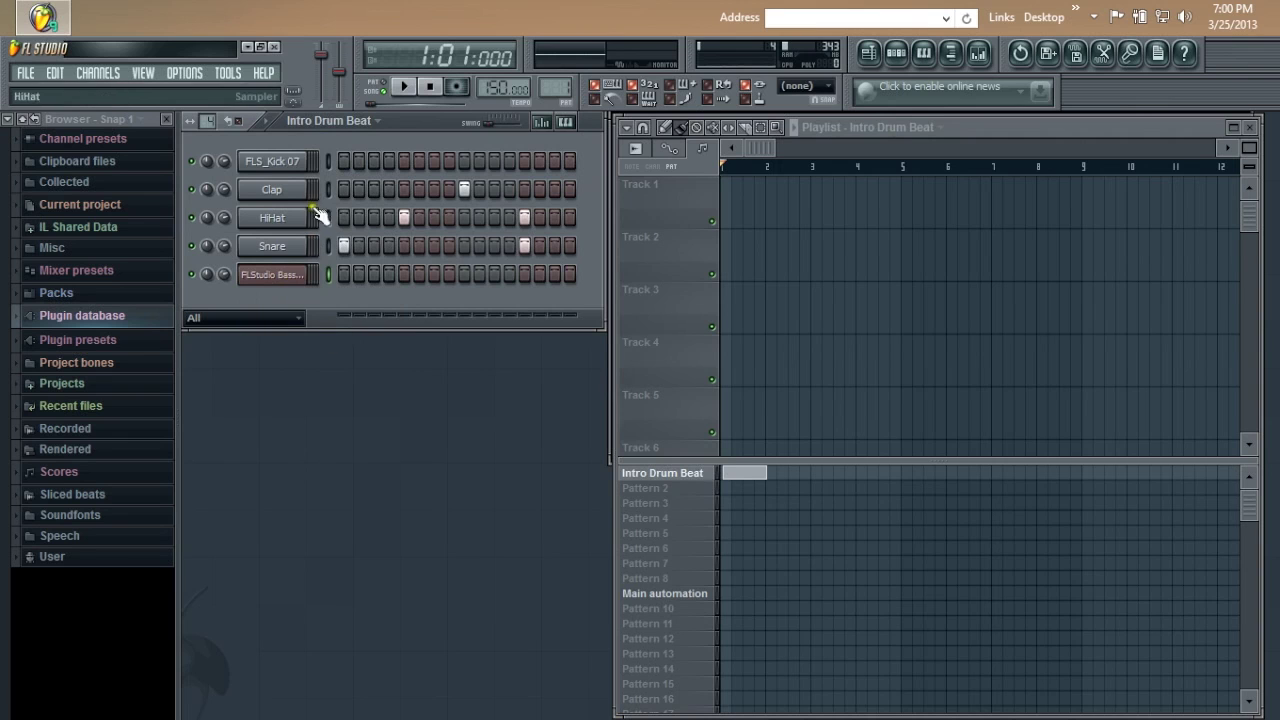
pyautogui.rightClick(291, 277)
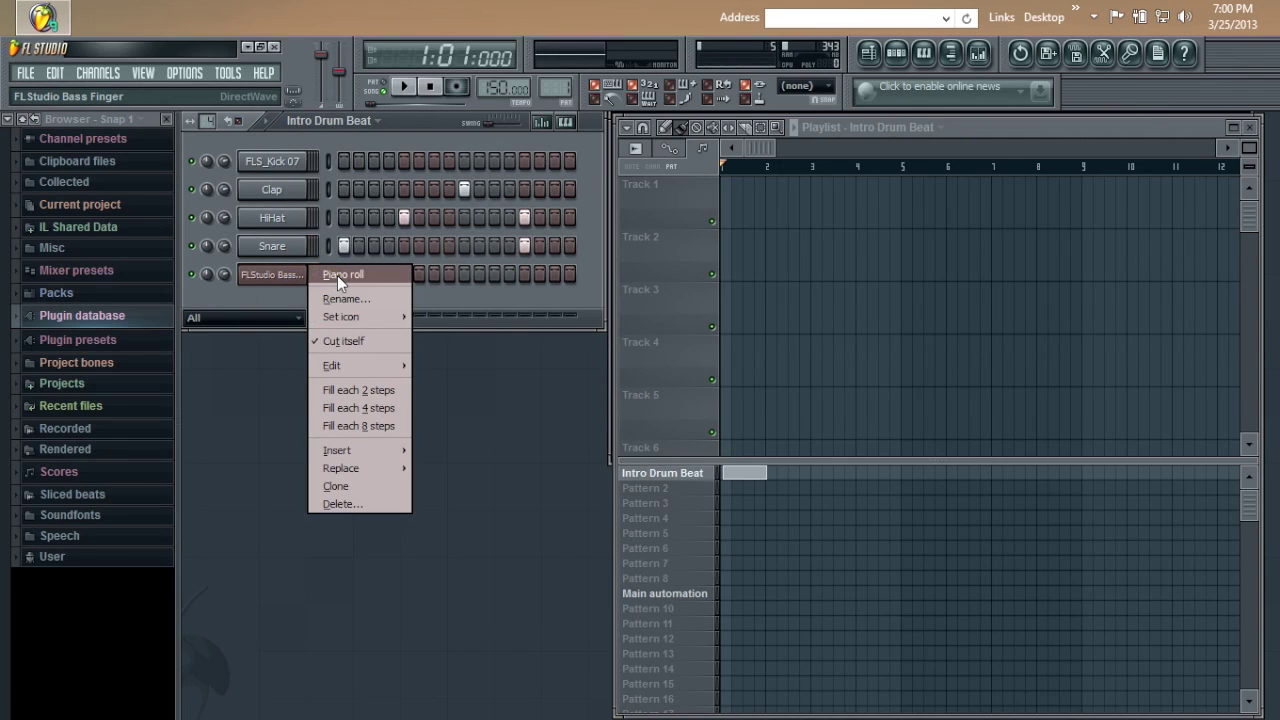
# Jump to the next empty pattern and name it "Intro Bass Line".
pyautogui.click(354, 118)
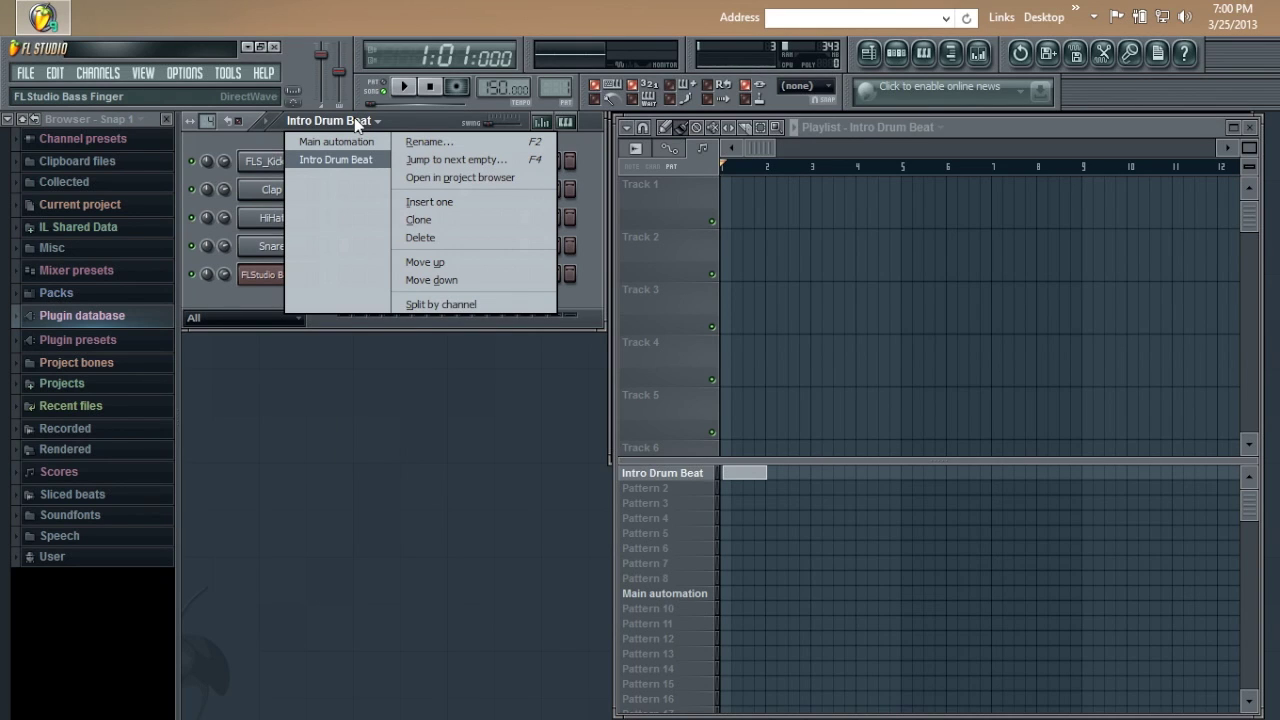
pyautogui.click(435, 162)
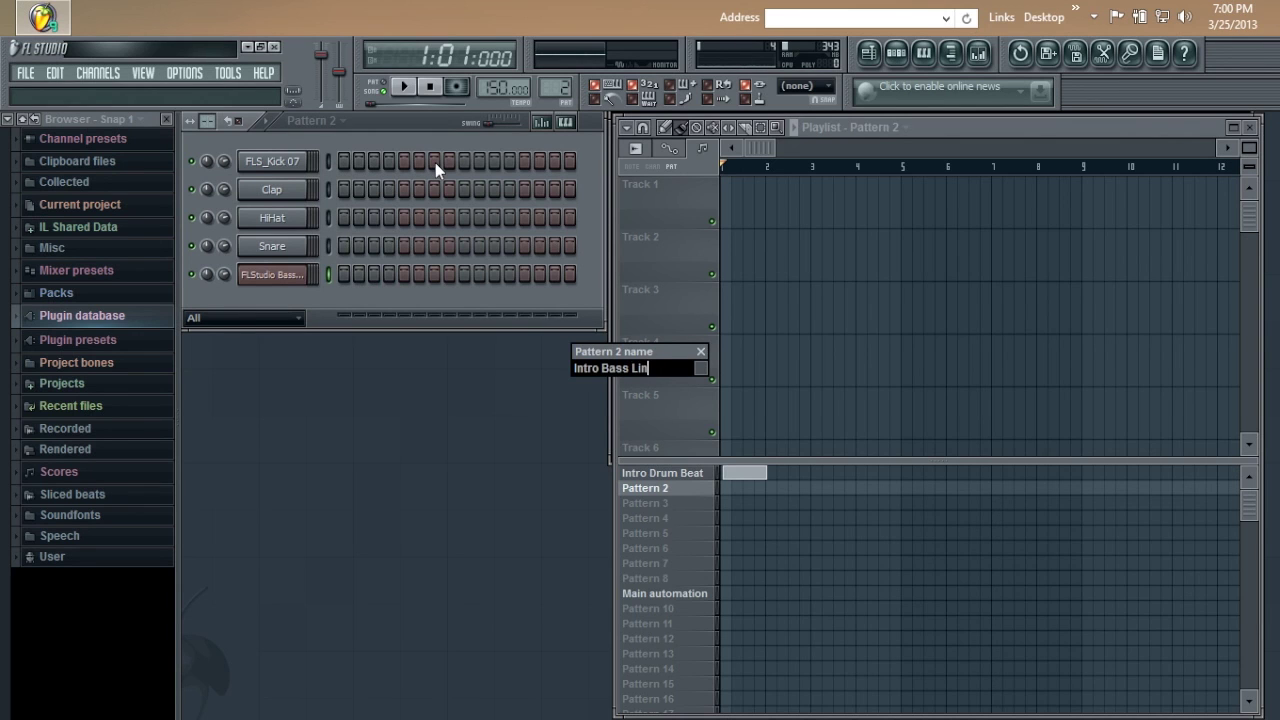
pyautogui.press('Return')
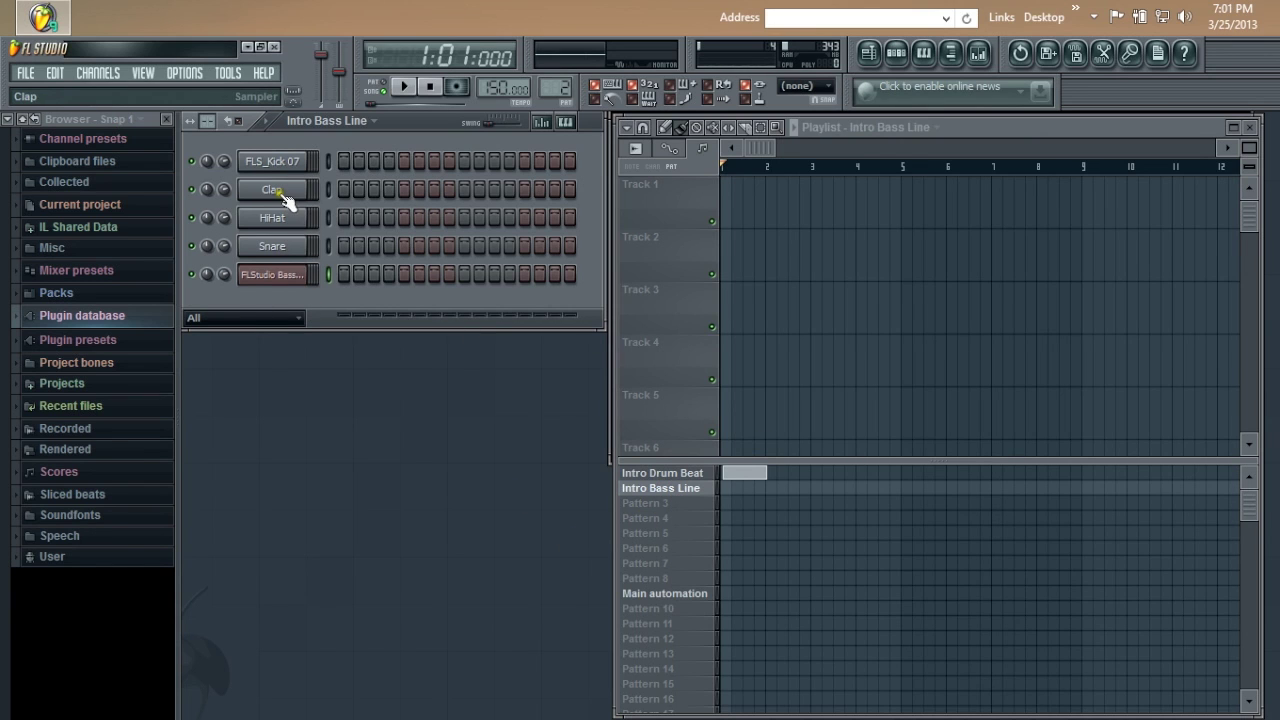
# Compare the two patterns by switching to Intro Drum Beat and back to Intro Bass Line.
pyautogui.click(337, 121)
pyautogui.click(323, 126)
pyautogui.click(323, 126)
pyautogui.click(339, 122)
pyautogui.click(324, 121)
pyautogui.click(325, 124)
pyautogui.click(313, 119)
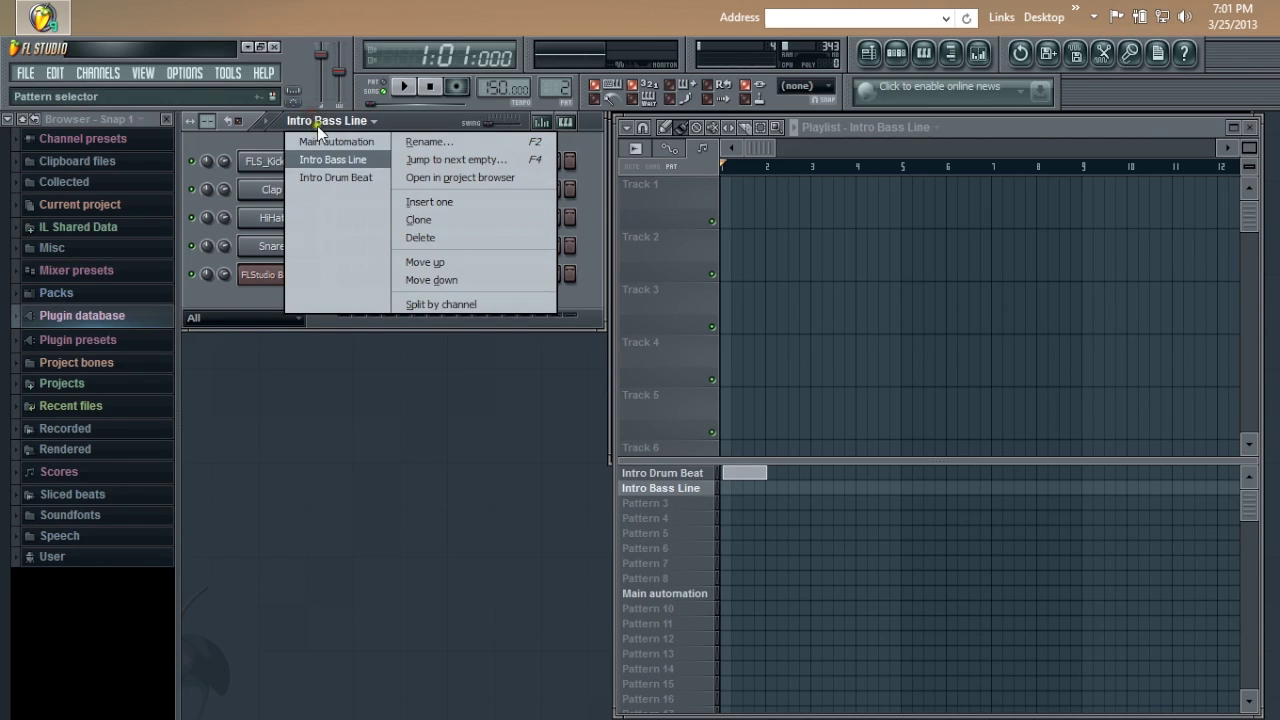
pyautogui.click(330, 176)
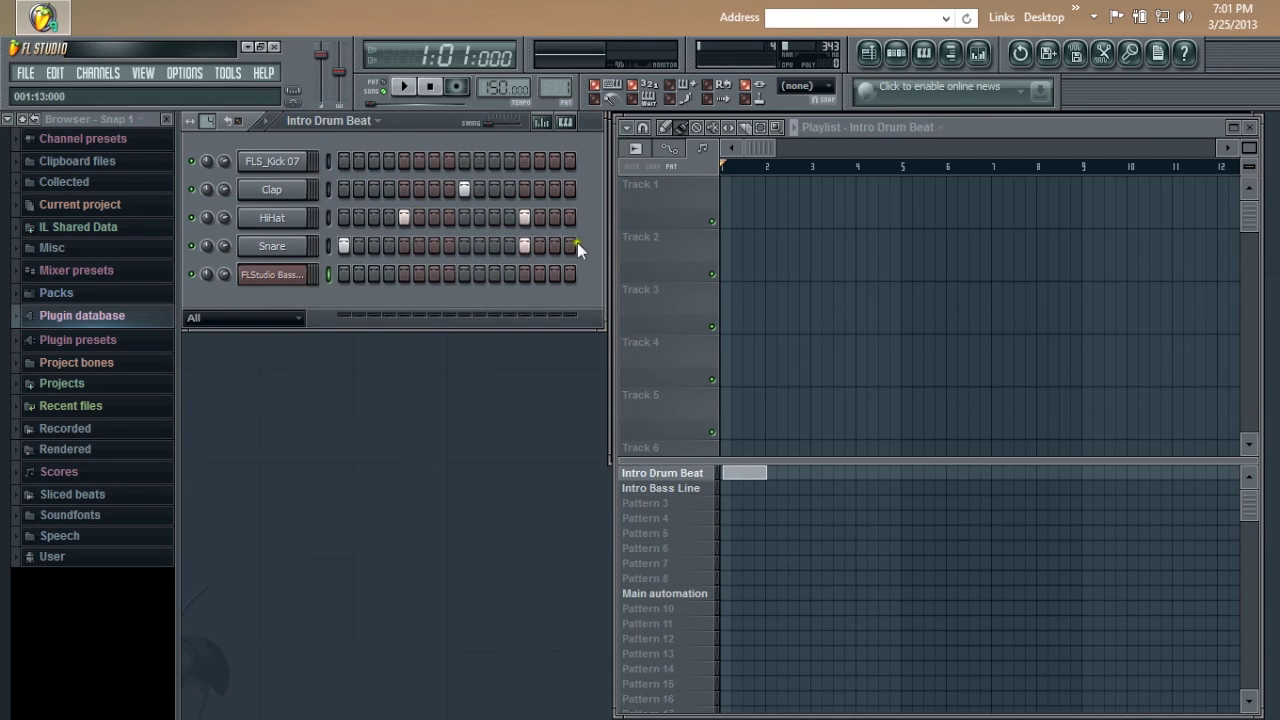
pyautogui.click(367, 121)
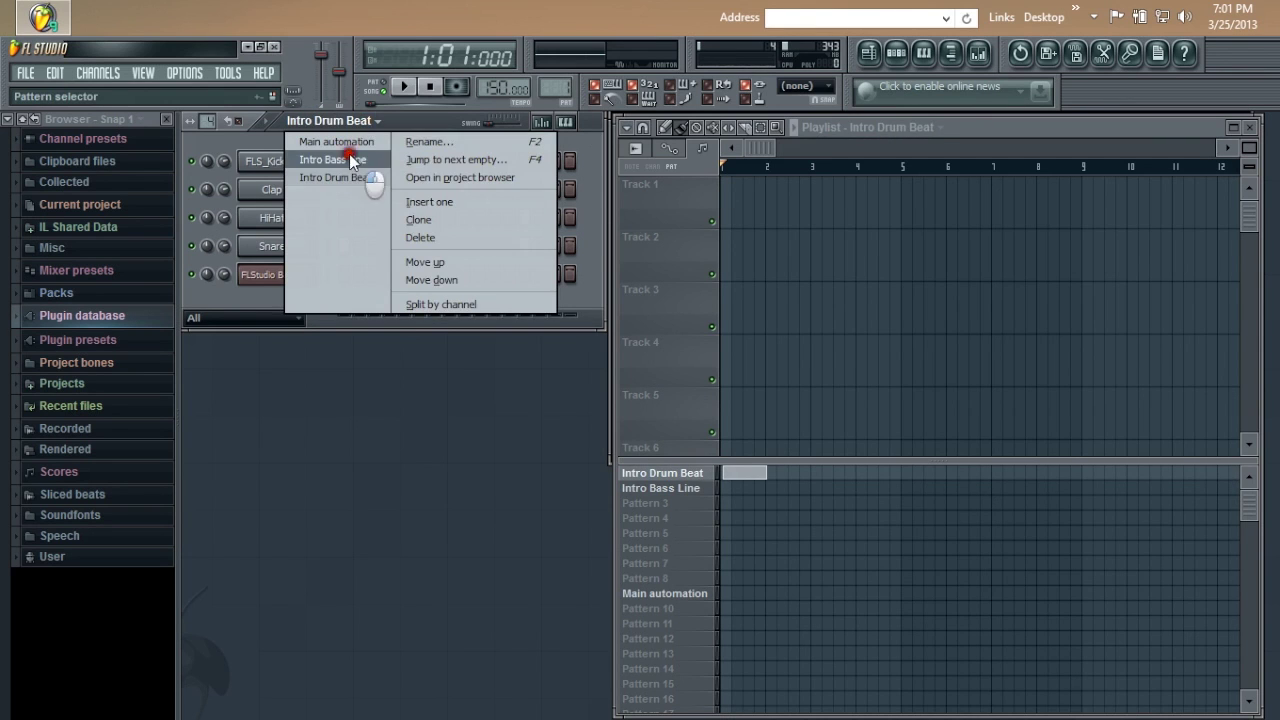
pyautogui.click(352, 162)
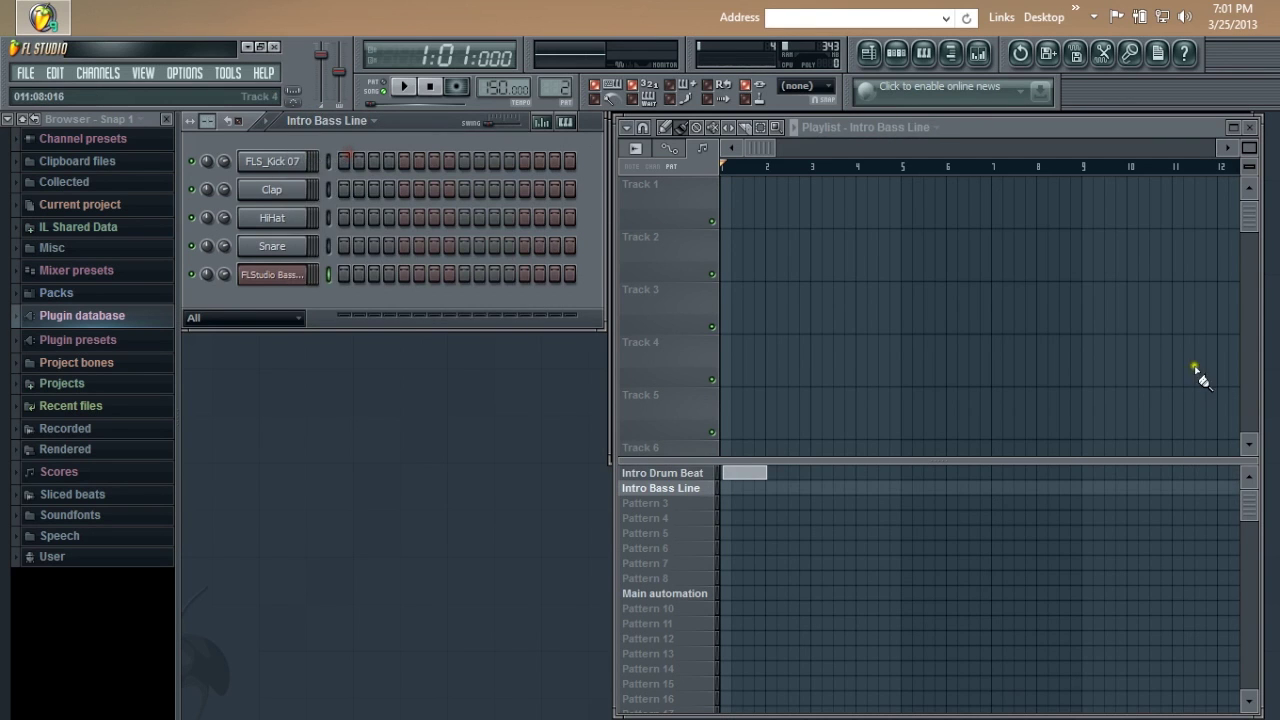
# Open the FLStudio Bass Finger channel's piano roll at full size and place a C3 note at bar 1.
pyautogui.rightClick(286, 280)
pyautogui.click(328, 274)
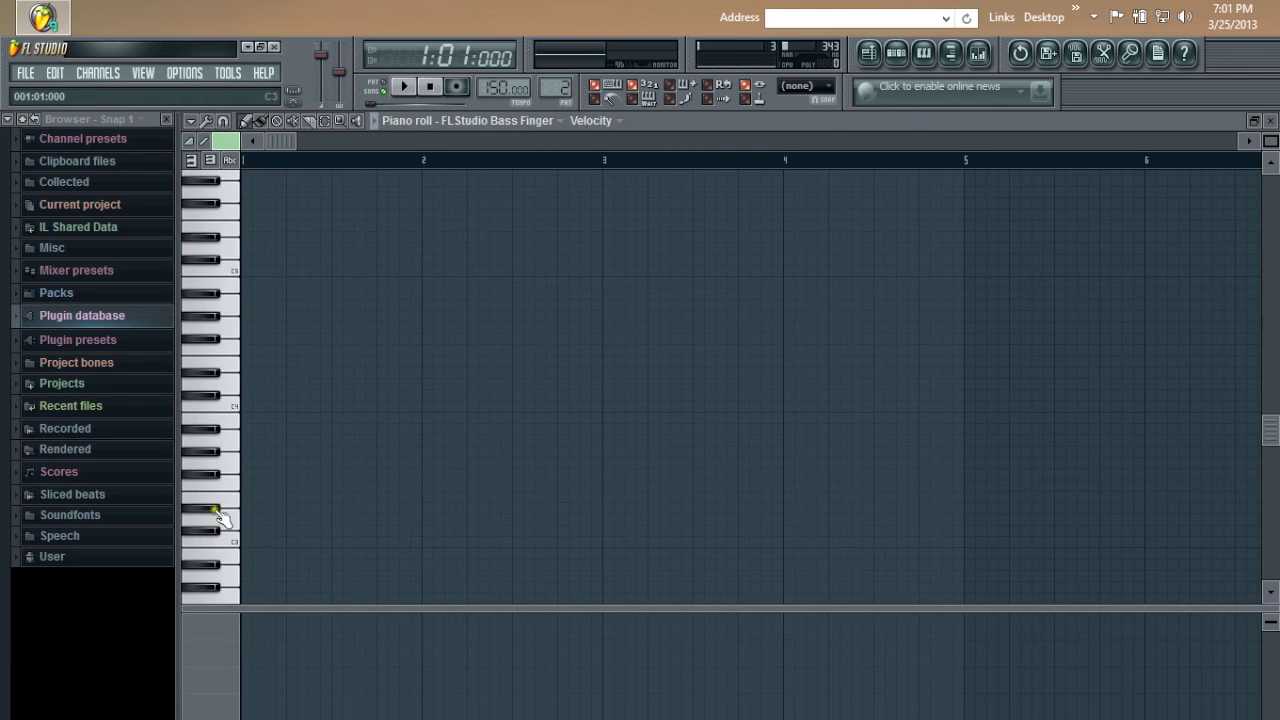
pyautogui.click(1254, 121)
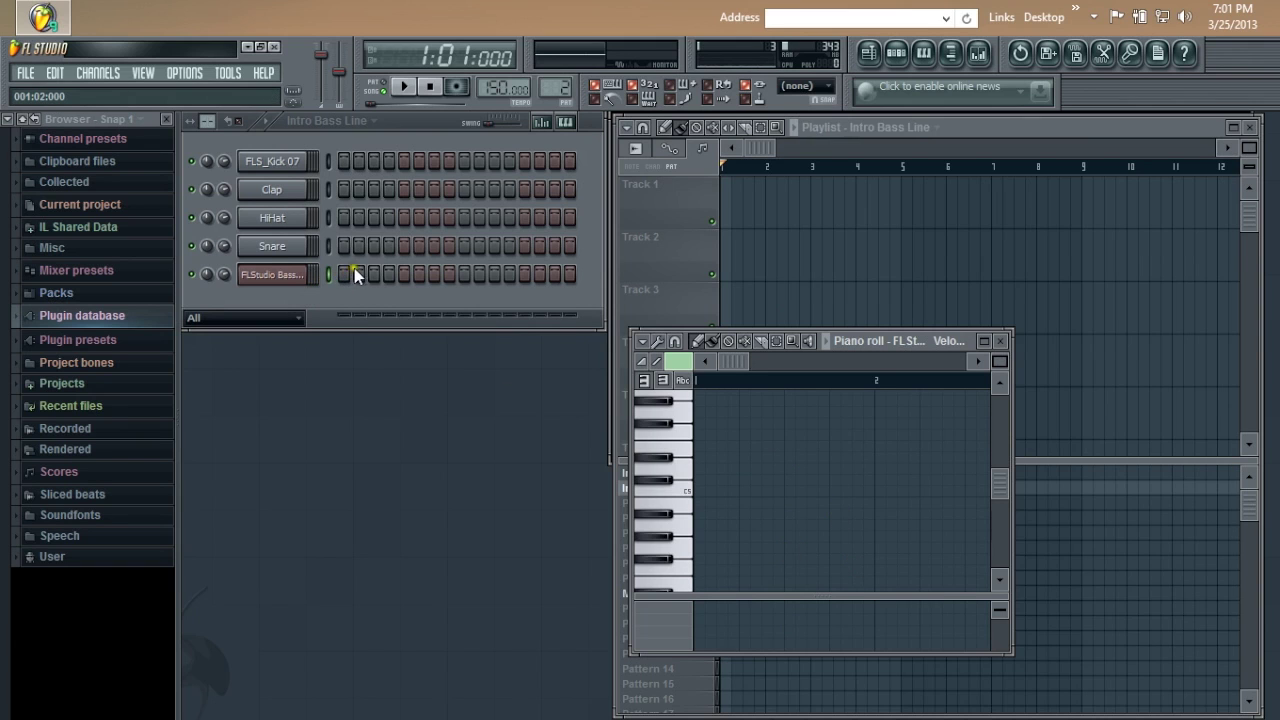
pyautogui.click(984, 341)
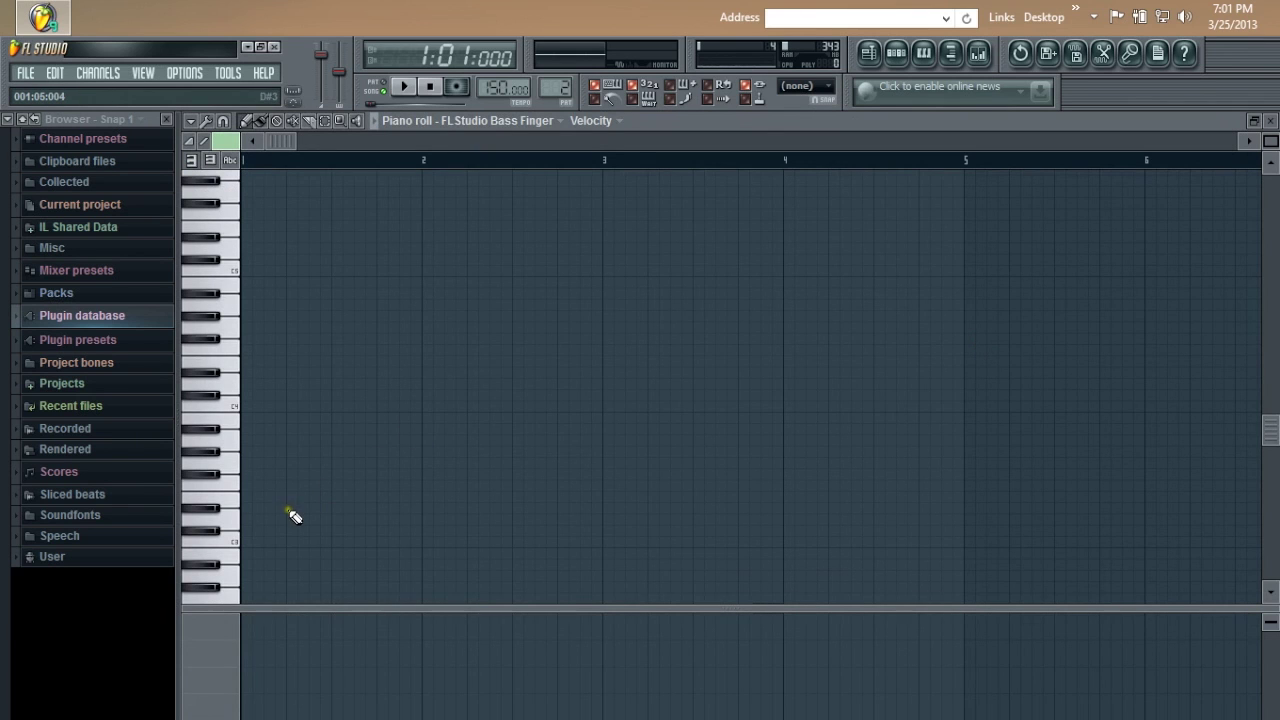
pyautogui.click(245, 542)
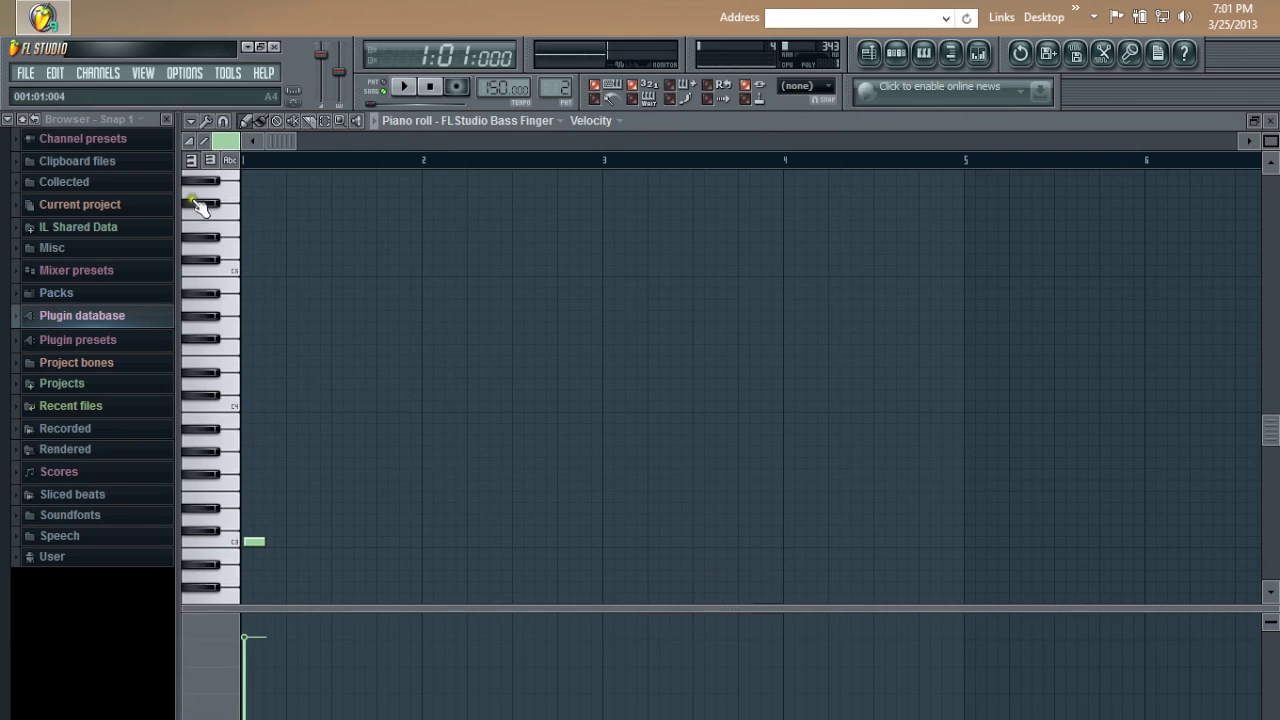
# Set the piano roll's grid snap to 1/4 beat.
pyautogui.click(222, 118)
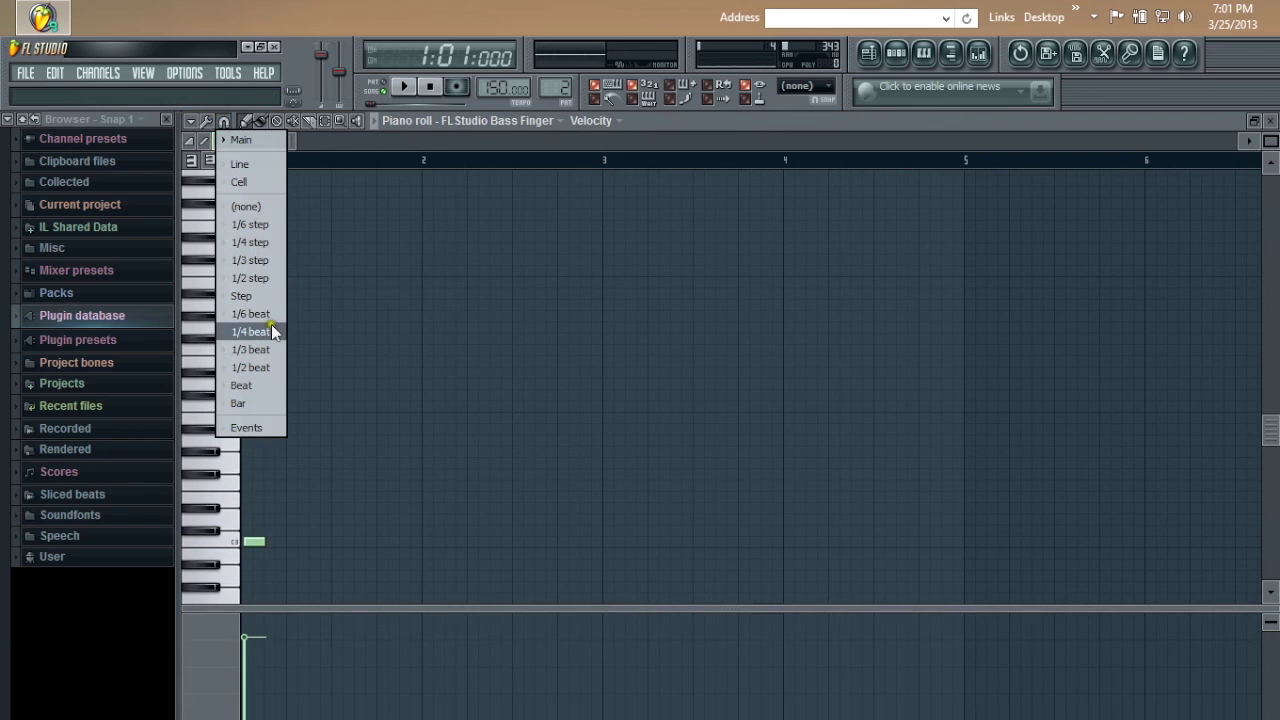
pyautogui.click(227, 120)
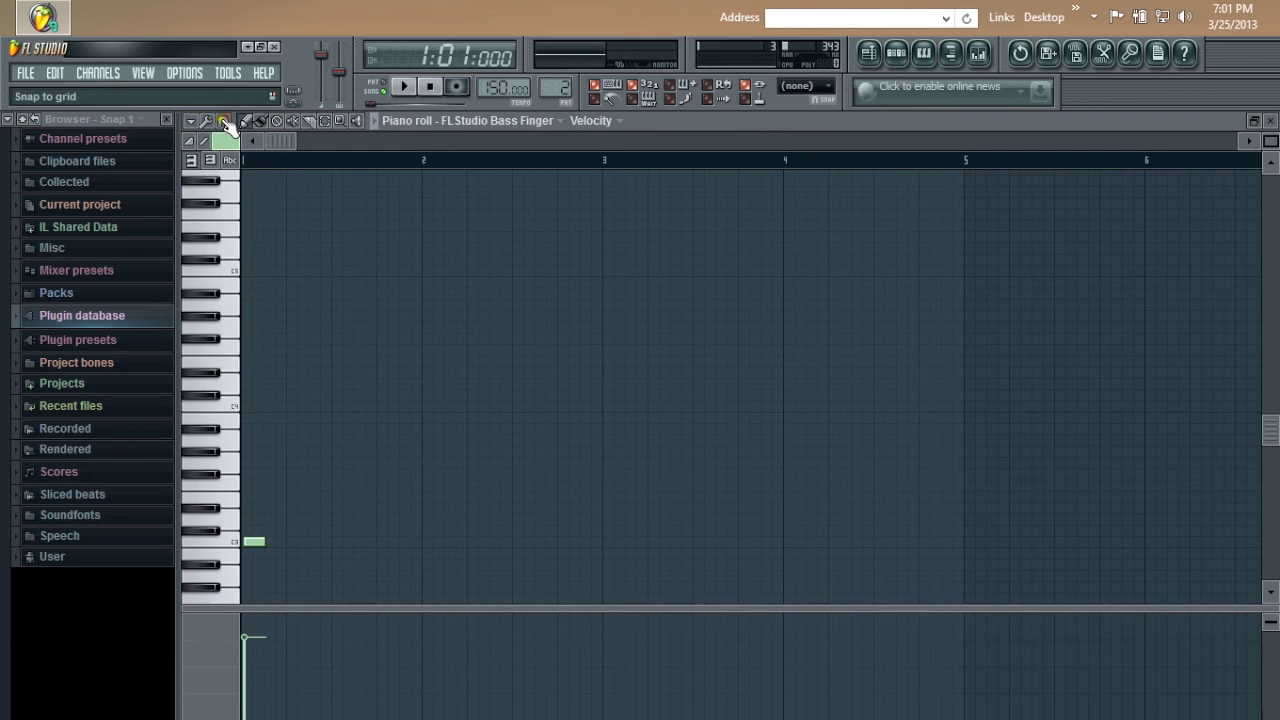
pyautogui.click(224, 121)
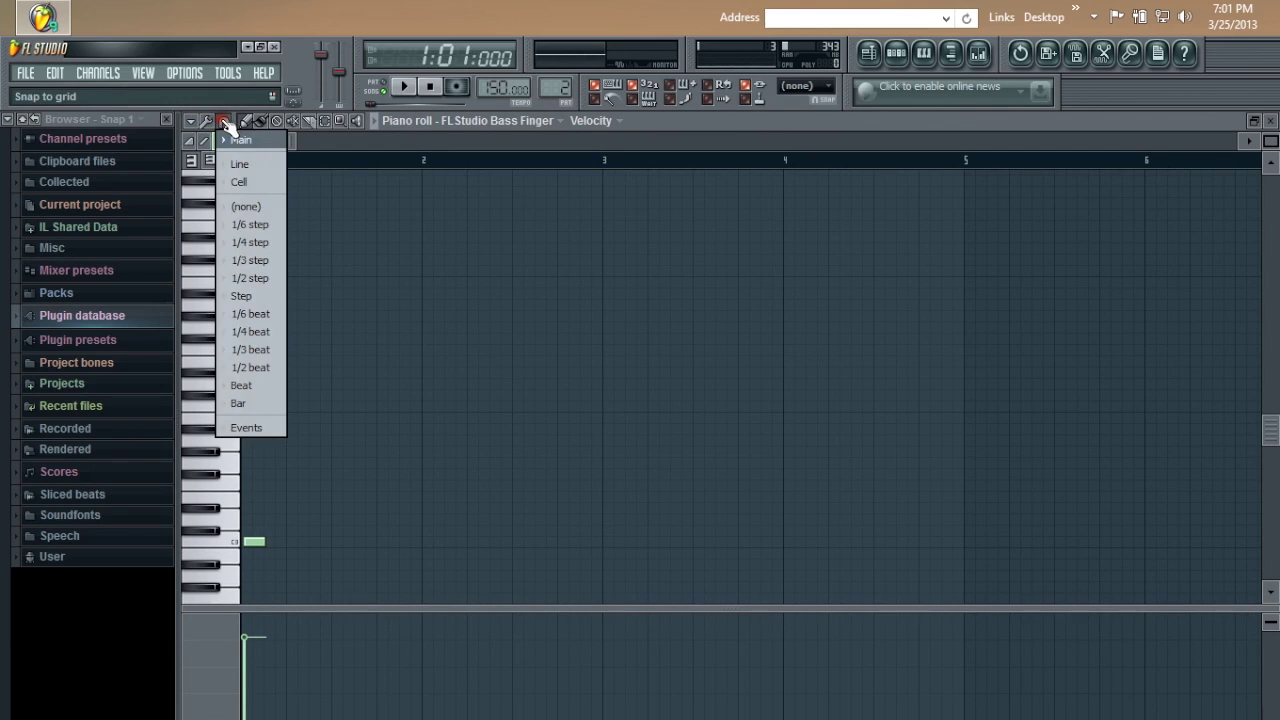
pyautogui.click(264, 335)
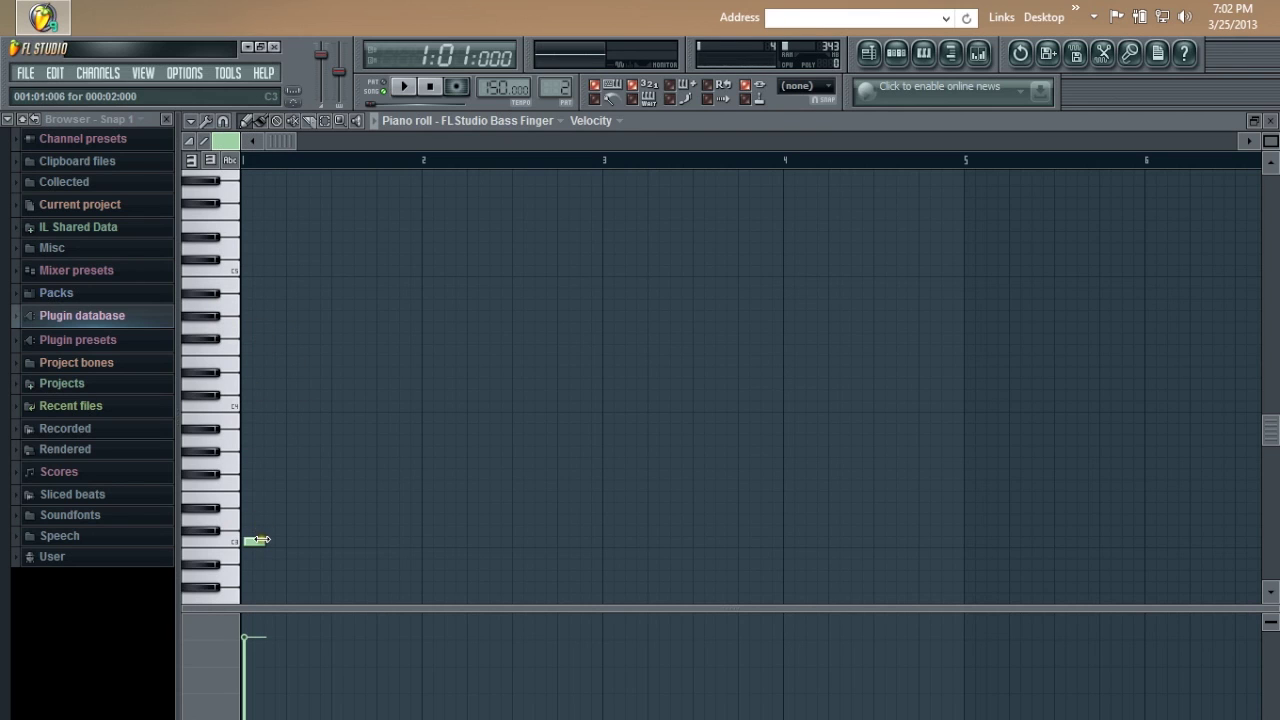
# Delete the C3 note, place a new note on C4 at the start of bar 1, and preview the C4 key.
pyautogui.rightClick(256, 545)
pyautogui.click(302, 341)
pyautogui.moveTo(308, 340); pyautogui.dragTo(252, 401)
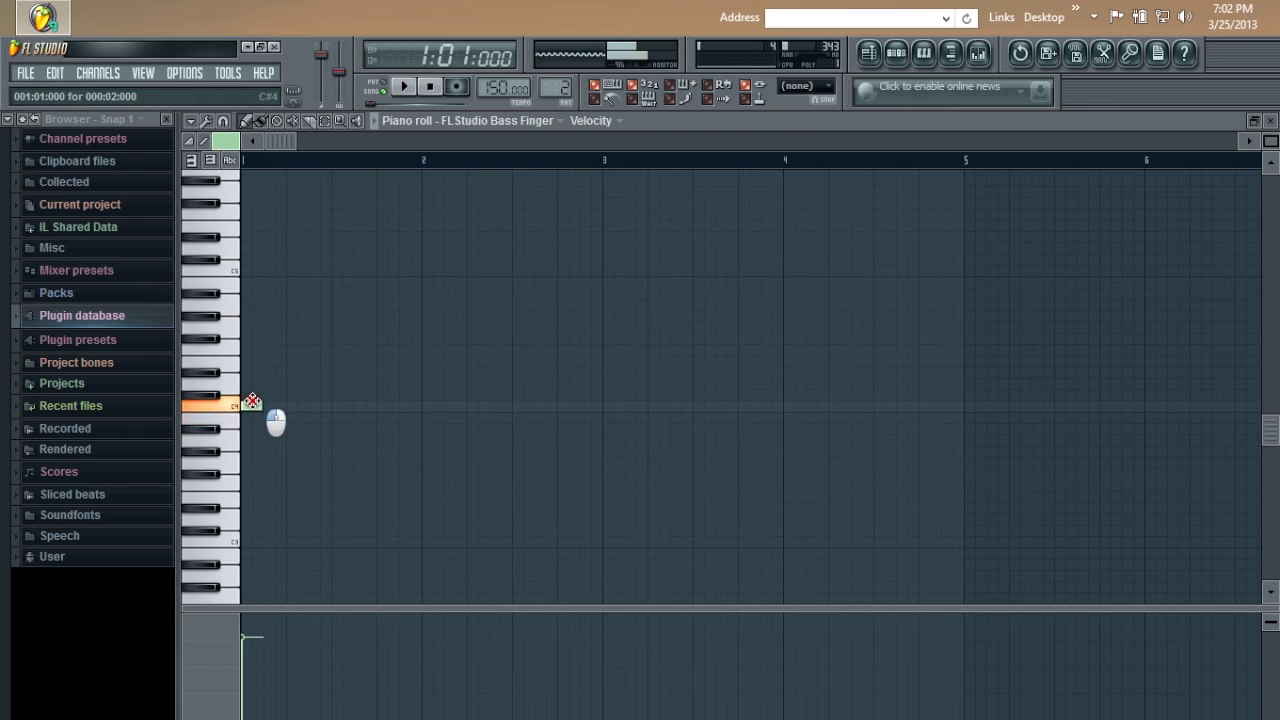
pyautogui.click(237, 403)
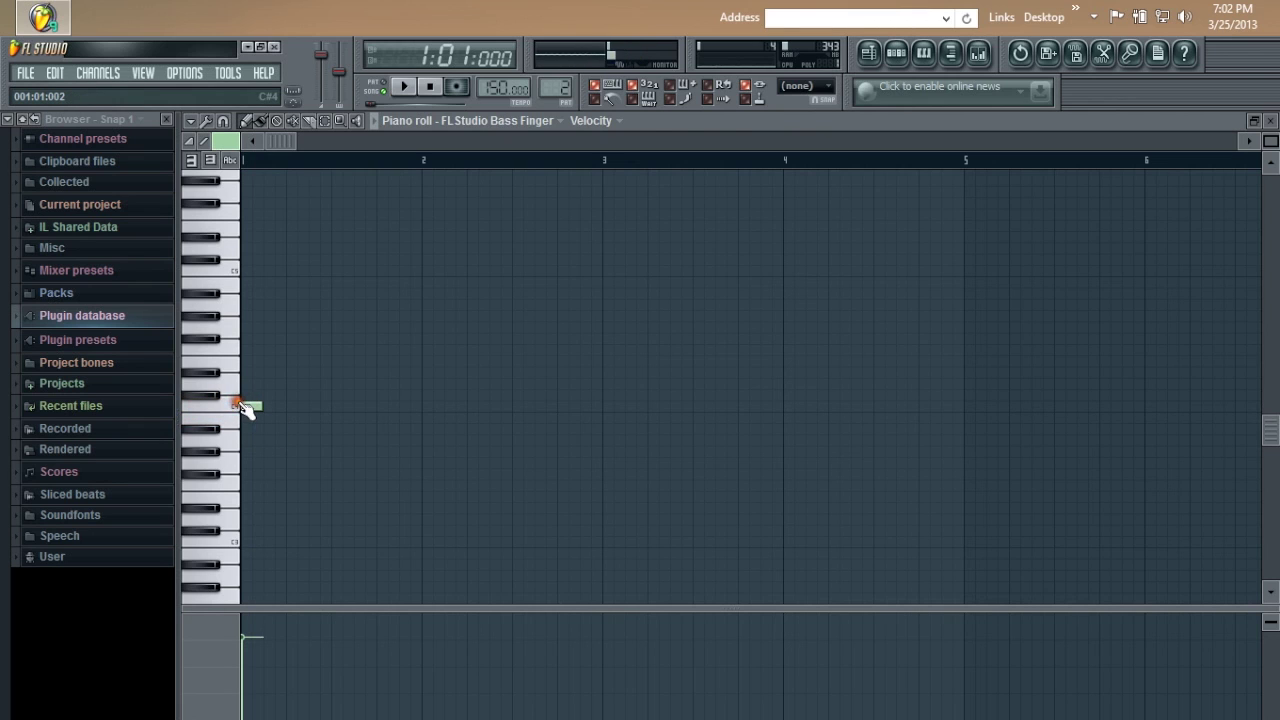
# Lengthen the C4 note to one beat and add a one-beat C#4 note directly after it.
pyautogui.click(252, 408)
pyautogui.moveTo(258, 410); pyautogui.dragTo(285, 414)
pyautogui.click(290, 394)
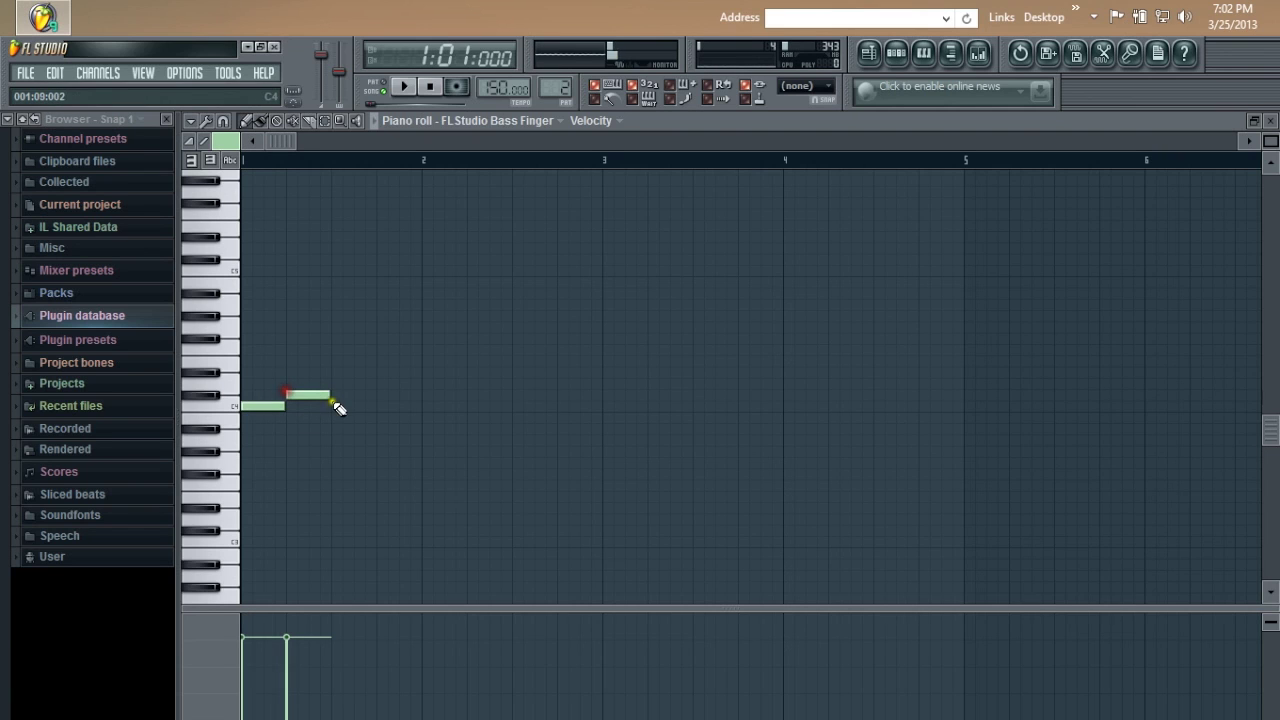
# Add one-beat notes D4 and D#4 to finish bar 1, and D4, C#4, C4 and C#4 across bar 2.
pyautogui.click(335, 383)
pyautogui.click(378, 372)
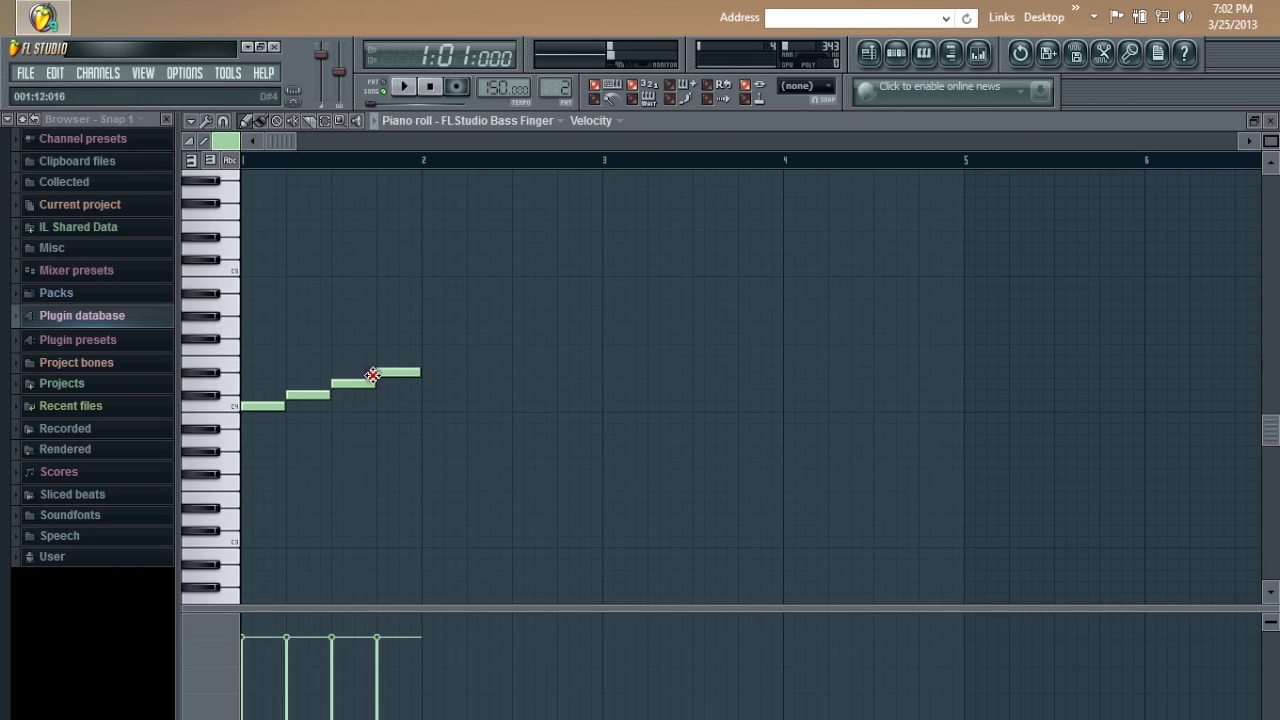
pyautogui.click(424, 384)
pyautogui.click(469, 395)
pyautogui.click(515, 407)
pyautogui.click(561, 395)
# Fill bar 3 with one-beat notes D4, D#4, D4 and C#4.
pyautogui.click(603, 383)
pyautogui.click(650, 373)
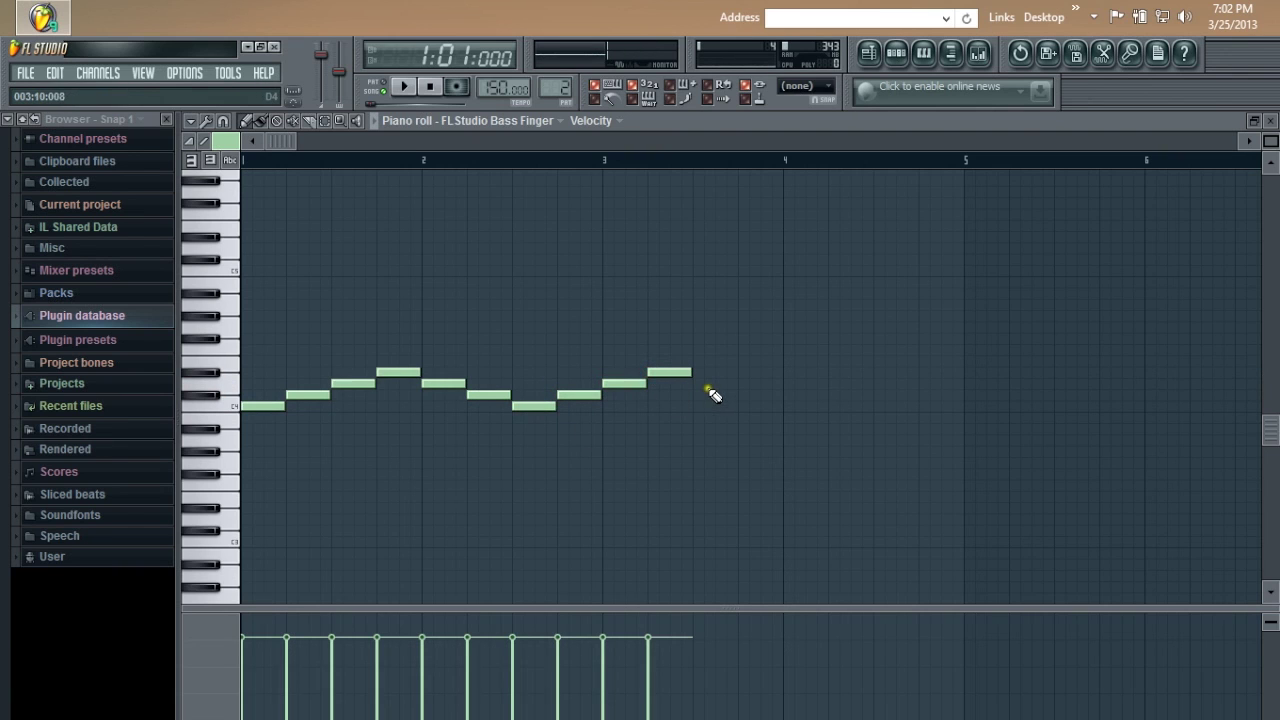
pyautogui.click(697, 384)
pyautogui.click(741, 396)
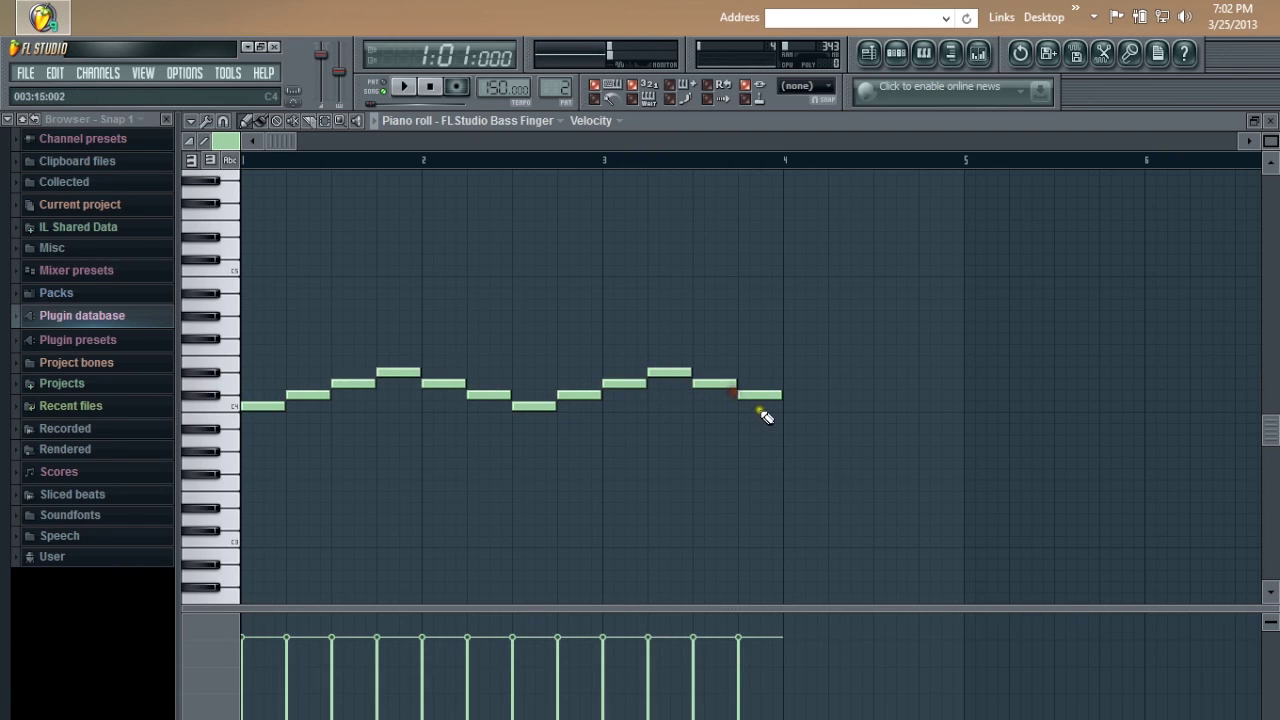
# Add a one-beat C4 at the start of bar 4, followed by a C#4 lengthened to the end of the bar.
pyautogui.click(786, 406)
pyautogui.click(834, 395)
pyautogui.moveTo(871, 395); pyautogui.dragTo(960, 407)
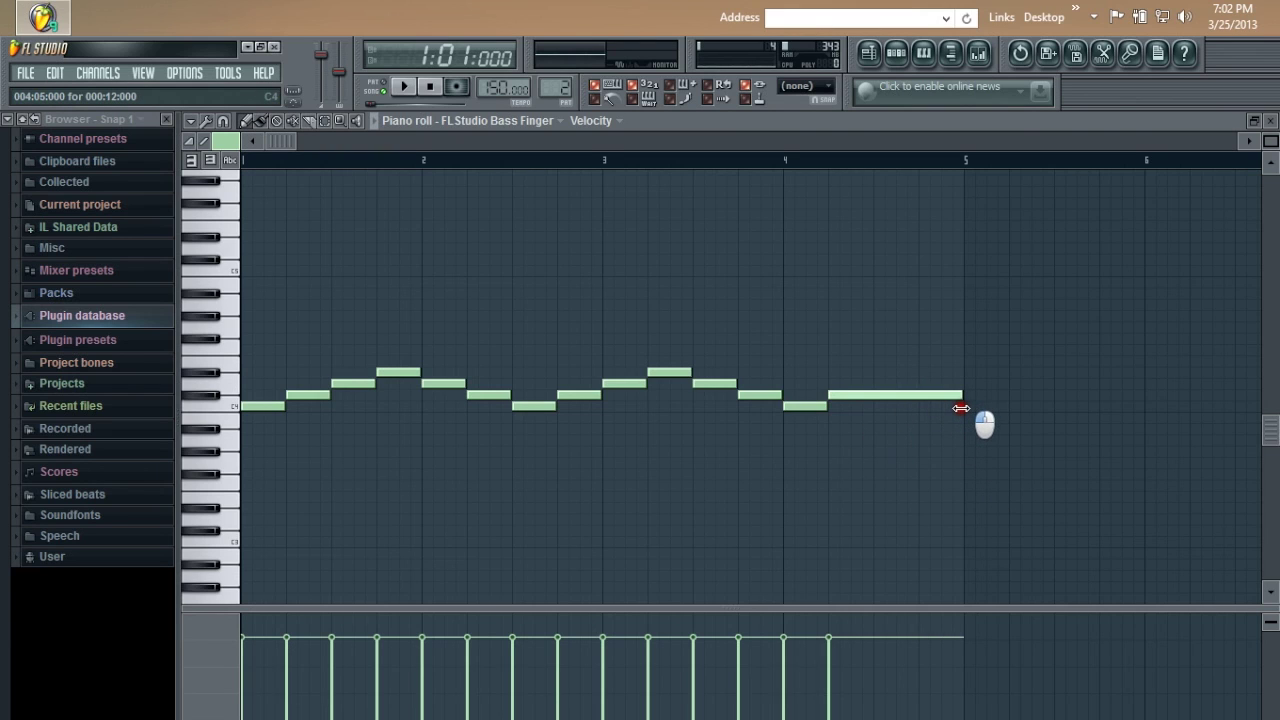
pyautogui.moveTo(961, 408); pyautogui.dragTo(960, 408)
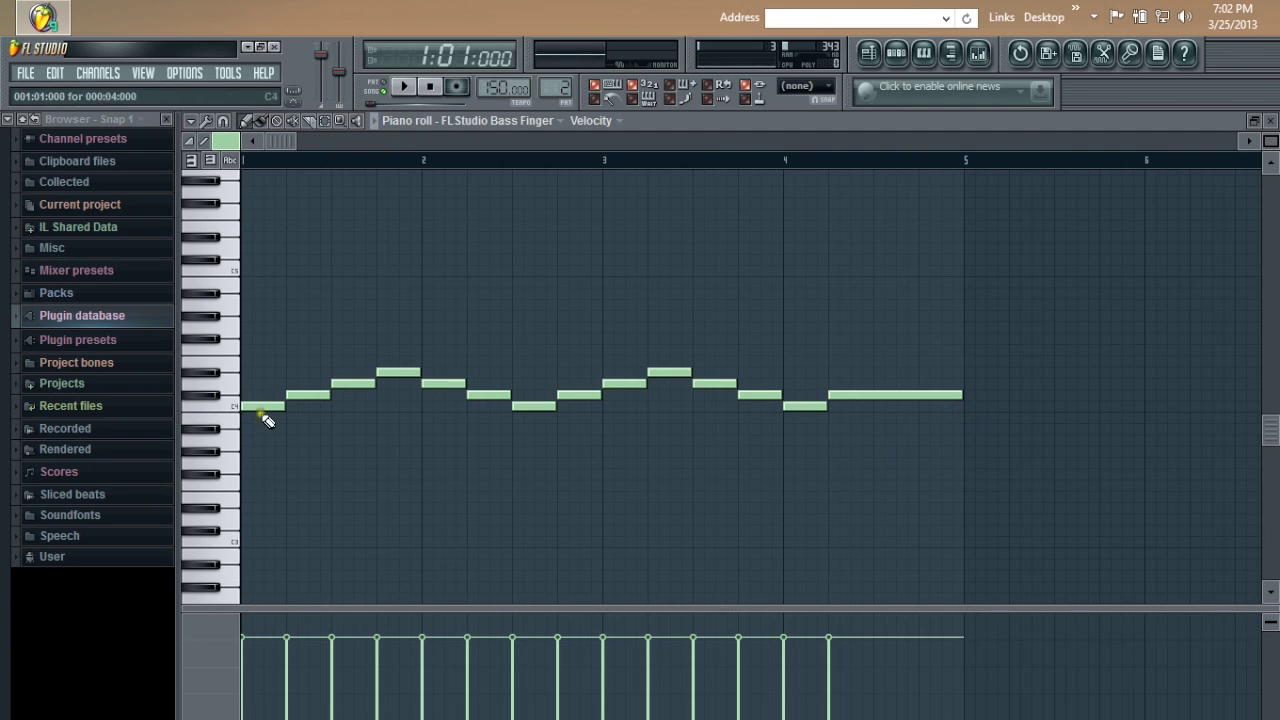
# Restore the piano roll to its smaller window size and close it.
pyautogui.click(1255, 120)
pyautogui.click(878, 341)
pyautogui.click(876, 342)
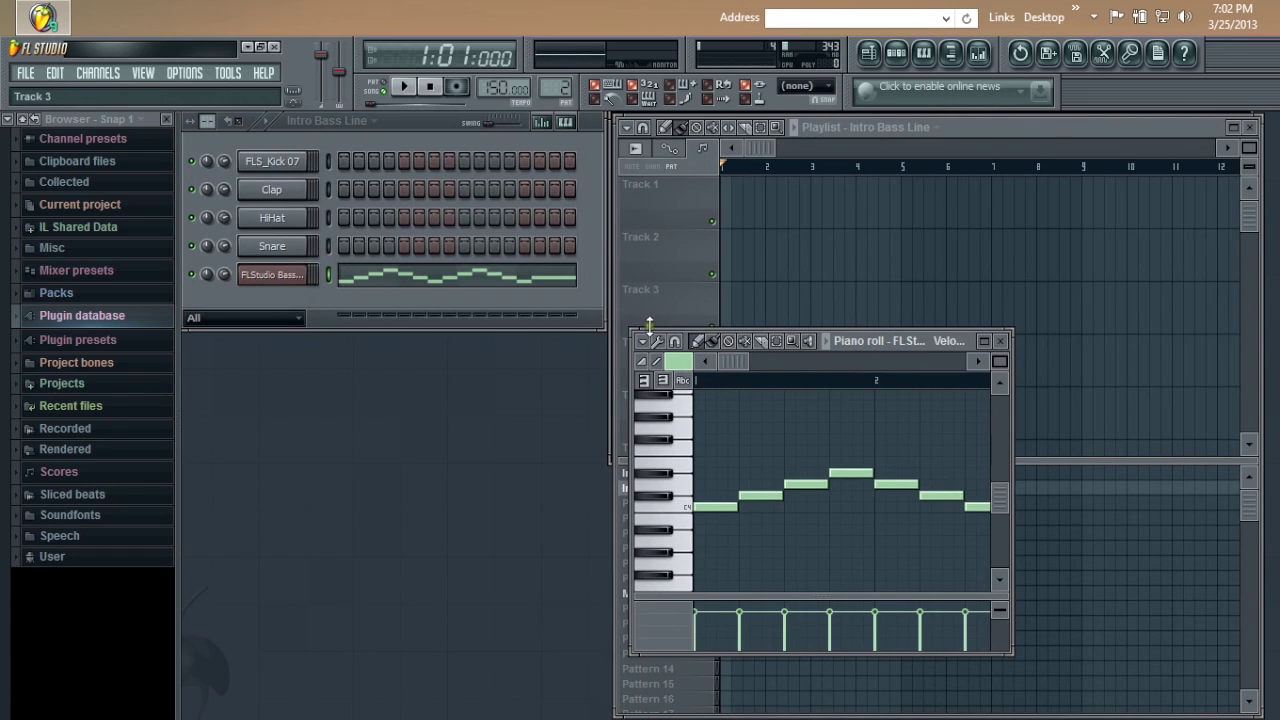
pyautogui.click(1000, 341)
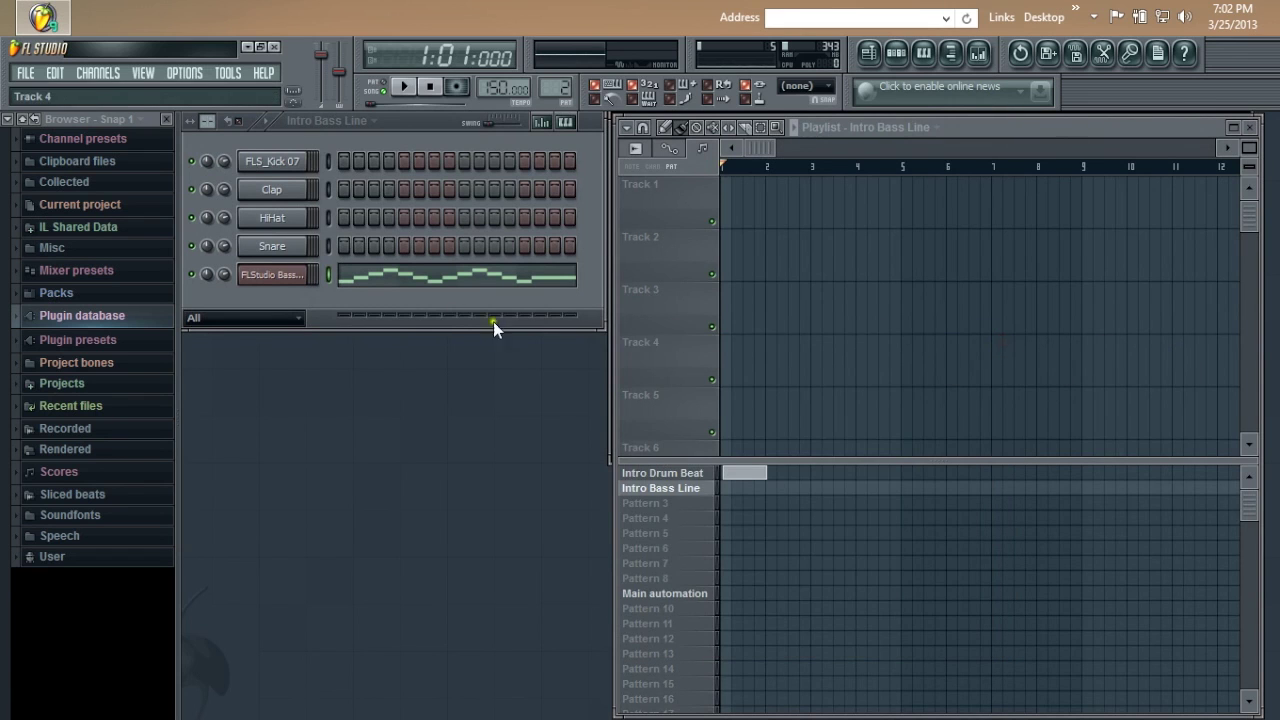
# Select the HiHat channel and make Intro Bass Line the current pattern in the playlist.
pyautogui.click(340, 217)
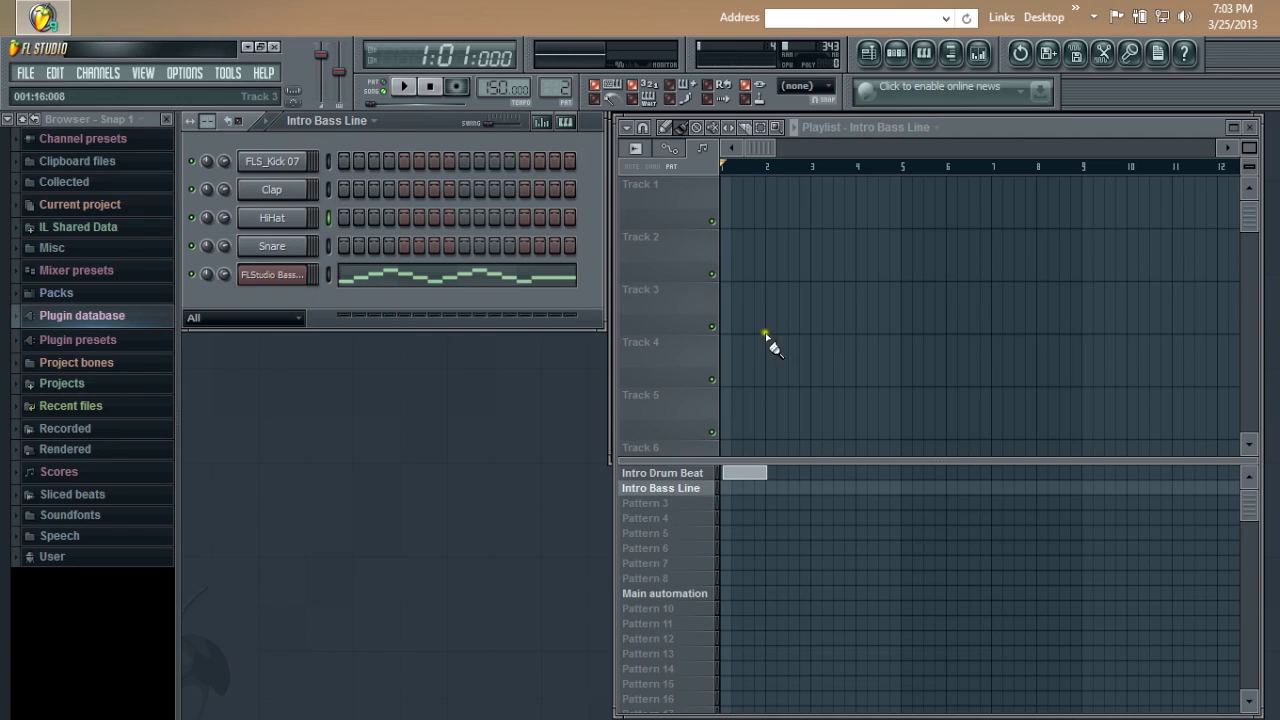
pyautogui.click(356, 120)
pyautogui.click(355, 120)
pyautogui.click(661, 493)
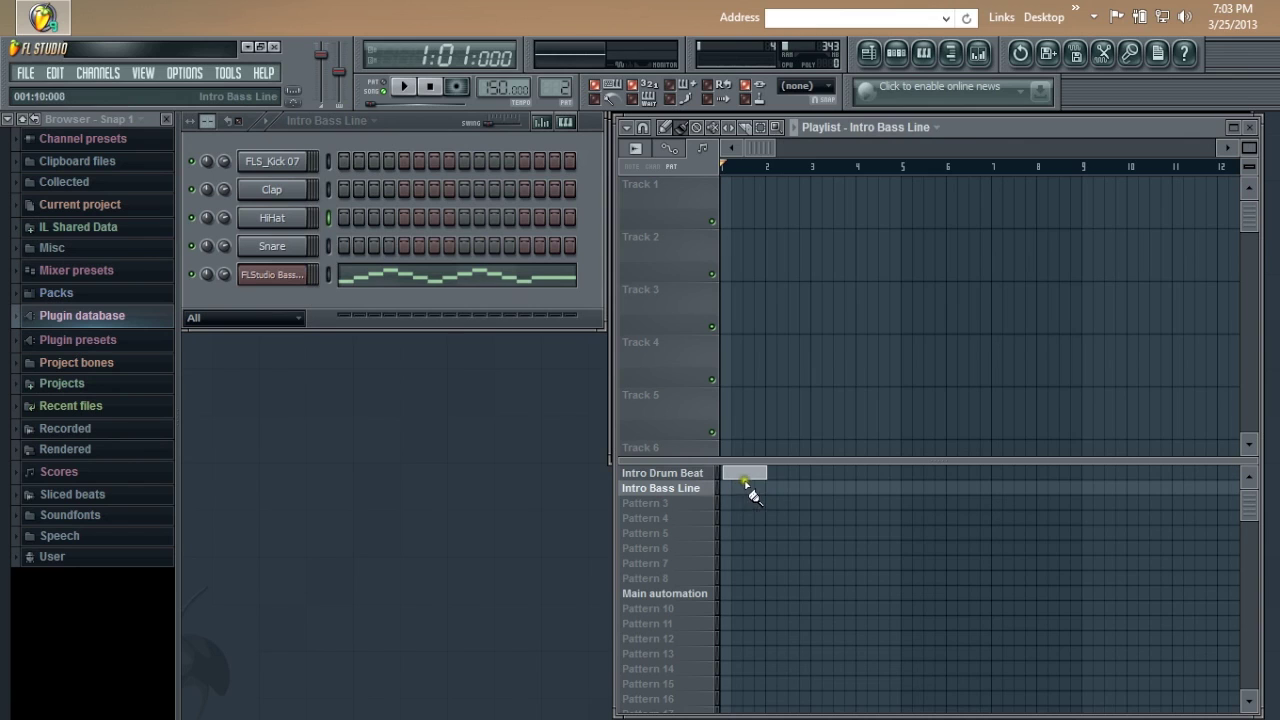
pyautogui.click(775, 475)
pyautogui.moveTo(782, 477); pyautogui.dragTo(785, 478)
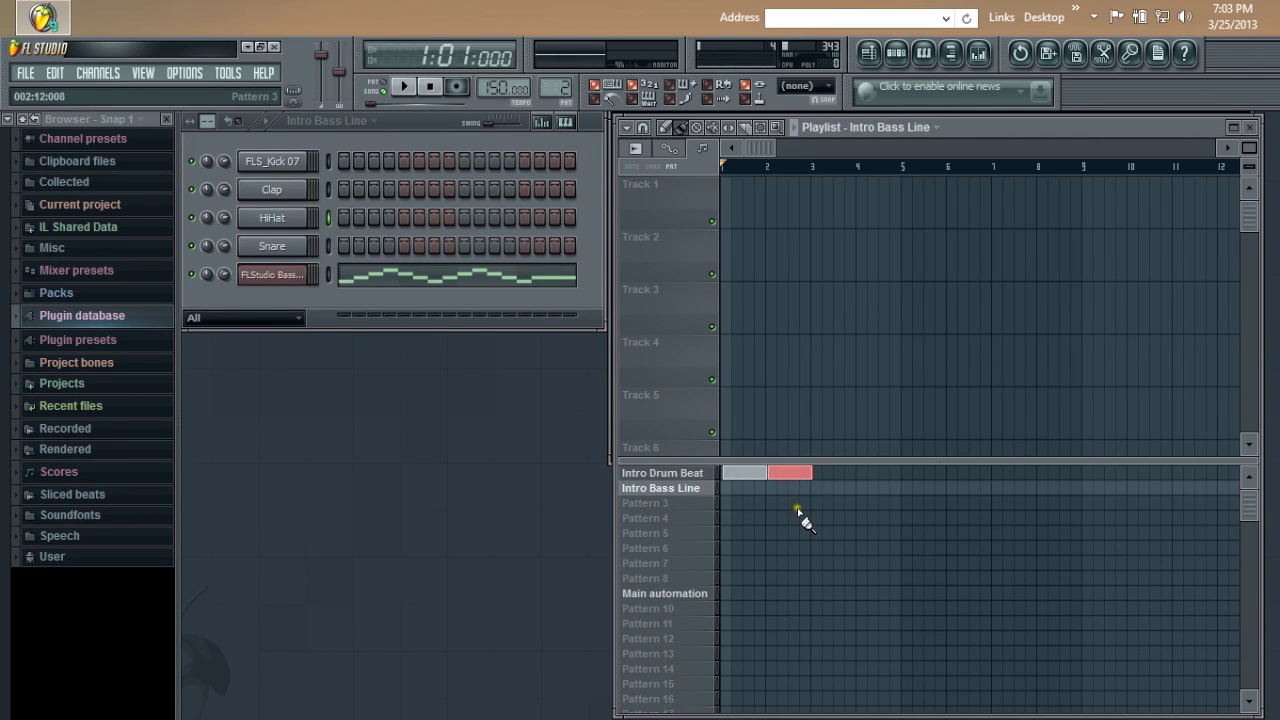
pyautogui.rightClick(791, 473)
# Align the Intro Drum Beat clip with the start of bar 1 at 1/4 beat snap, and set the playlist snap to Beat.
pyautogui.click(642, 127)
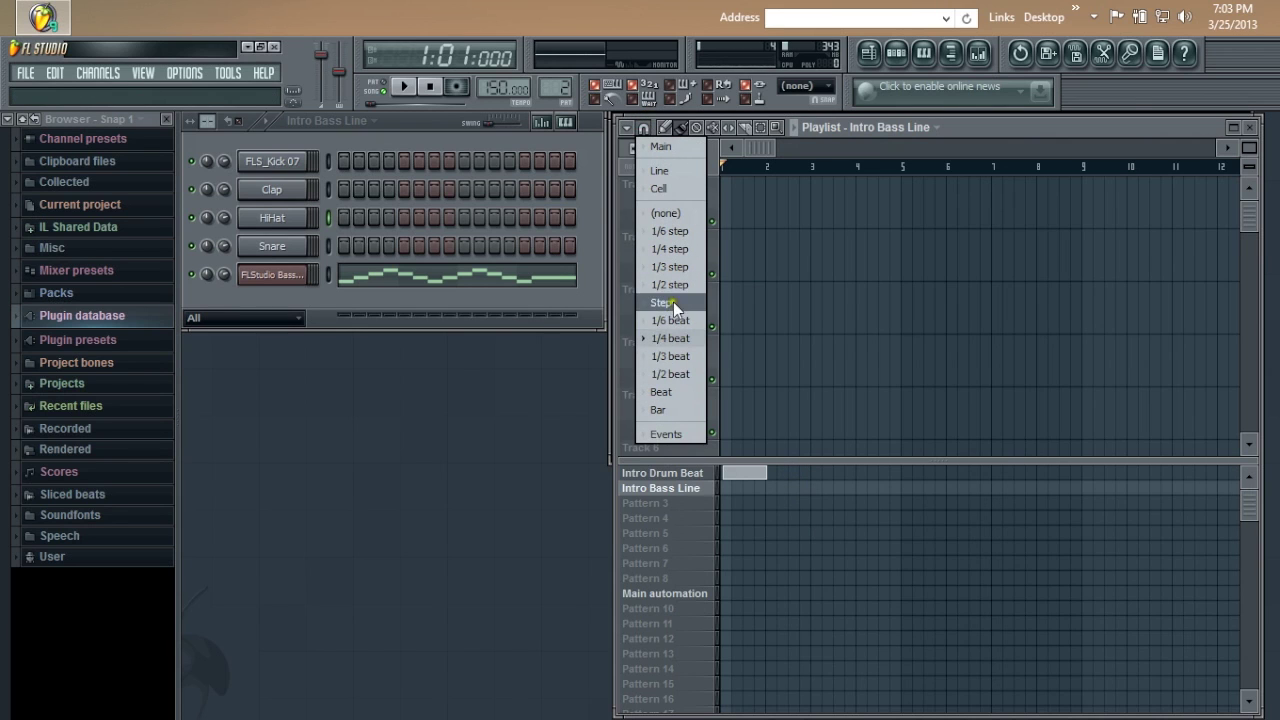
pyautogui.click(676, 339)
pyautogui.moveTo(747, 470)
pyautogui.mouseDown()
pyautogui.moveTo(757, 467)
pyautogui.moveTo(743, 468)
pyautogui.mouseUp()
pyautogui.click(642, 128)
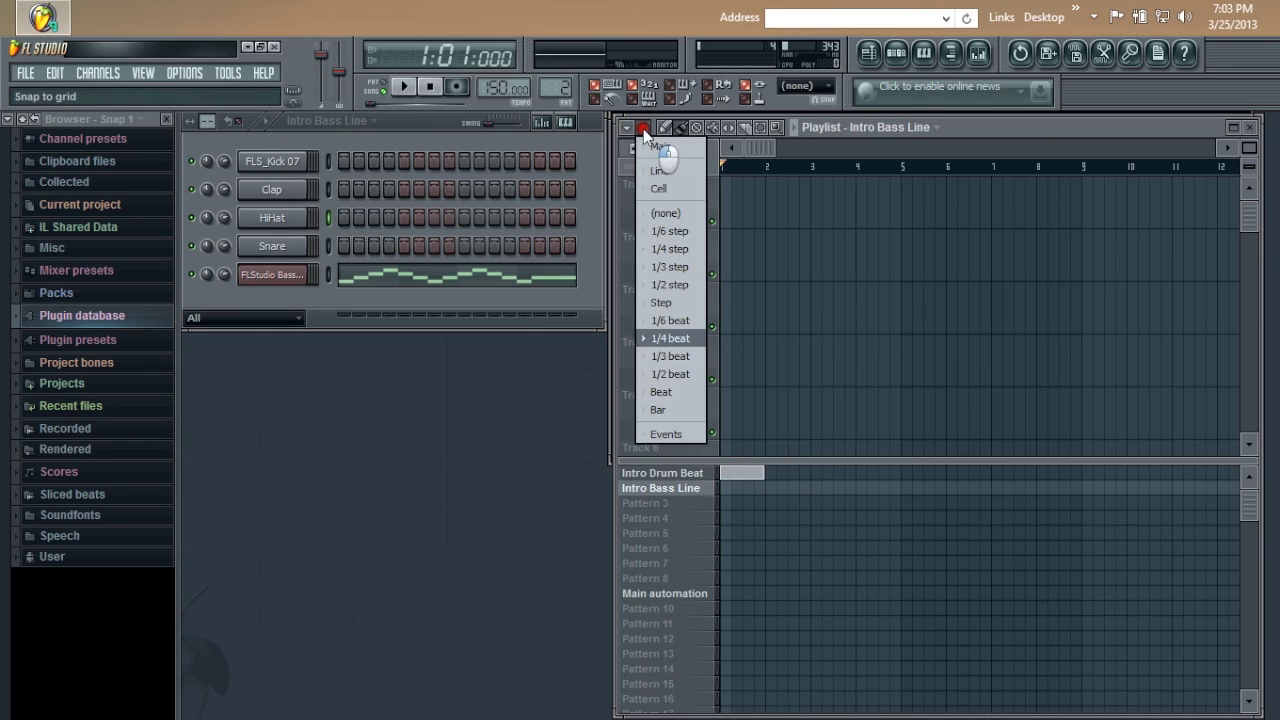
pyautogui.click(670, 394)
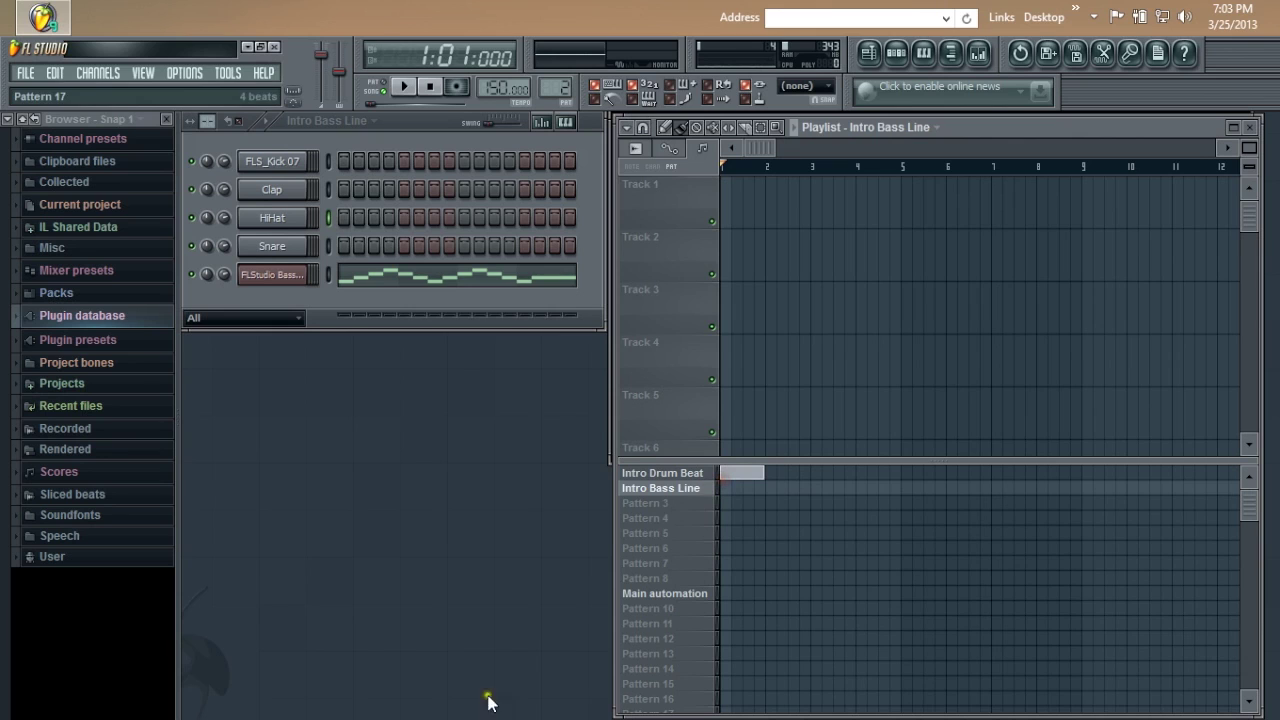
# Try a drum beat clip at bar 2, remove it, and place an Intro Bass Line clip starting at bar 2.
pyautogui.click(770, 474)
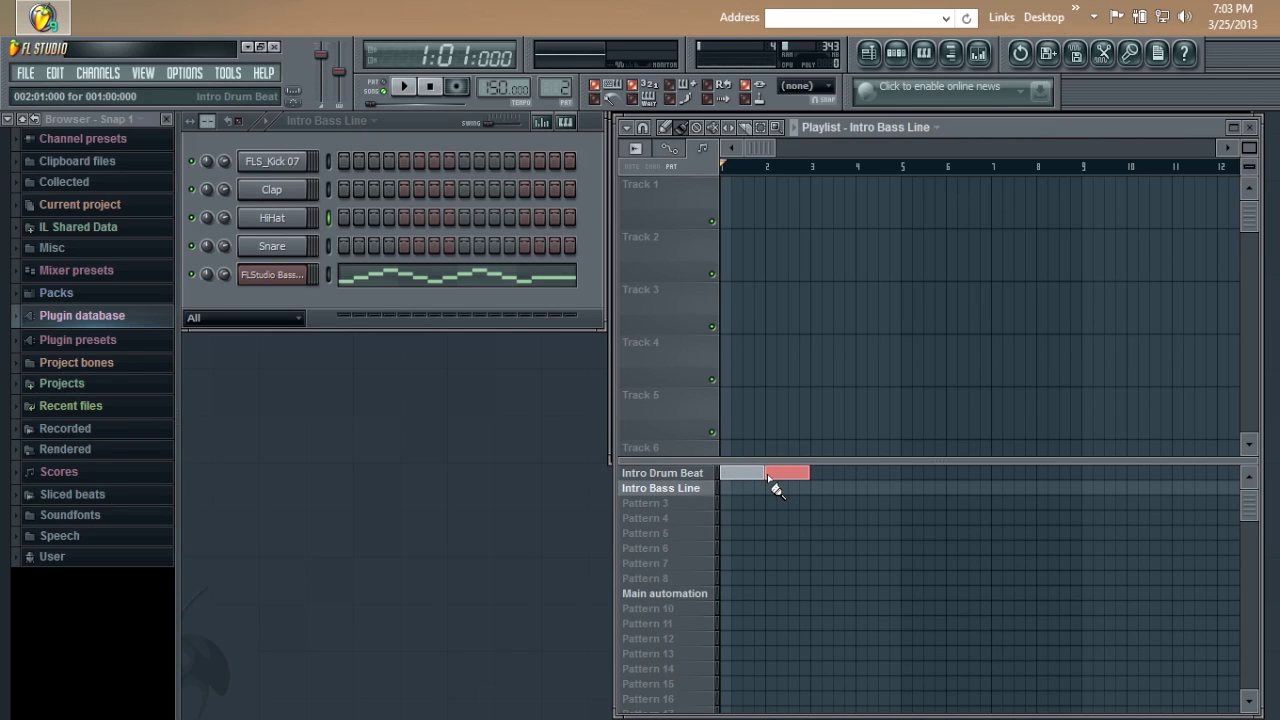
pyautogui.rightClick(770, 476)
pyautogui.click(768, 489)
pyautogui.moveTo(1262, 715)
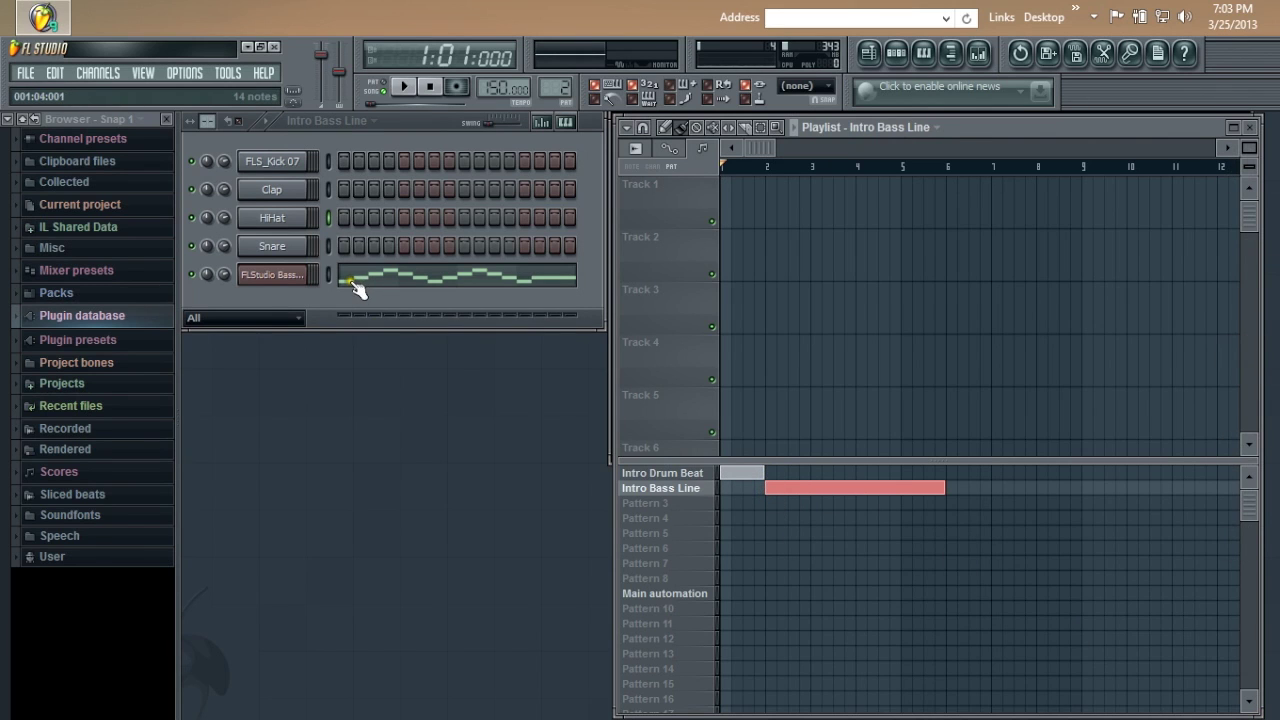
# Place Intro Drum Beat clips at bars 3, 4 and 5 above the bass line clip.
pyautogui.click(811, 472)
pyautogui.click(858, 473)
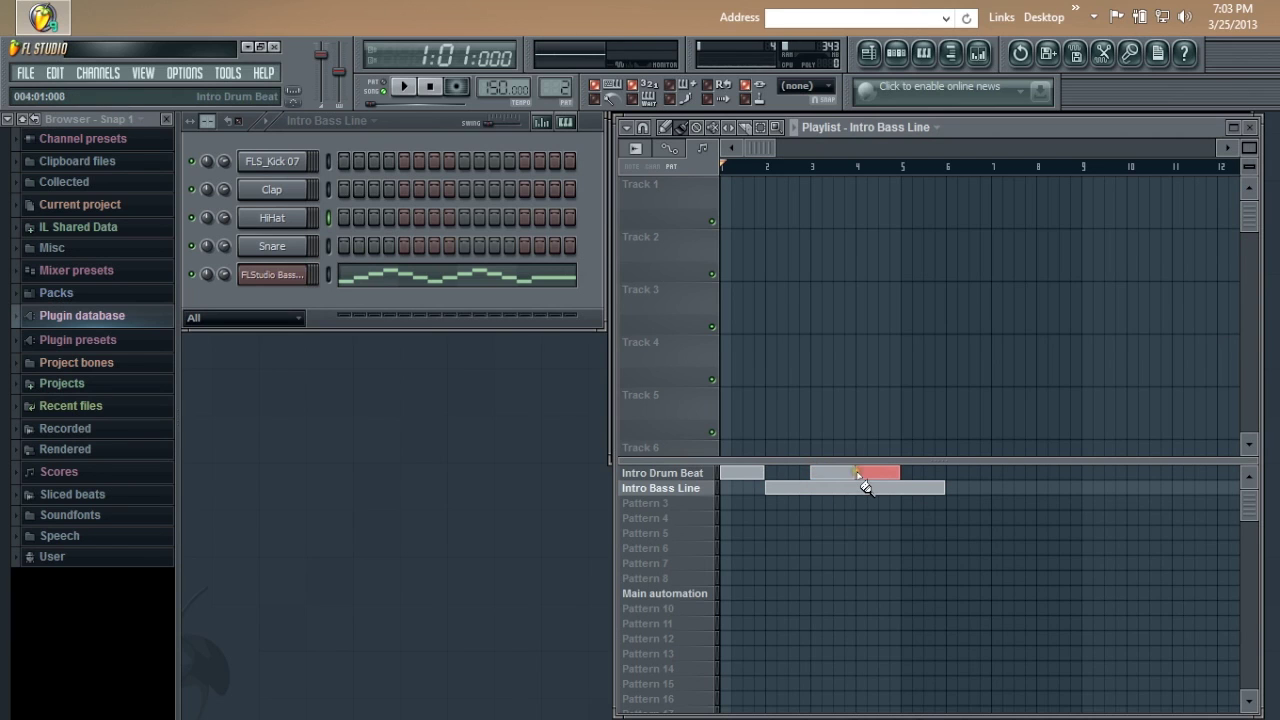
pyautogui.click(913, 473)
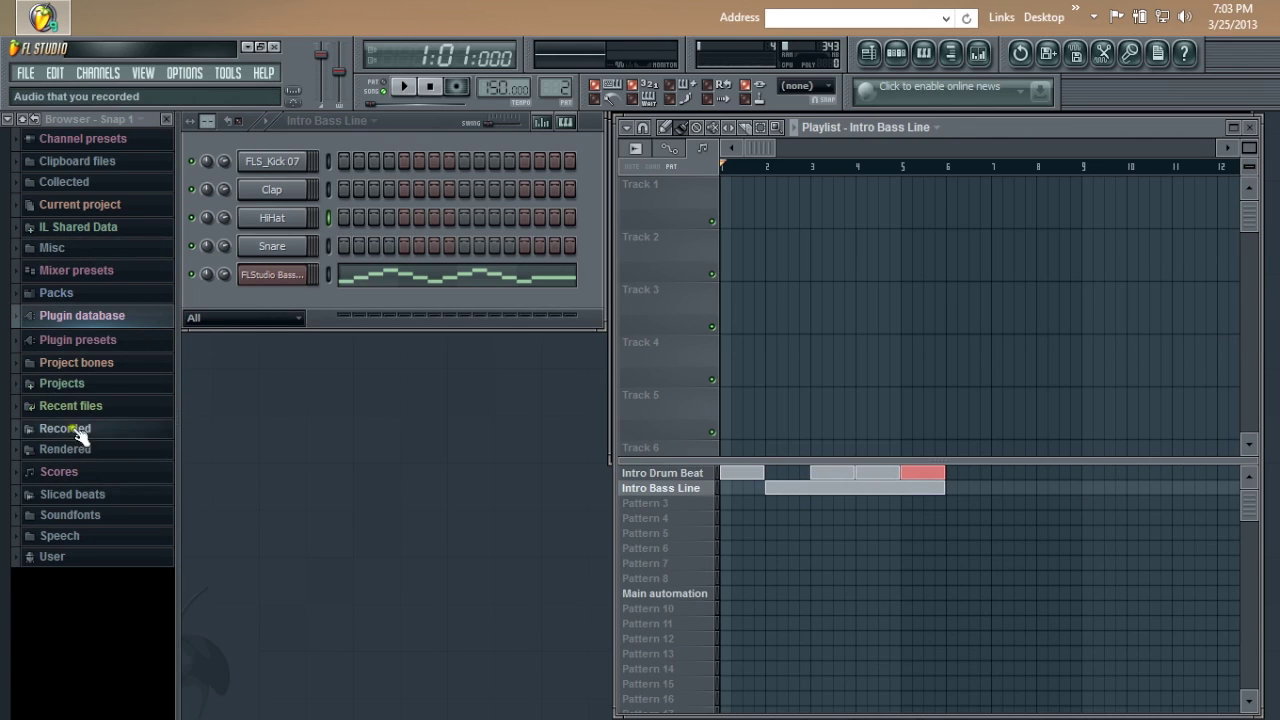
# Switch through the empty patterns and Intro Bass Line, make Intro Drum Beat the current pattern, and view the pattern list.
pyautogui.click(304, 299)
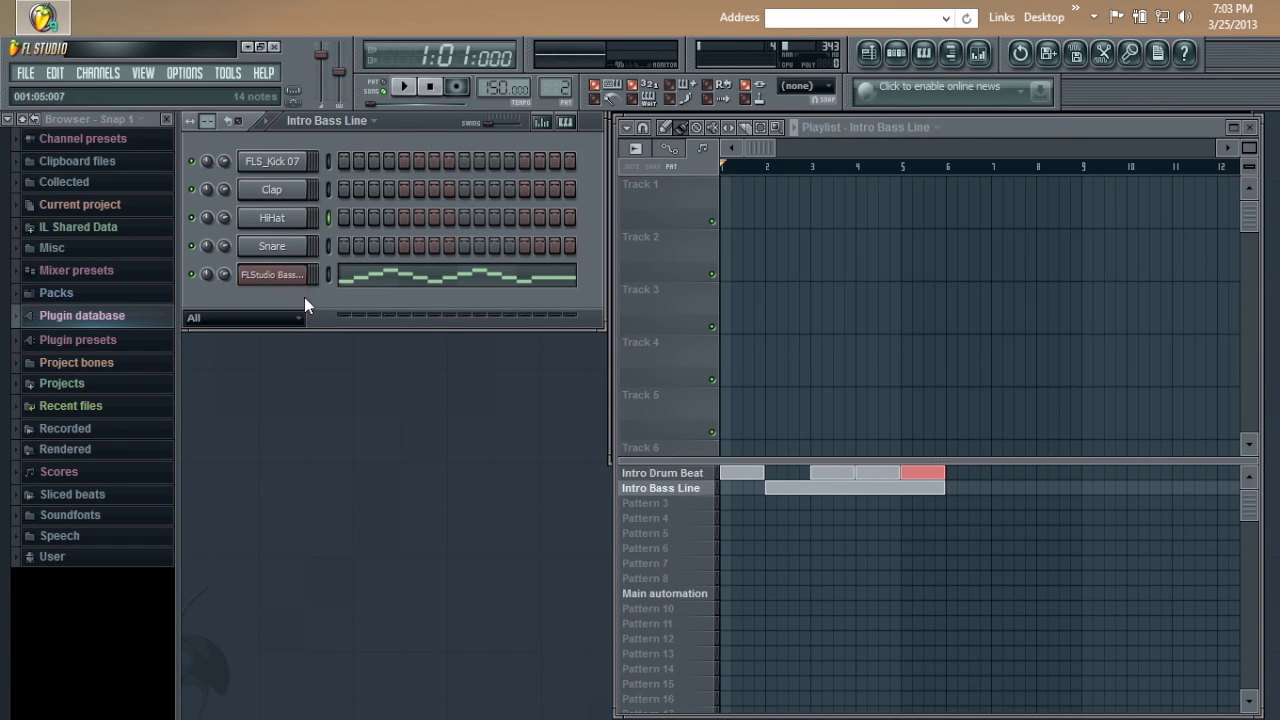
pyautogui.moveTo(563, 88)
pyautogui.mouseDown()
pyautogui.moveTo(567, 116)
pyautogui.moveTo(561, 63)
pyautogui.moveTo(561, 139)
pyautogui.moveTo(562, 96)
pyautogui.mouseUp()
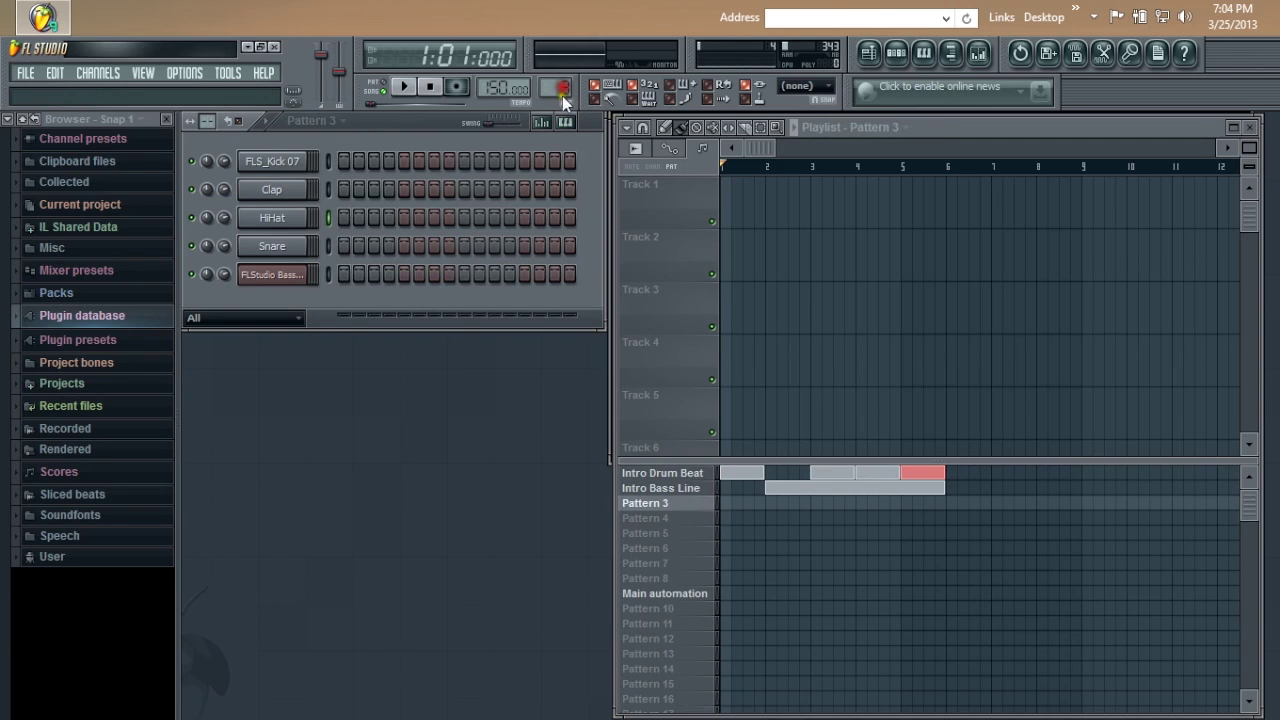
pyautogui.click(645, 533)
pyautogui.click(652, 488)
pyautogui.click(652, 474)
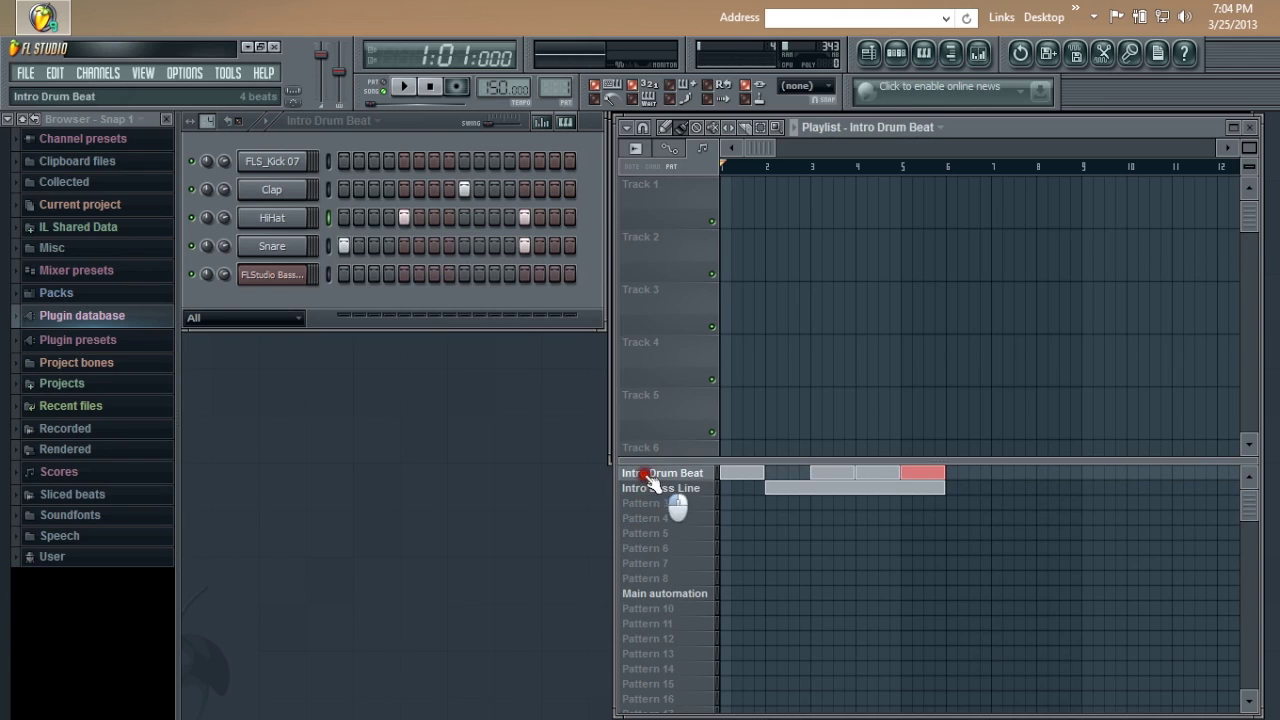
pyautogui.click(333, 121)
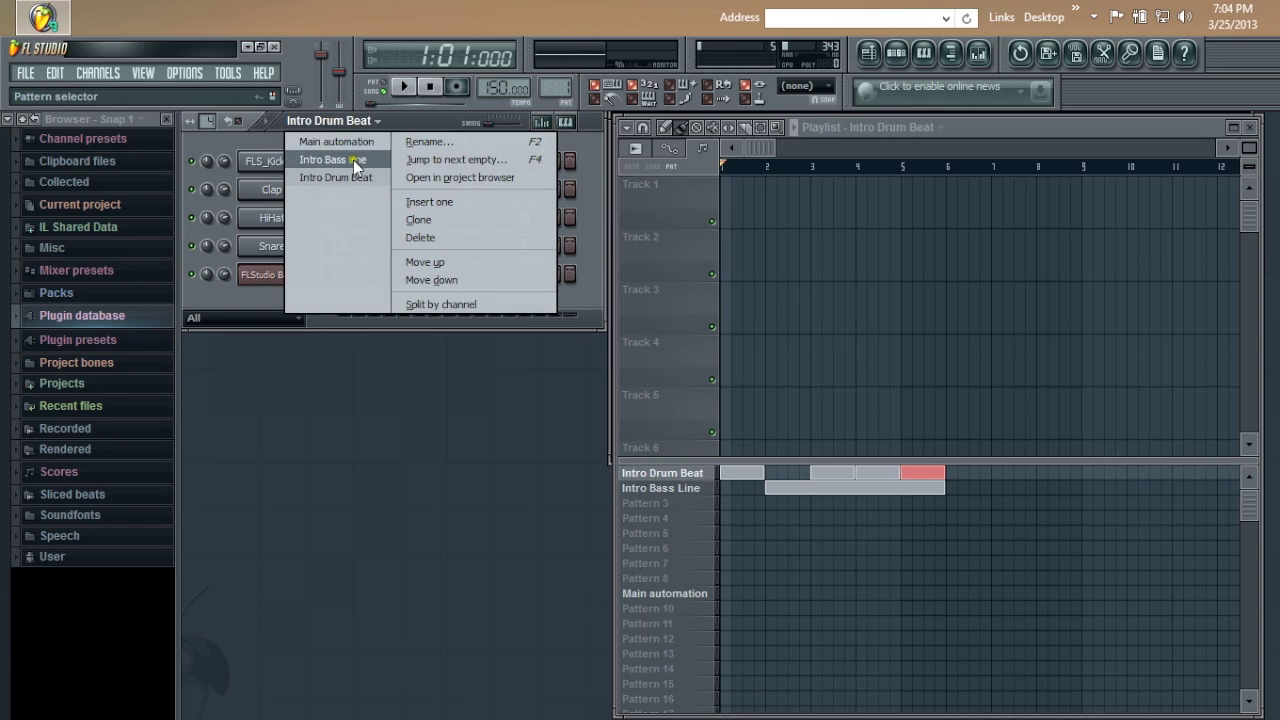
pyautogui.click(356, 121)
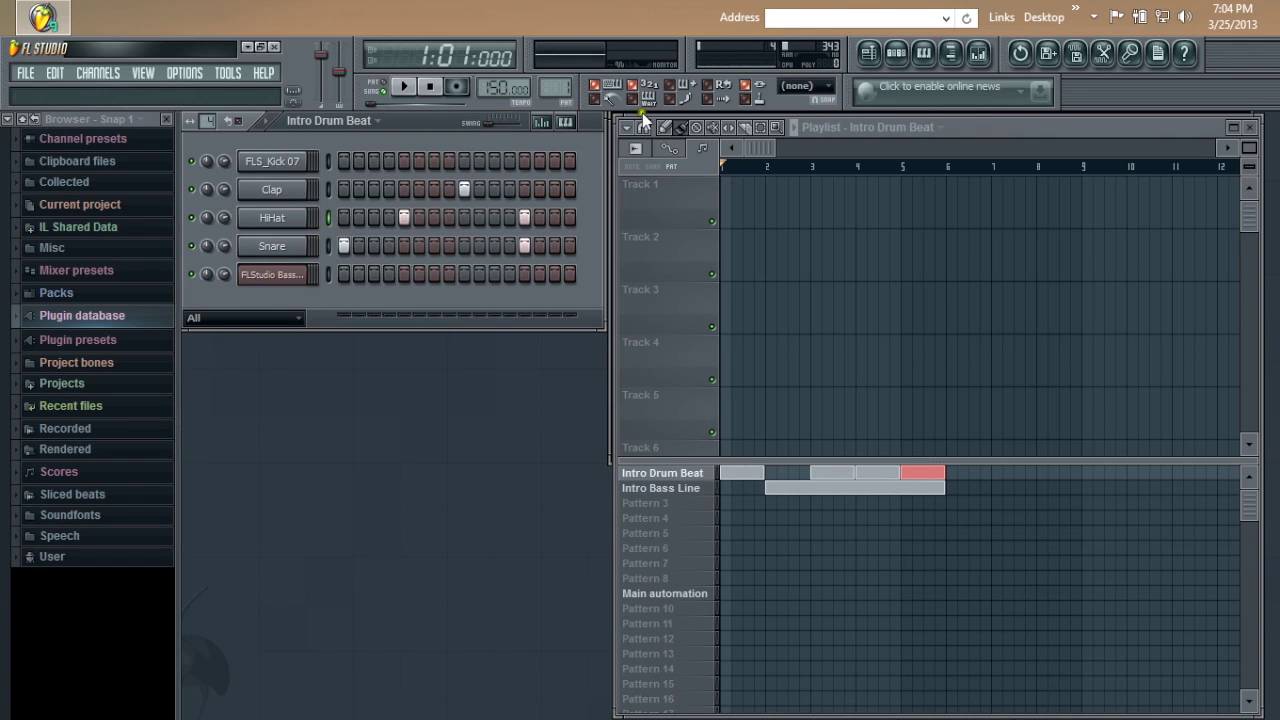
# Play the arrangement from the start and stop it, twice.
pyautogui.click(406, 87)
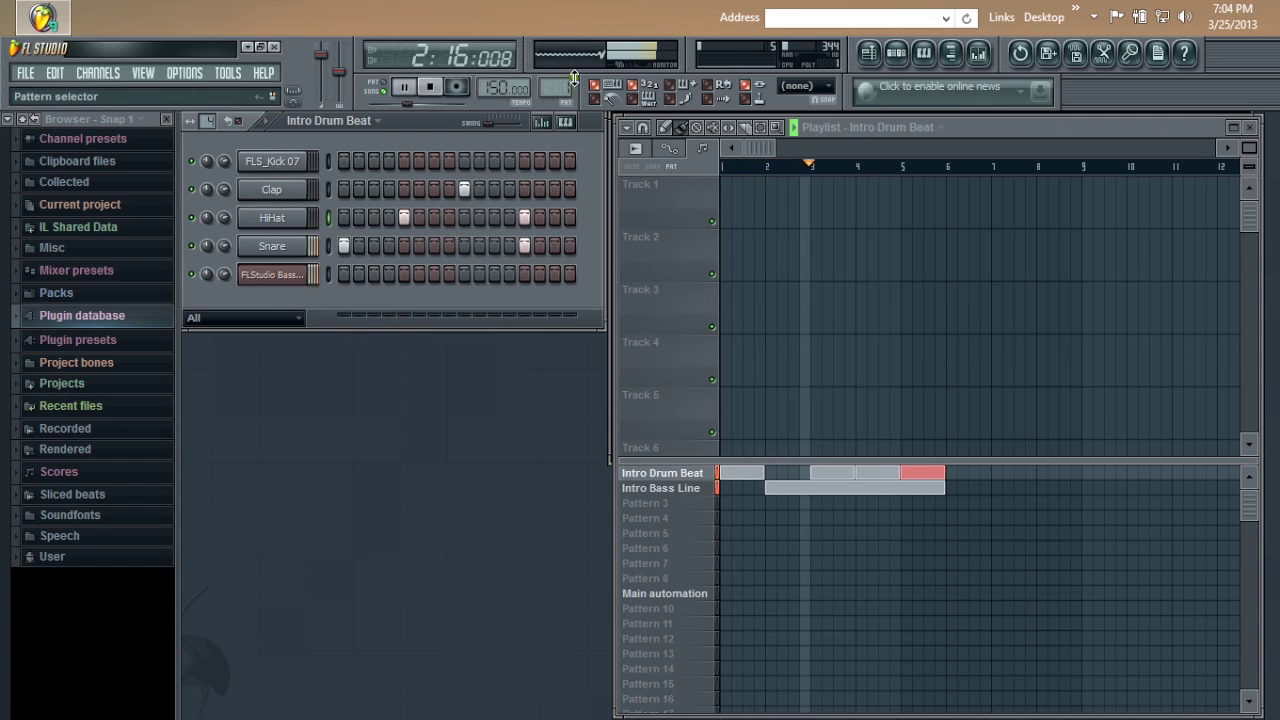
pyautogui.click(443, 88)
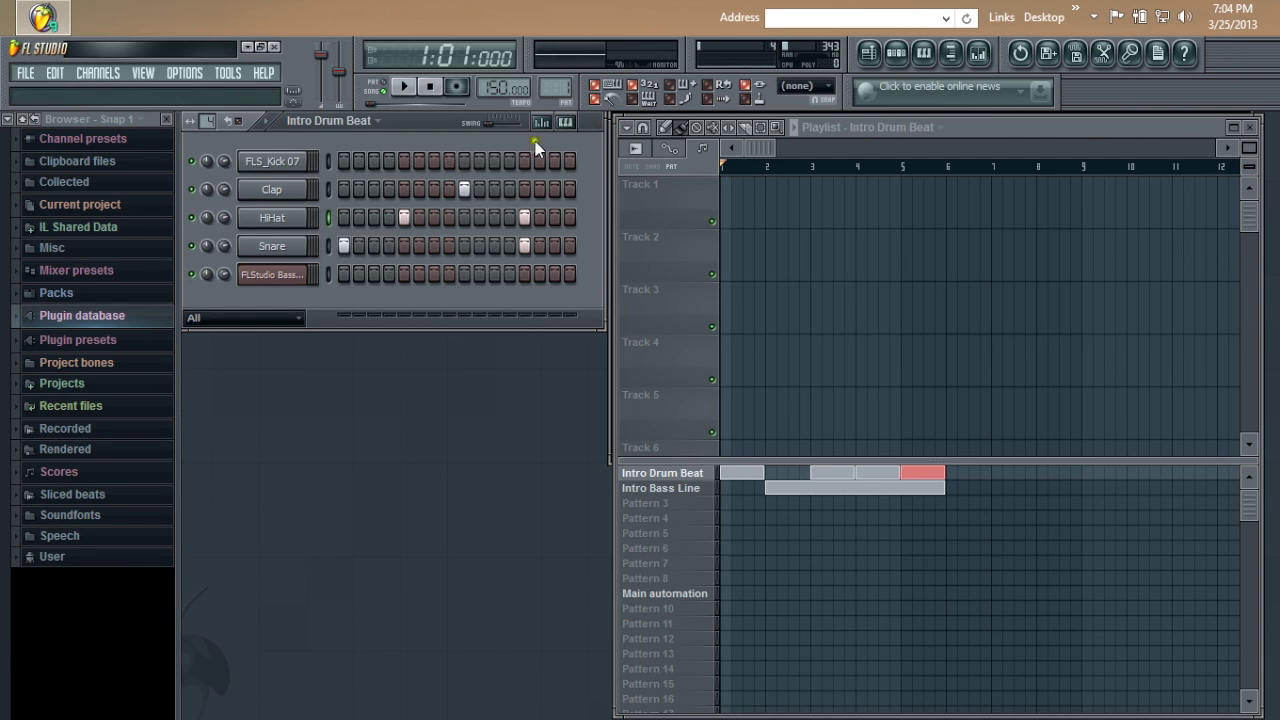
pyautogui.click(406, 88)
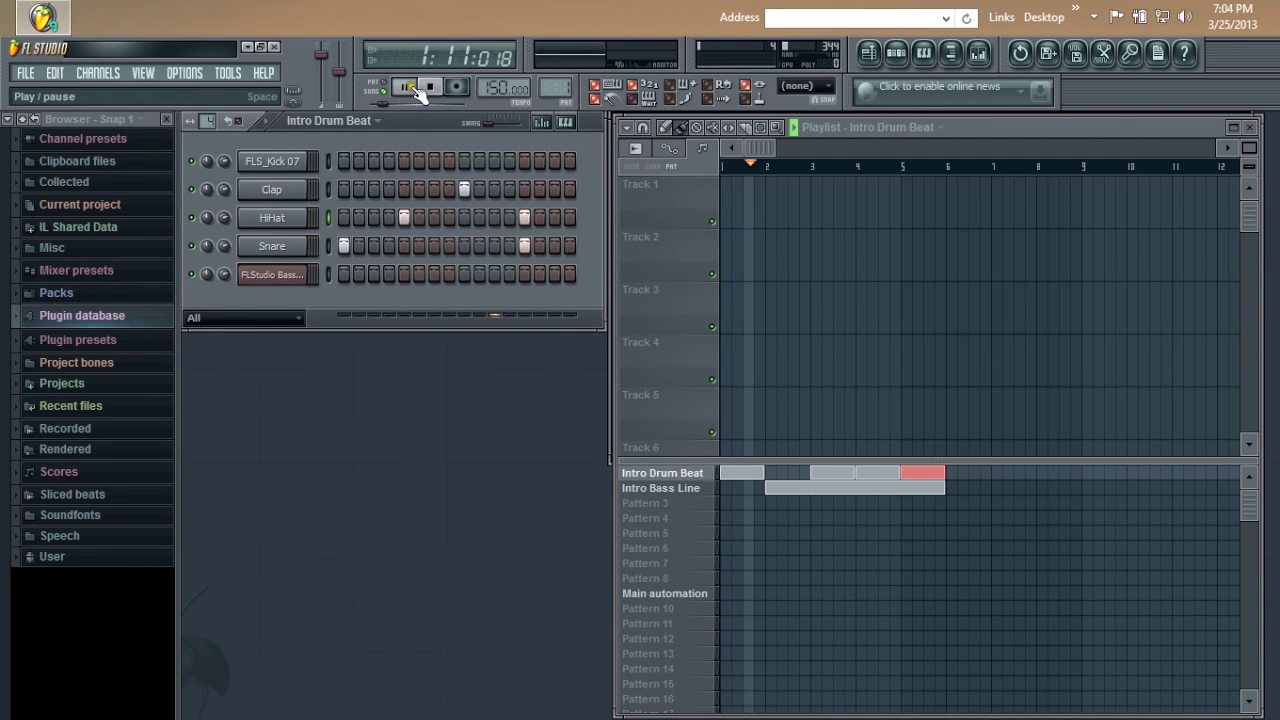
pyautogui.click(427, 88)
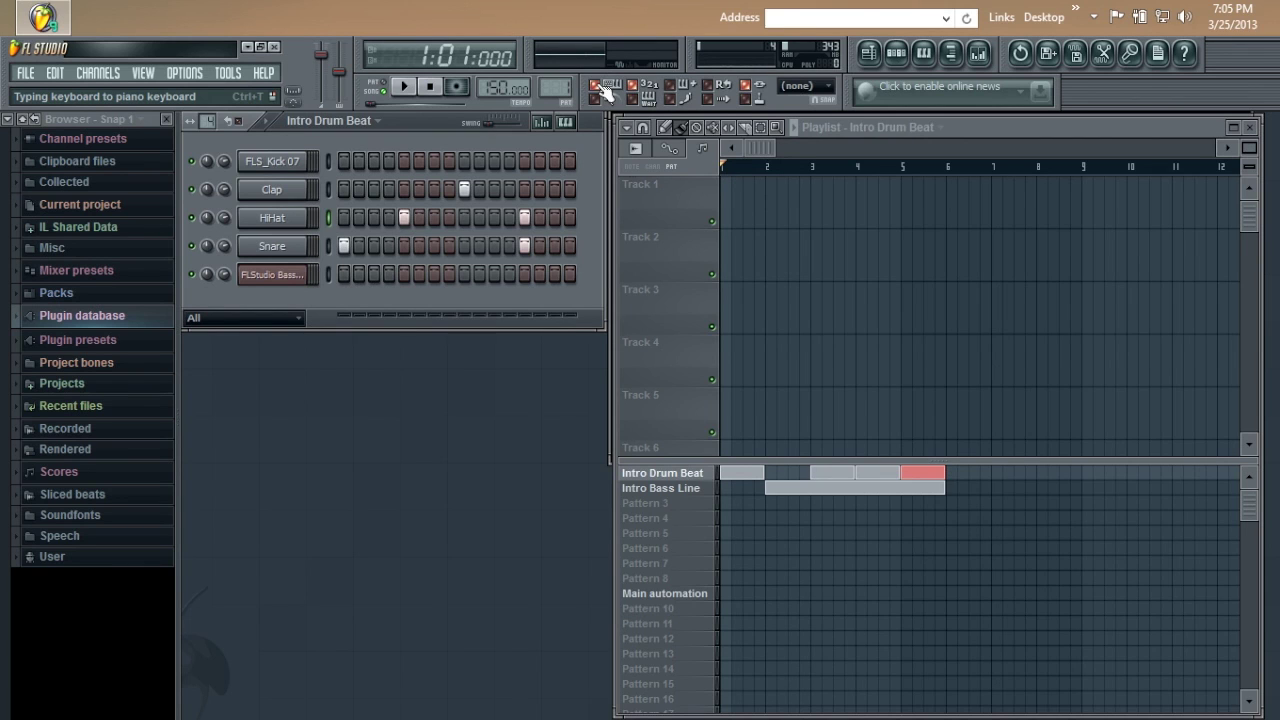
# Test-play notes from the computer keyboard, select the FLStudio Bass Finger channel, and toggle the typing keyboard to piano keyboard option.
pyautogui.press('g')
pyautogui.press('g')
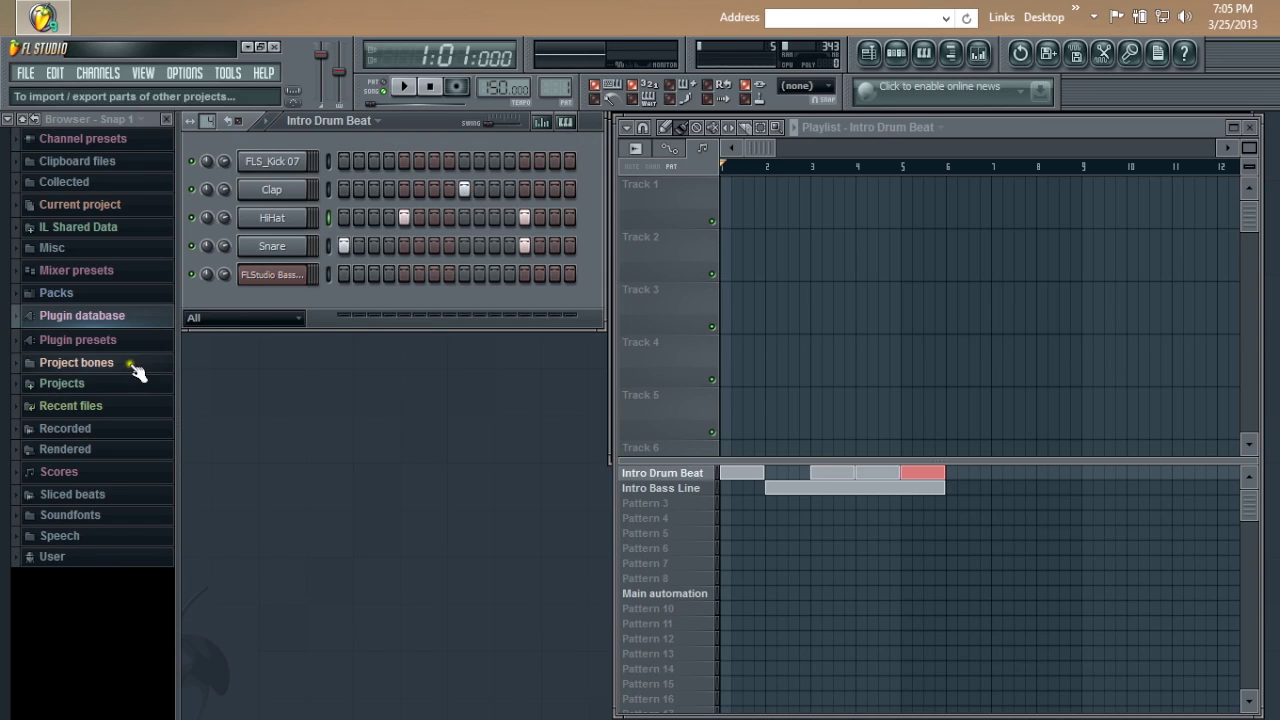
pyautogui.click(322, 275)
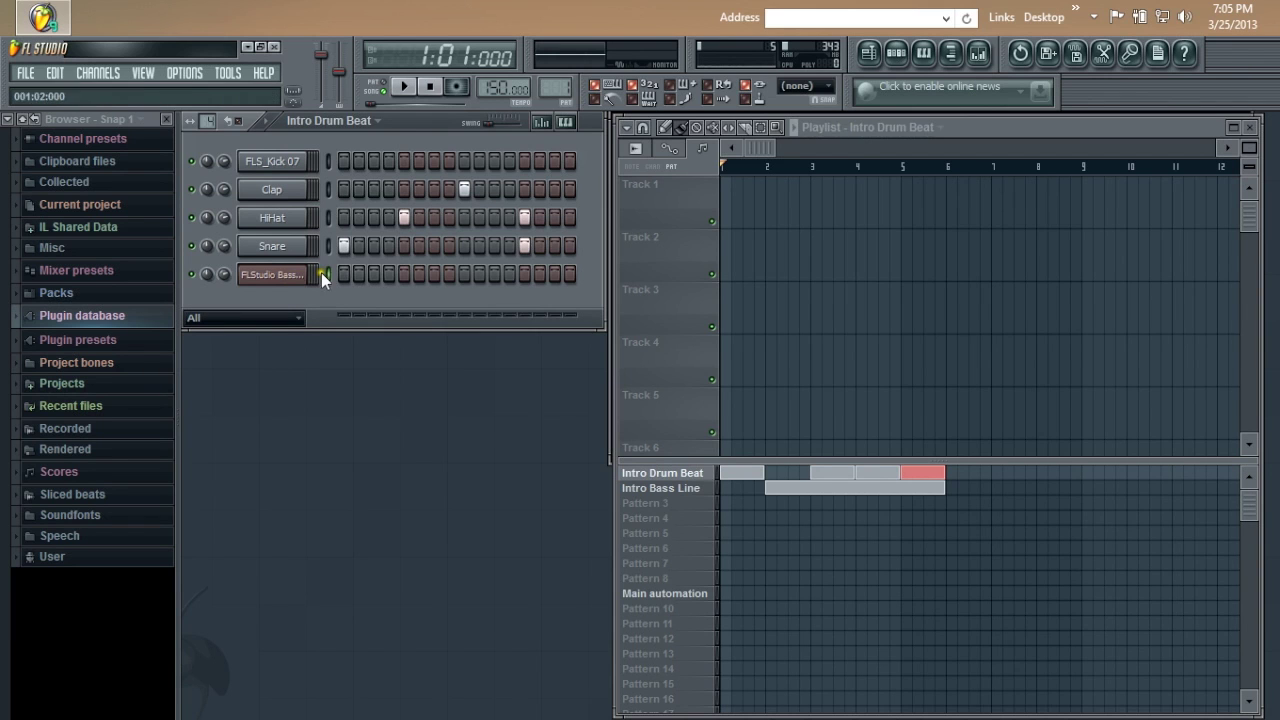
pyautogui.click(612, 86)
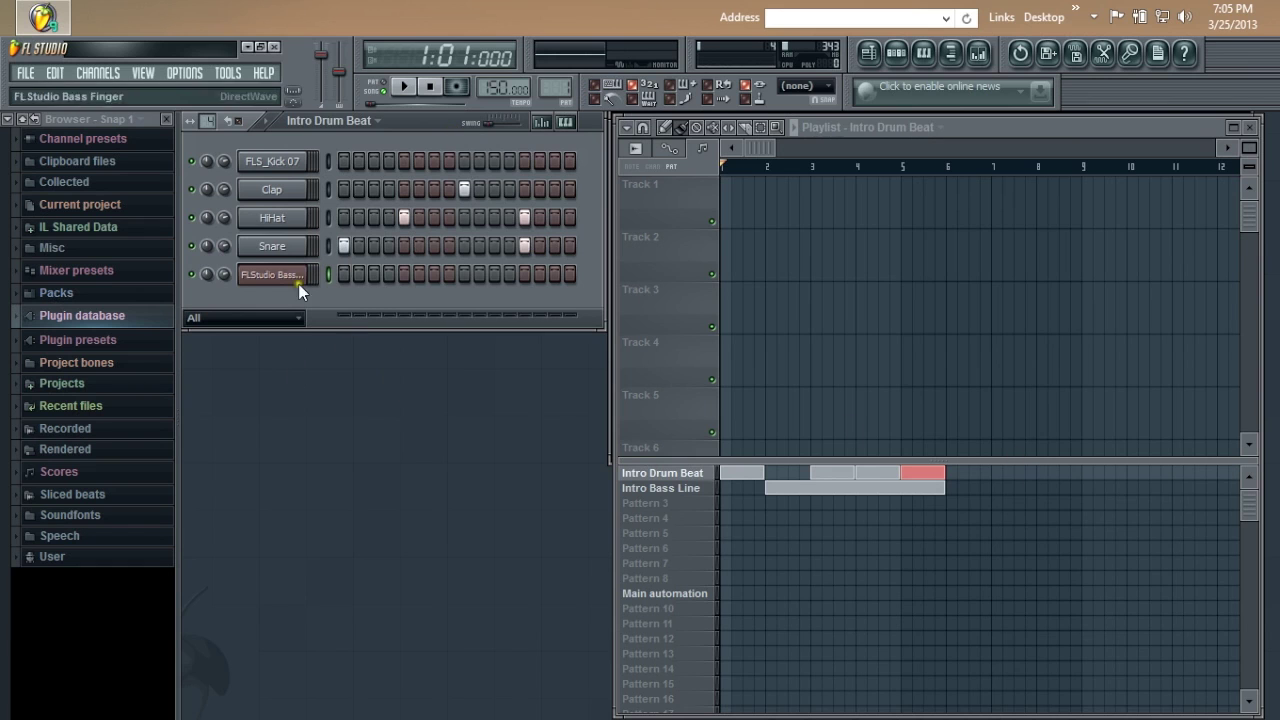
# Open the FLStudio Bass Finger channel's piano roll, preview its piano keys, and close it.
pyautogui.rightClick(261, 283)
pyautogui.click(341, 277)
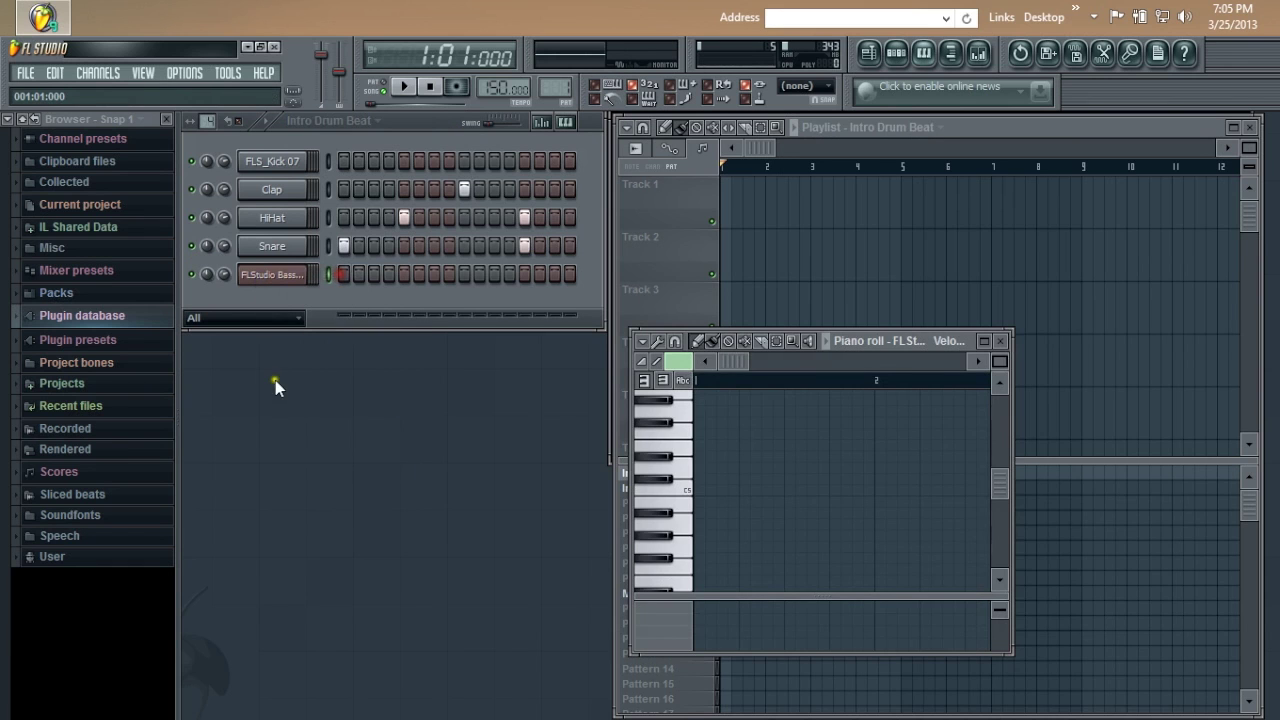
pyautogui.moveTo(677, 525); pyautogui.dragTo(641, 606)
pyautogui.moveTo(678, 566)
pyautogui.mouseDown()
pyautogui.moveTo(687, 608)
pyautogui.moveTo(681, 568)
pyautogui.mouseUp()
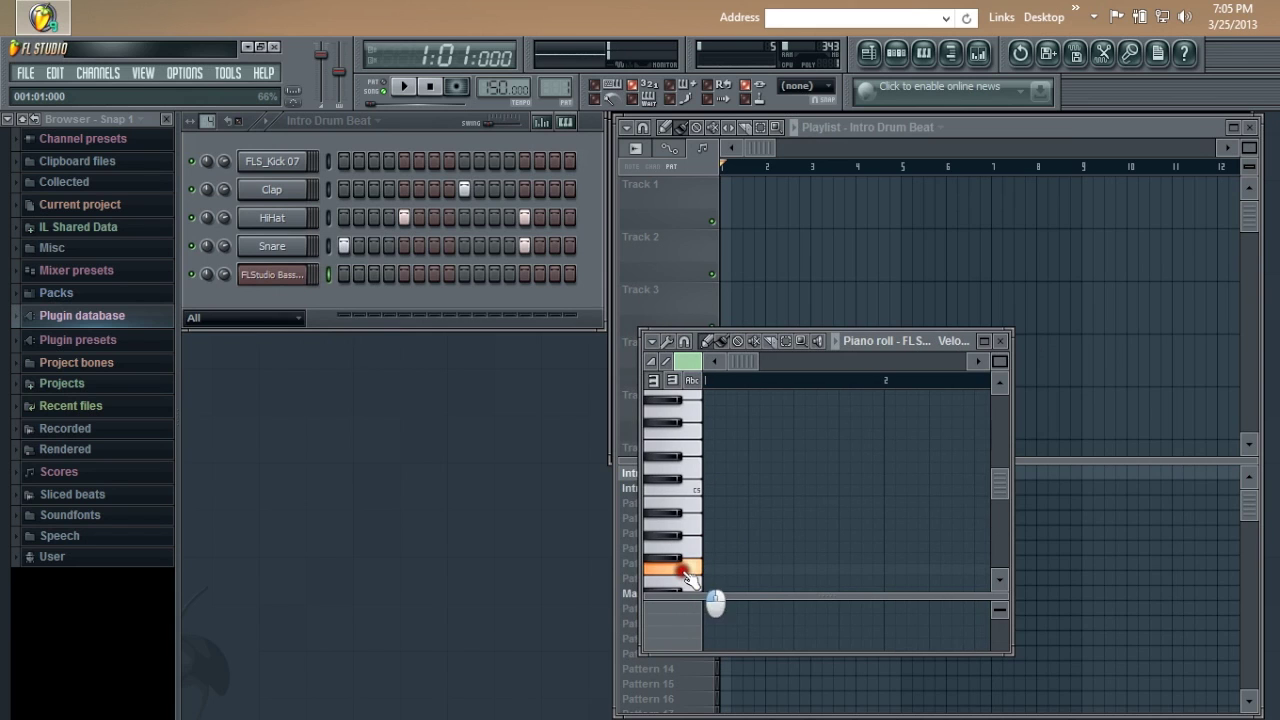
pyautogui.click(1003, 342)
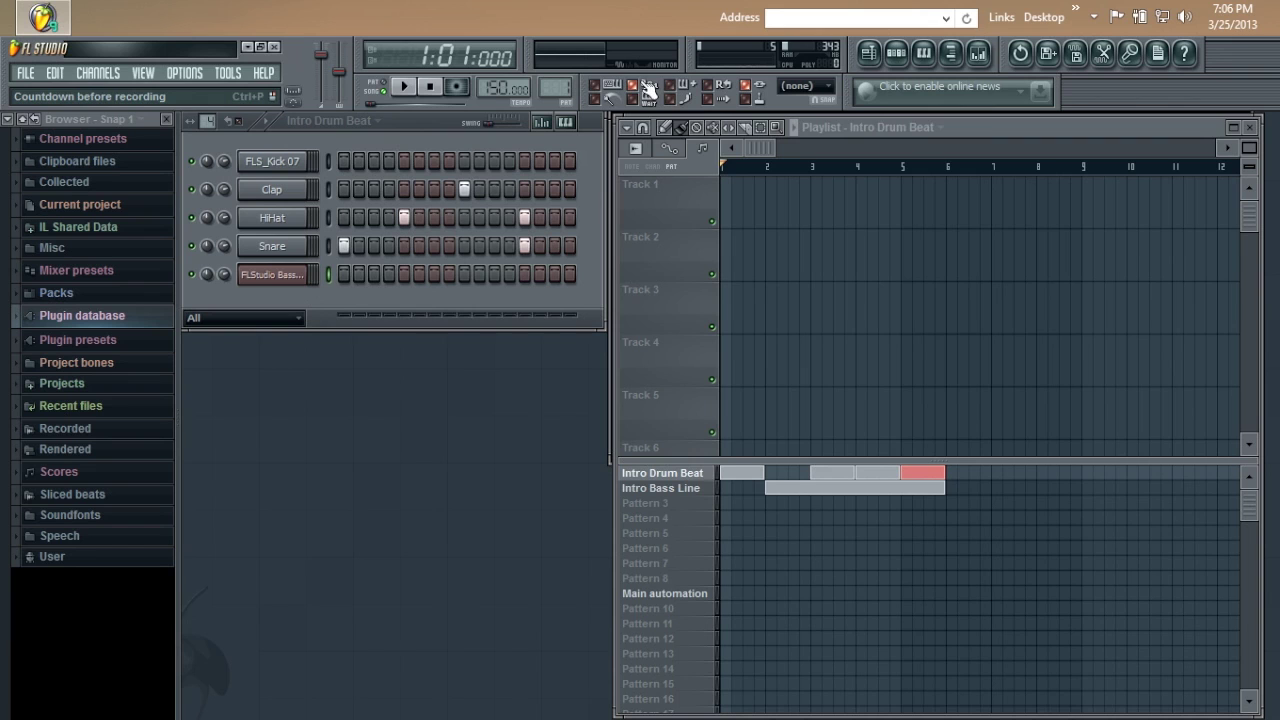
# Enable recording to view the recording type choices, dismiss the dialog without choosing, and disable recording.
pyautogui.click(457, 87)
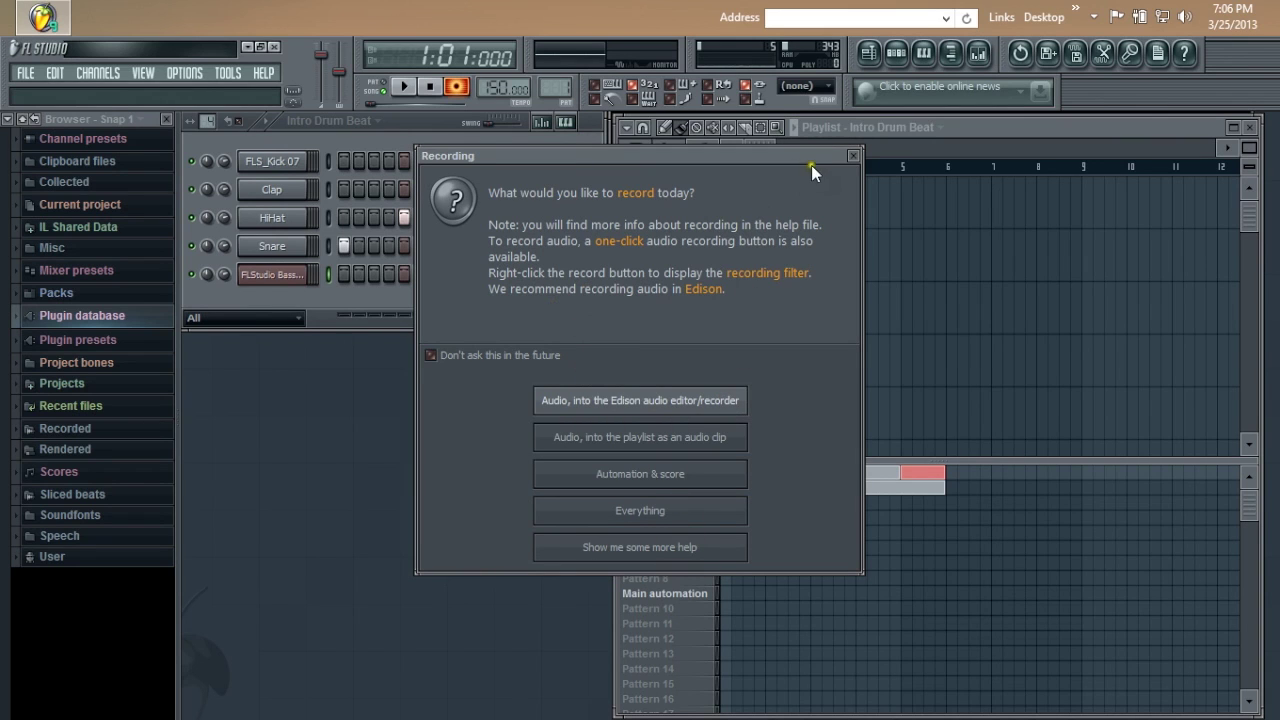
pyautogui.click(853, 156)
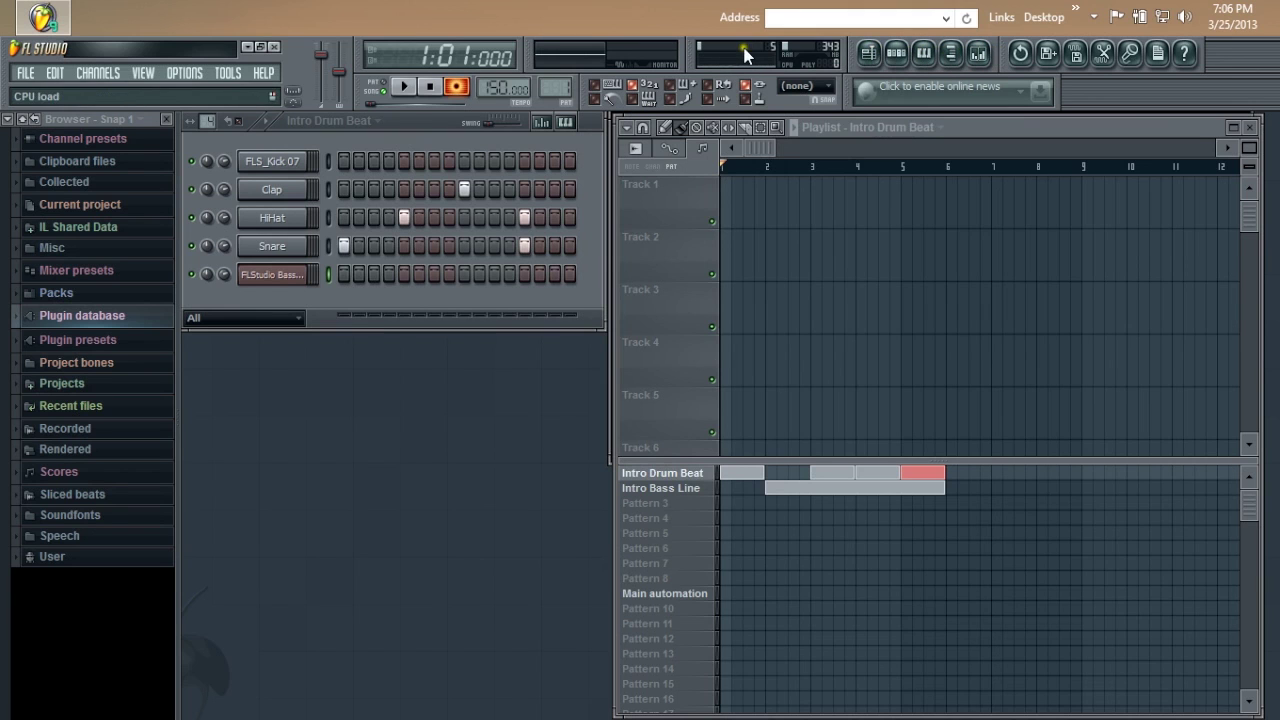
pyautogui.click(456, 87)
pyautogui.click(55, 76)
pyautogui.click(175, 76)
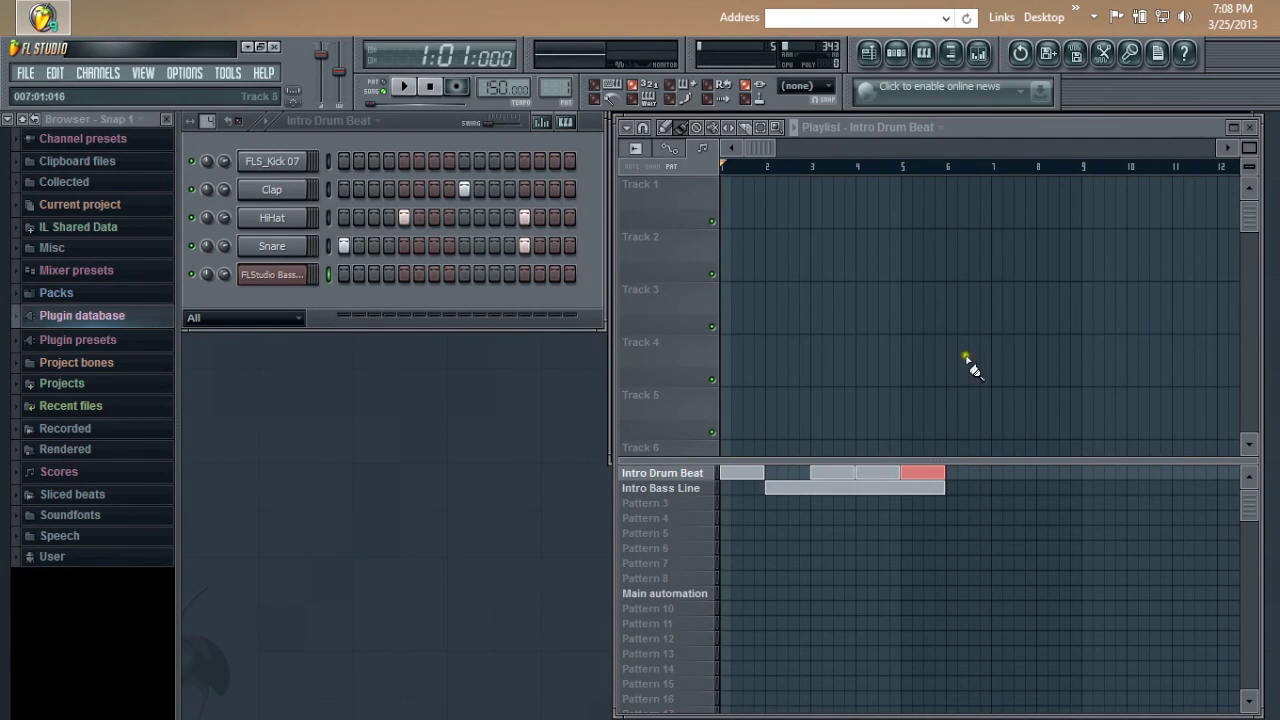
pyautogui.click(553, 466)
pyautogui.click(425, 408)
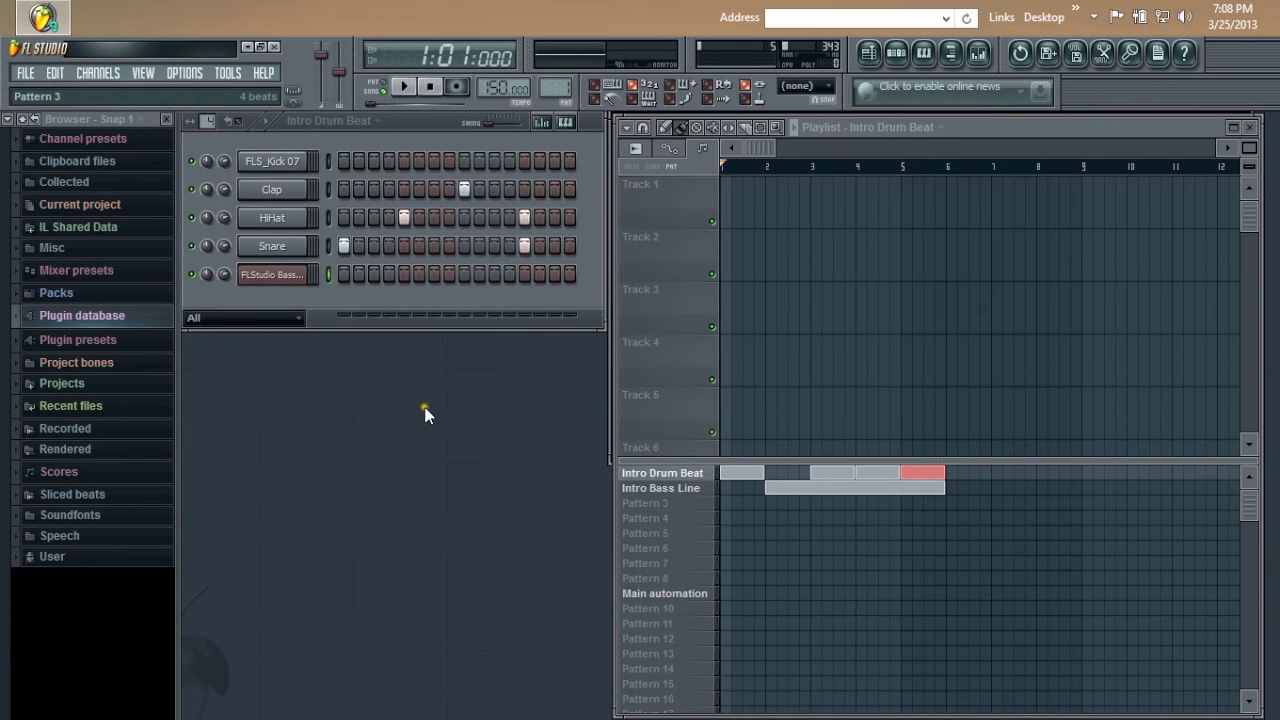